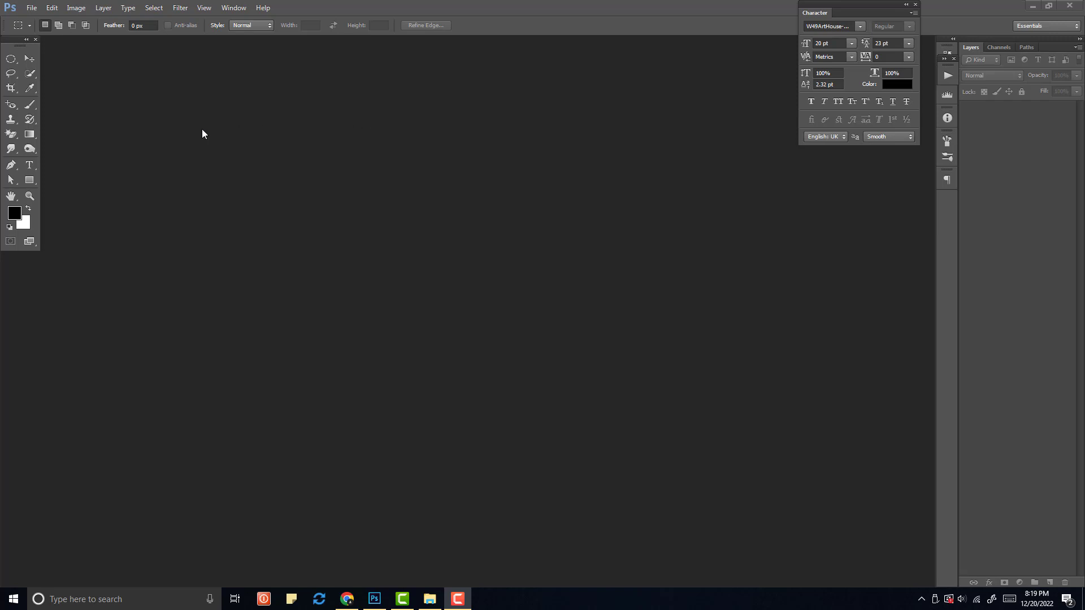
Create a new A4 document from the International Paper preset at 300 pixels/inch in RGB Color with white background
click(32, 7)
click(37, 17)
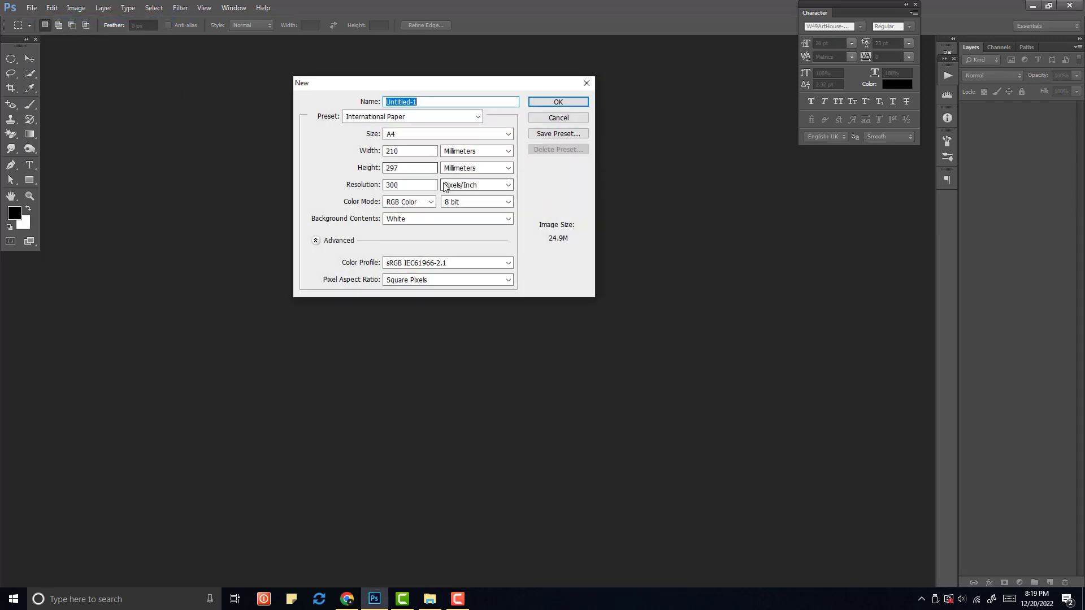
click(374, 117)
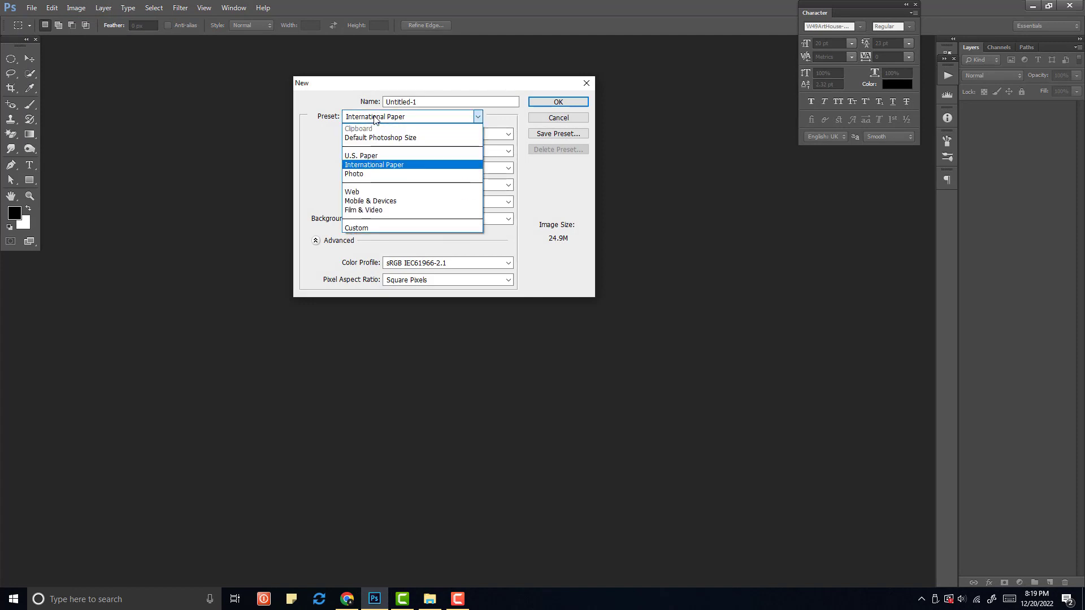
click(374, 166)
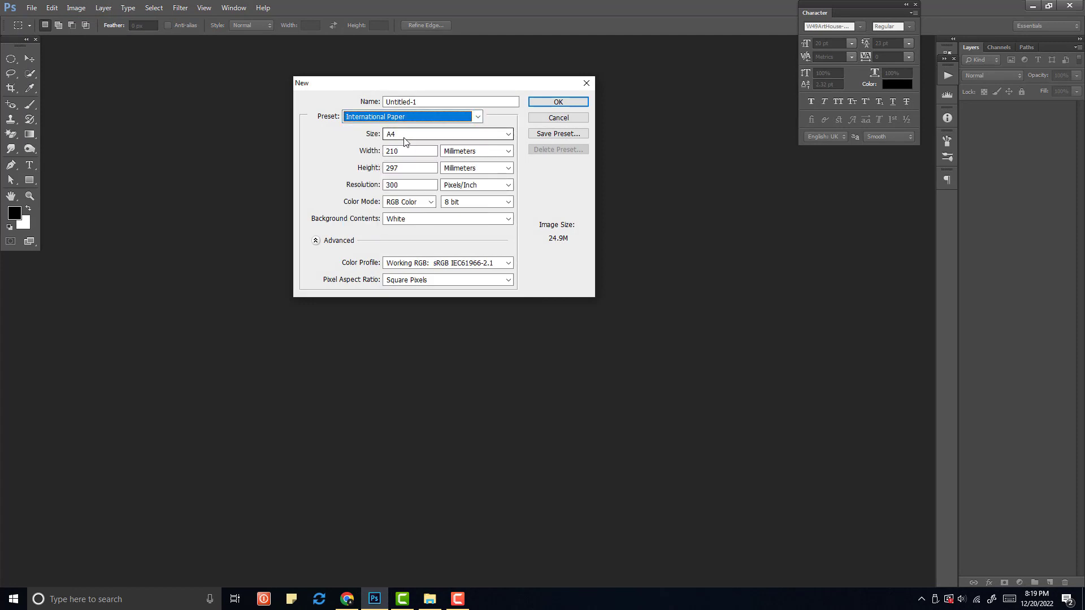
drag(407, 188, 375, 188)
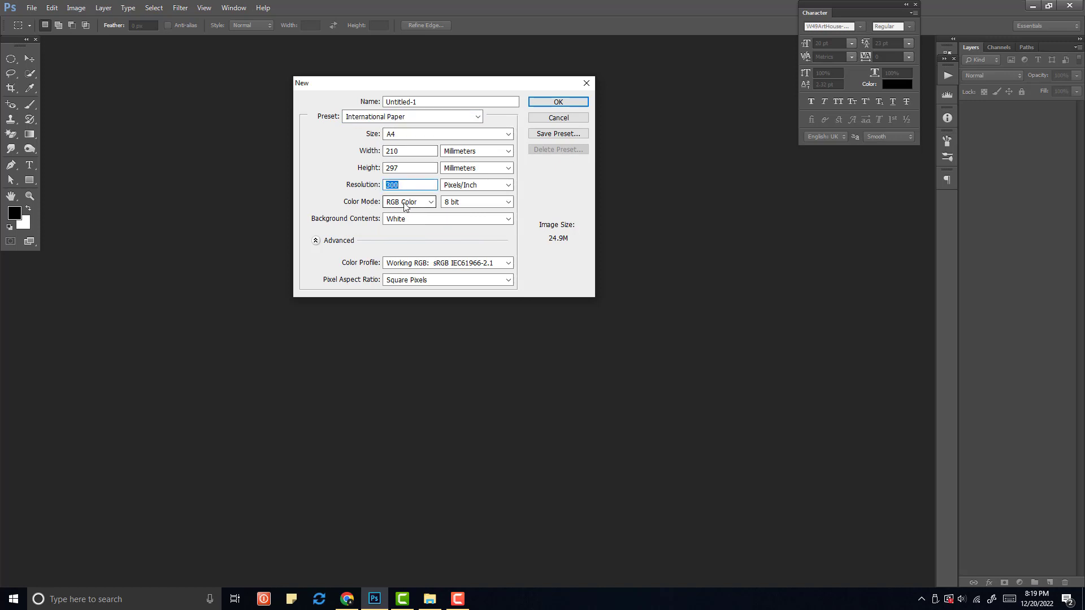
click(545, 101)
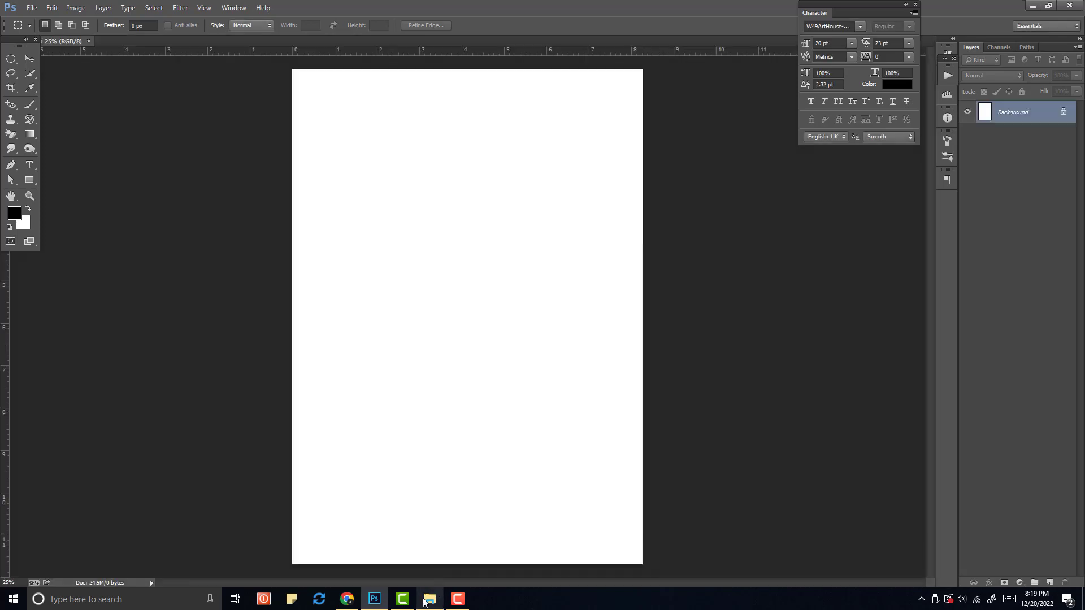
Switch to File Explorer and open the Gardens folder inside the Photo folder
click(429, 599)
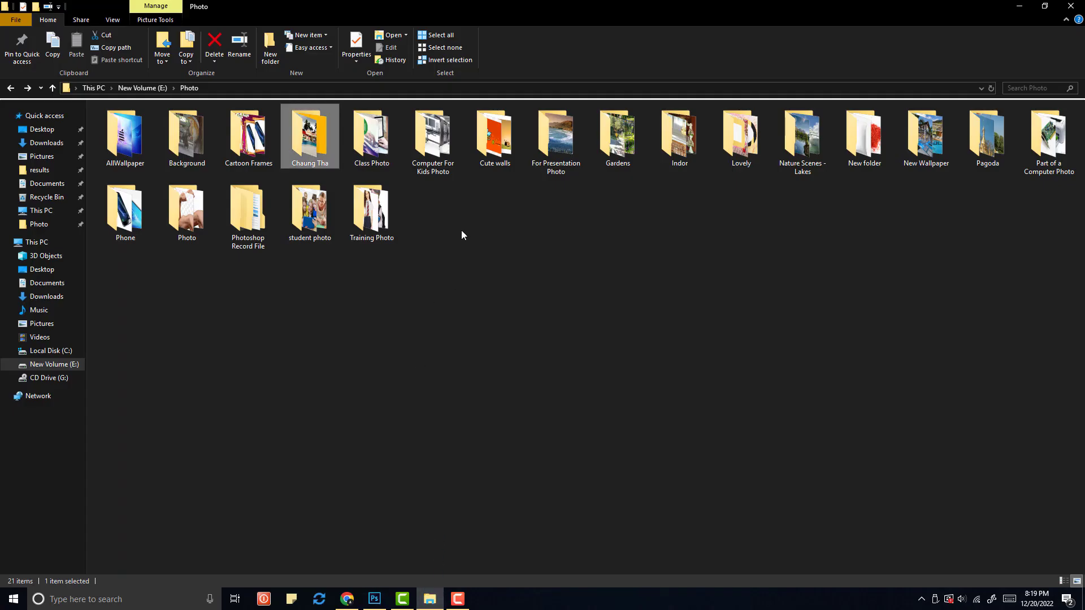
click(487, 228)
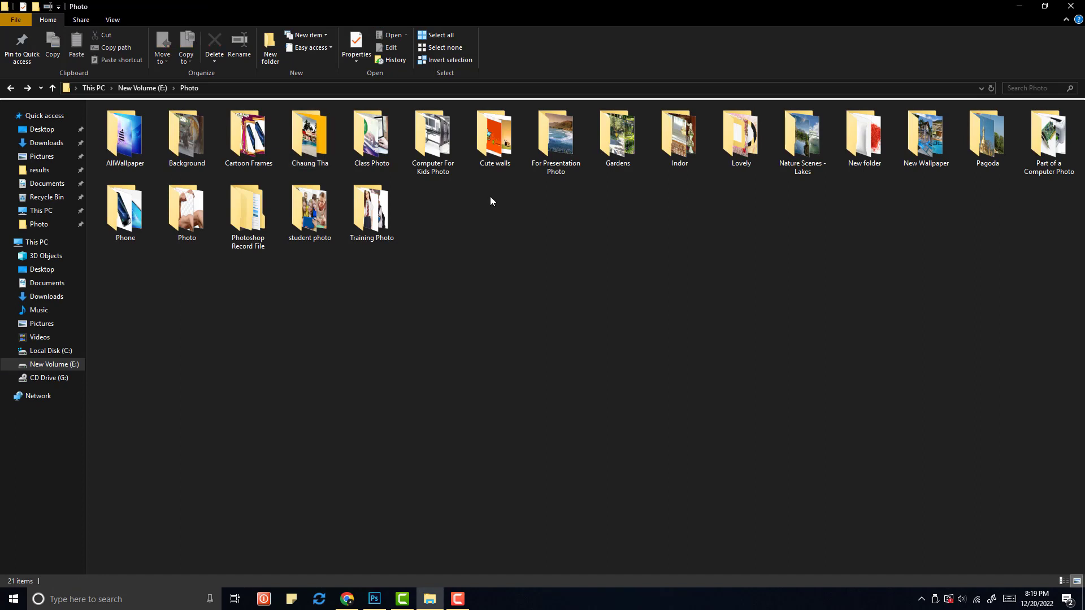
double_click(498, 144)
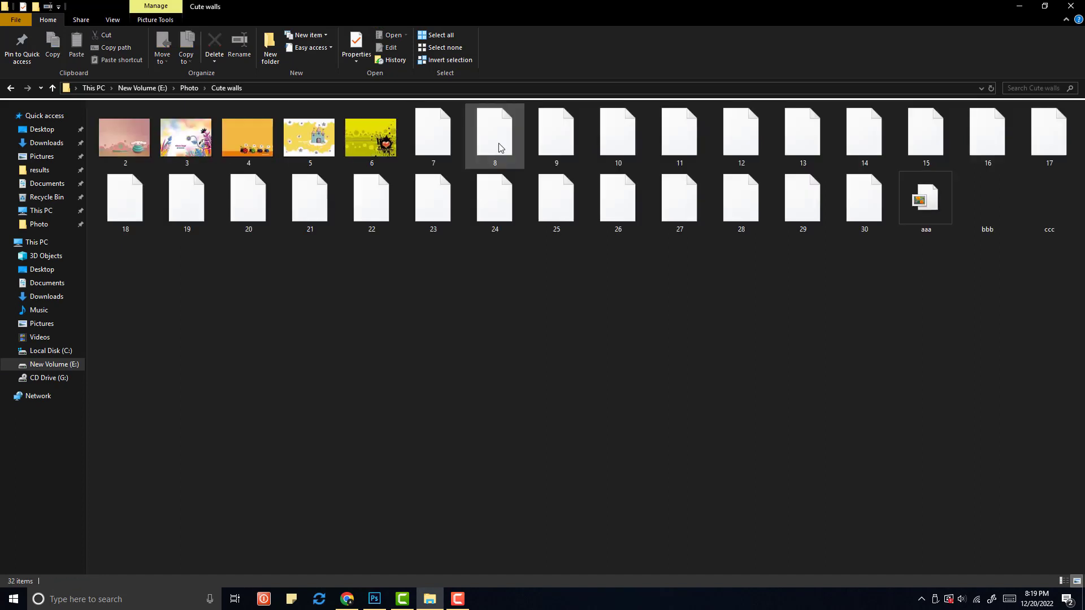
click(11, 88)
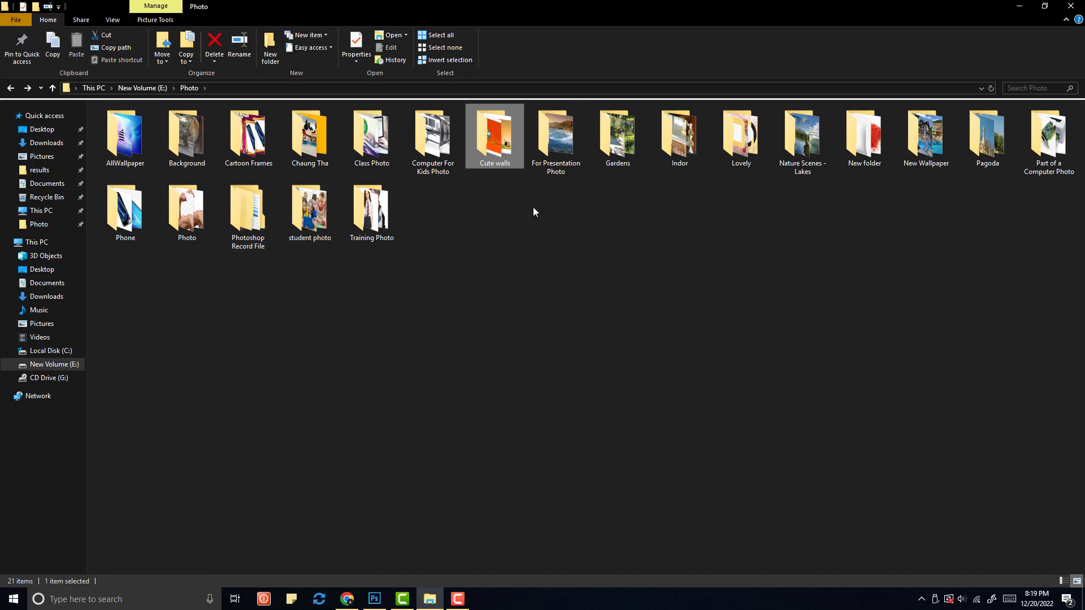
double_click(633, 165)
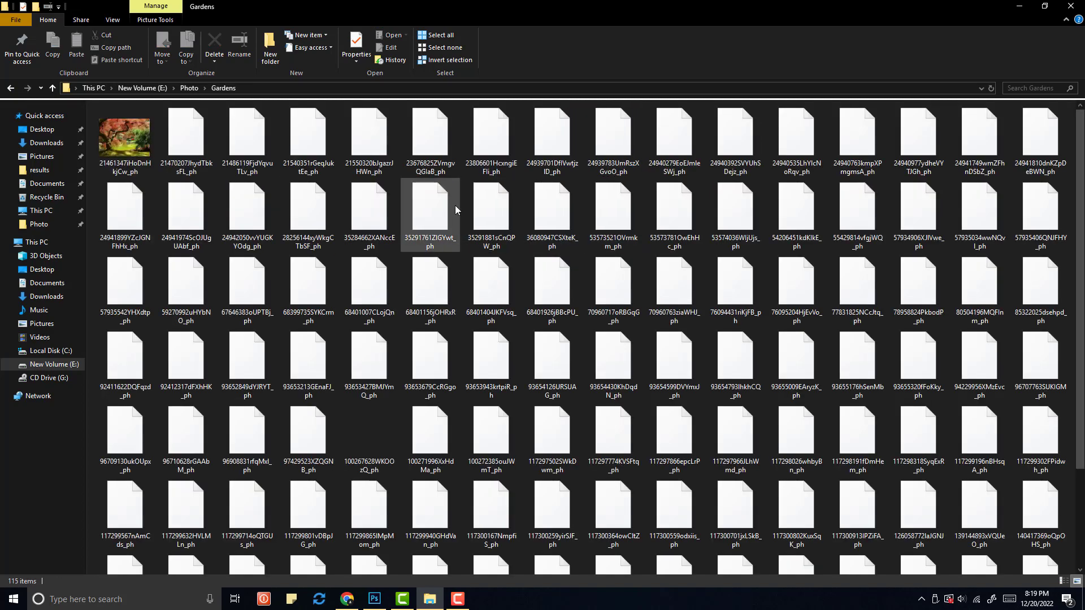
Select the second through seventh garden photos and open them in Photoshop as separate documents
click(188, 148)
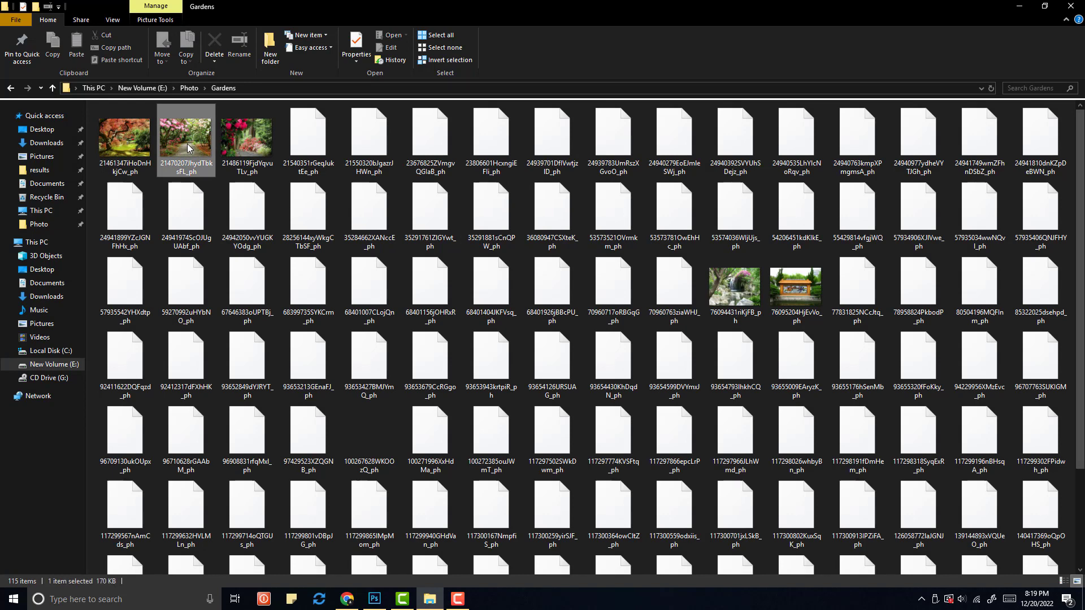
shift+click(371, 152)
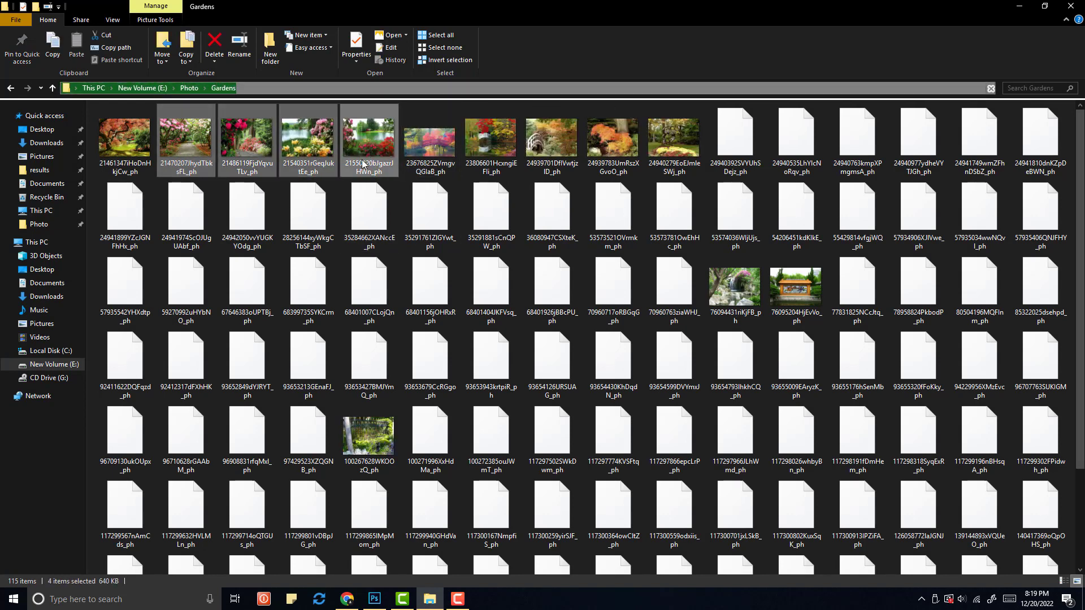
key(shift+Right)
key(shift+Right)
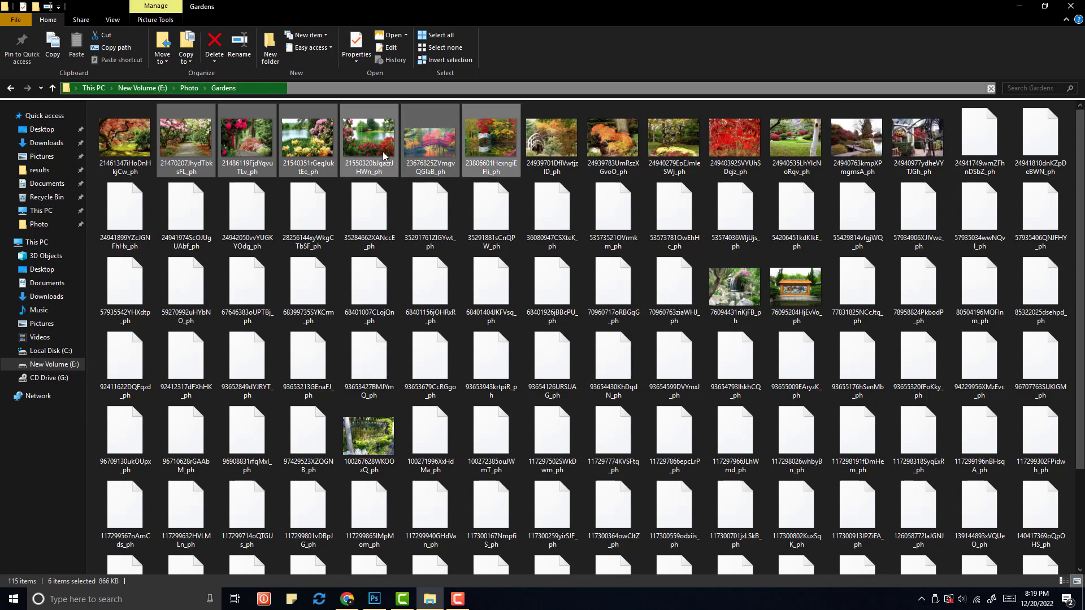
drag(383, 155, 232, 160)
mouse_move(126, 52)
mouse_down()
mouse_move(419, 189)
mouse_move(118, 50)
mouse_move(114, 34)
mouse_move(128, 42)
mouse_up()
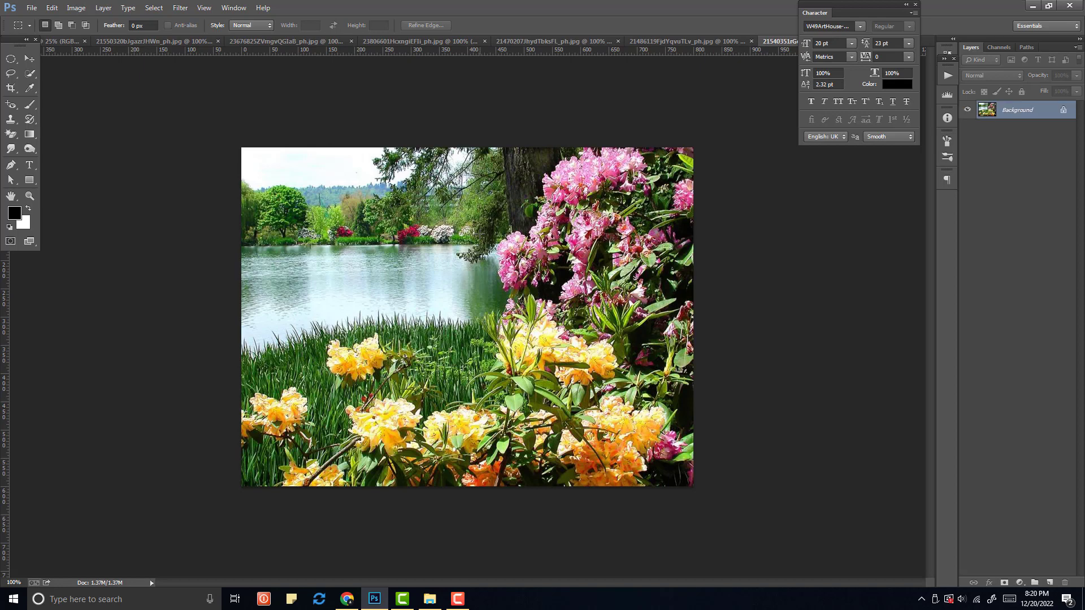
Close the Character panel and float the blank Untitled-1 document in its own window beside the open photo
click(29, 59)
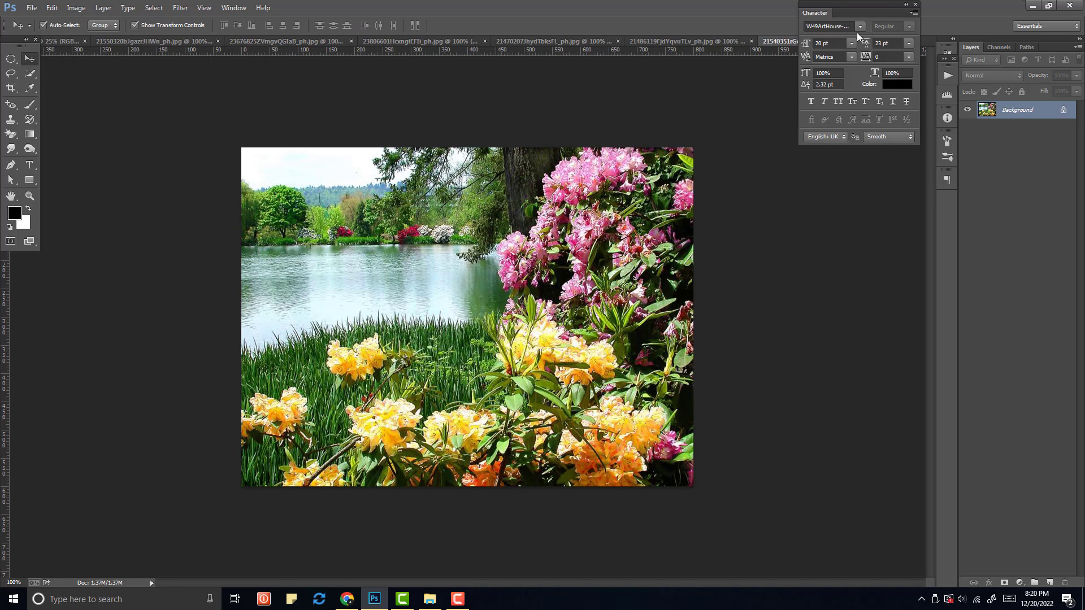
click(915, 4)
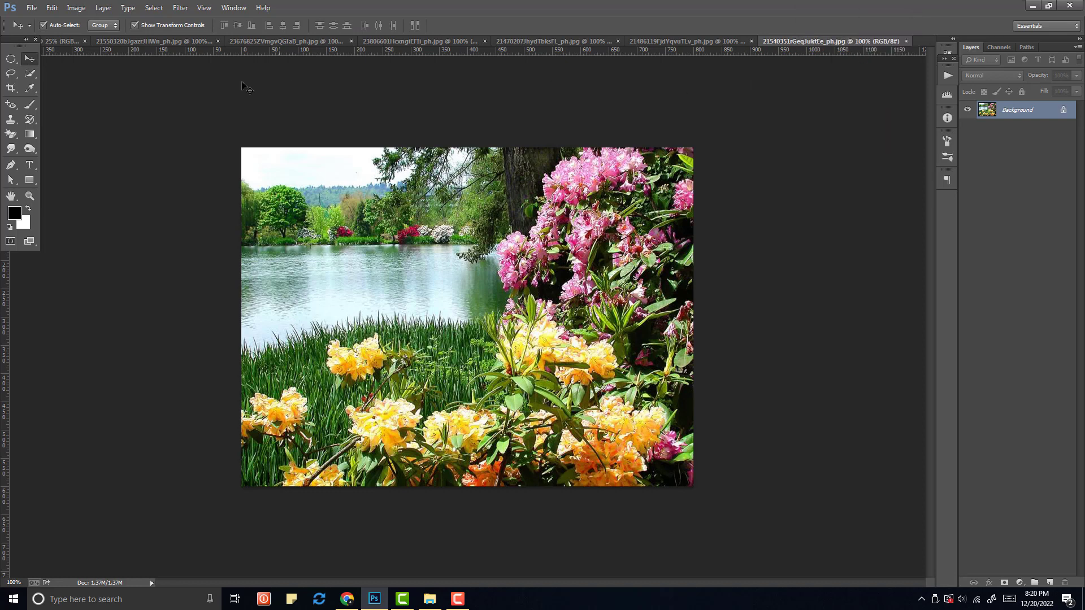
click(46, 42)
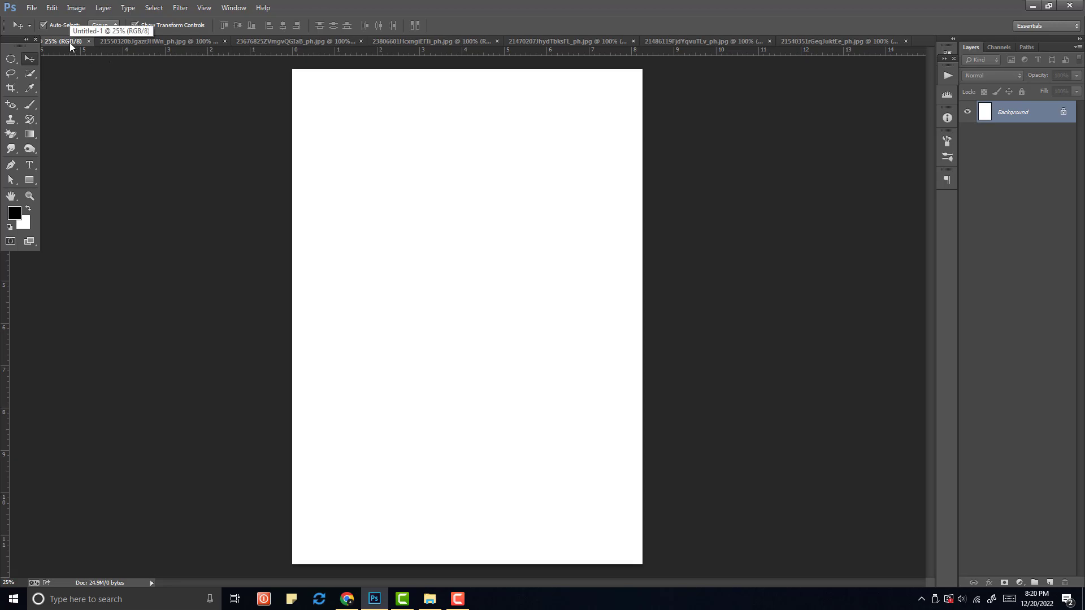
drag(68, 41, 732, 87)
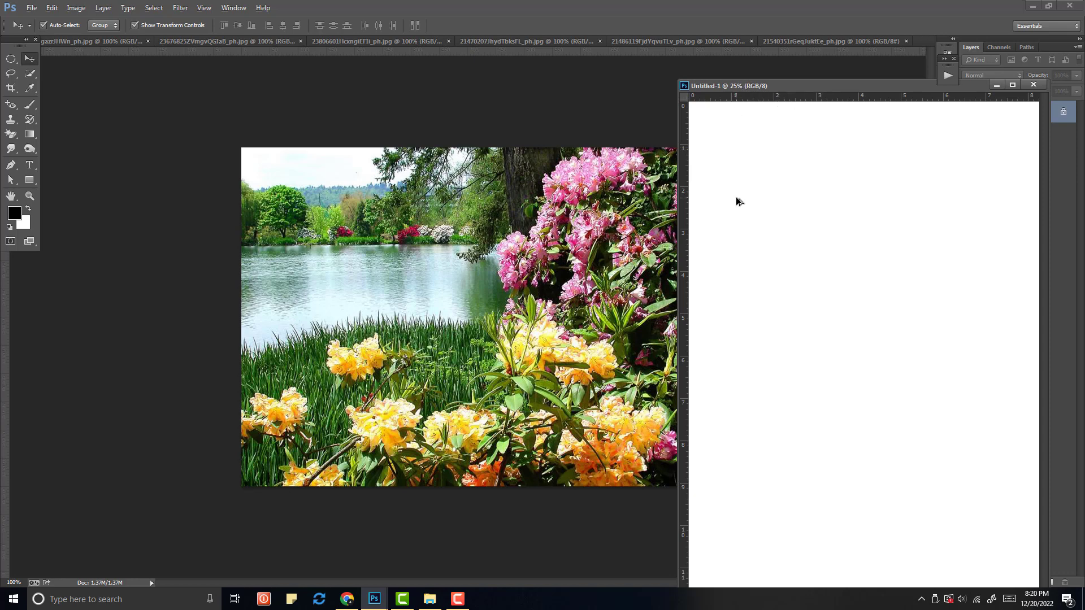
scroll(740, 201, down, 2)
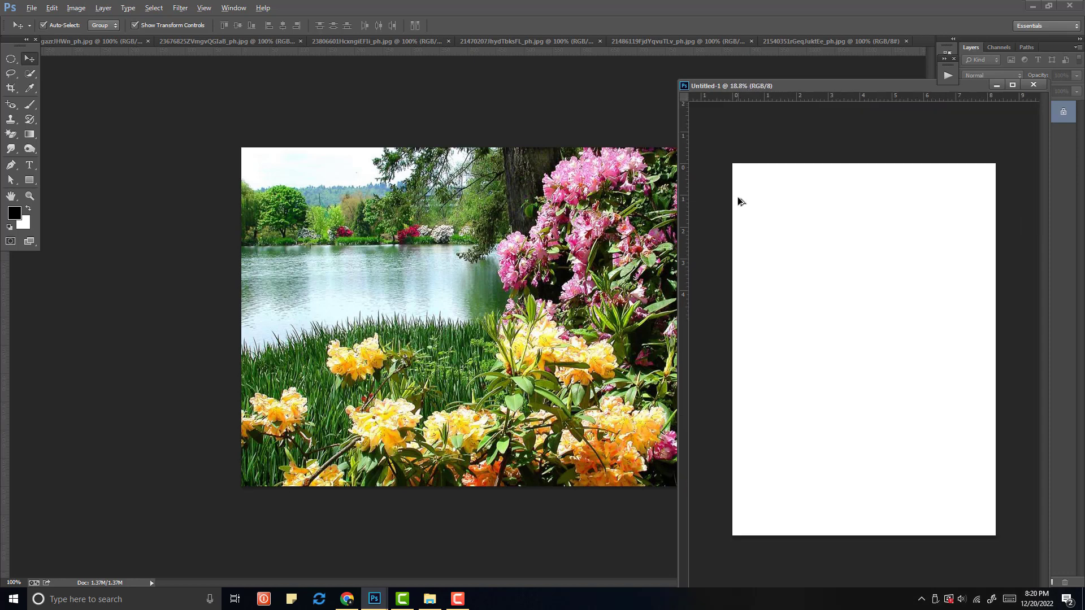
scroll(740, 202, up, 1)
scroll(740, 201, down, 3)
scroll(740, 202, down, 2)
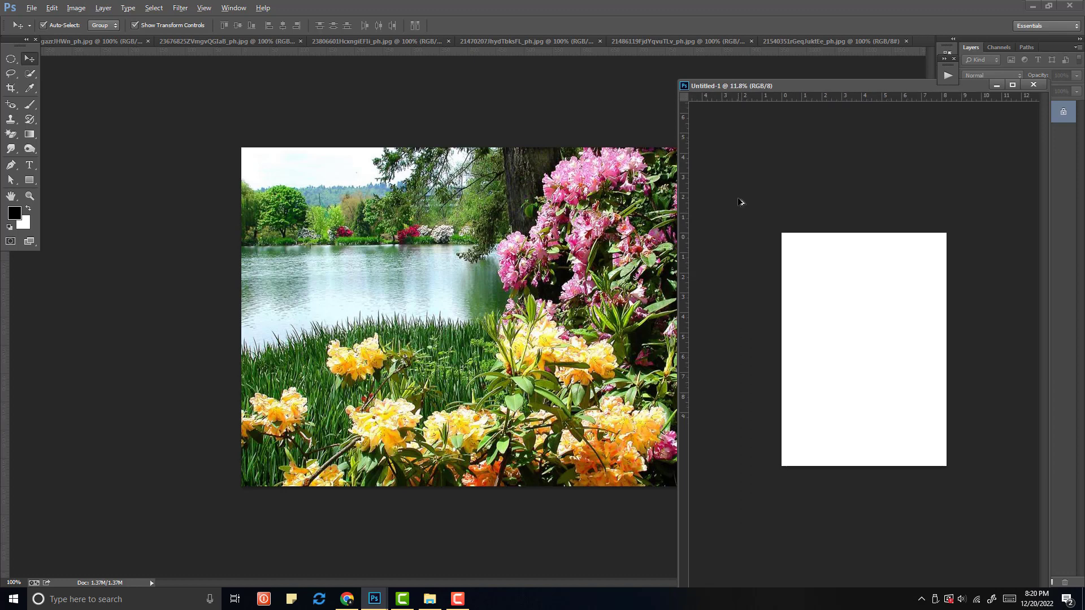
scroll(740, 202, up, 3)
scroll(740, 201, down, 1)
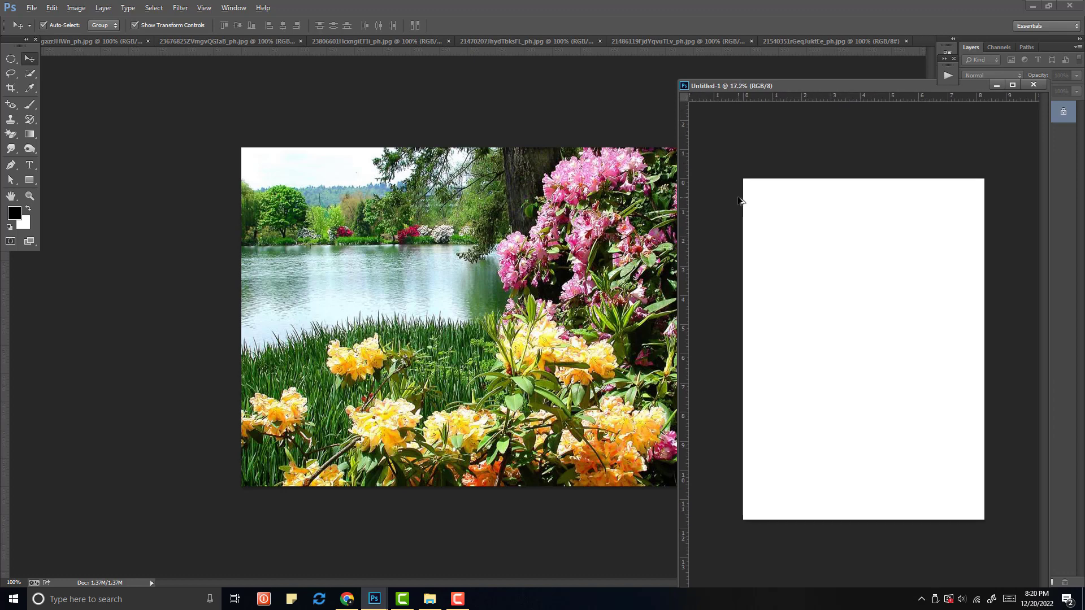
Set up a W x H x Resolution crop of 5.7 by 4 in on the lake-and-flowers photo
click(480, 200)
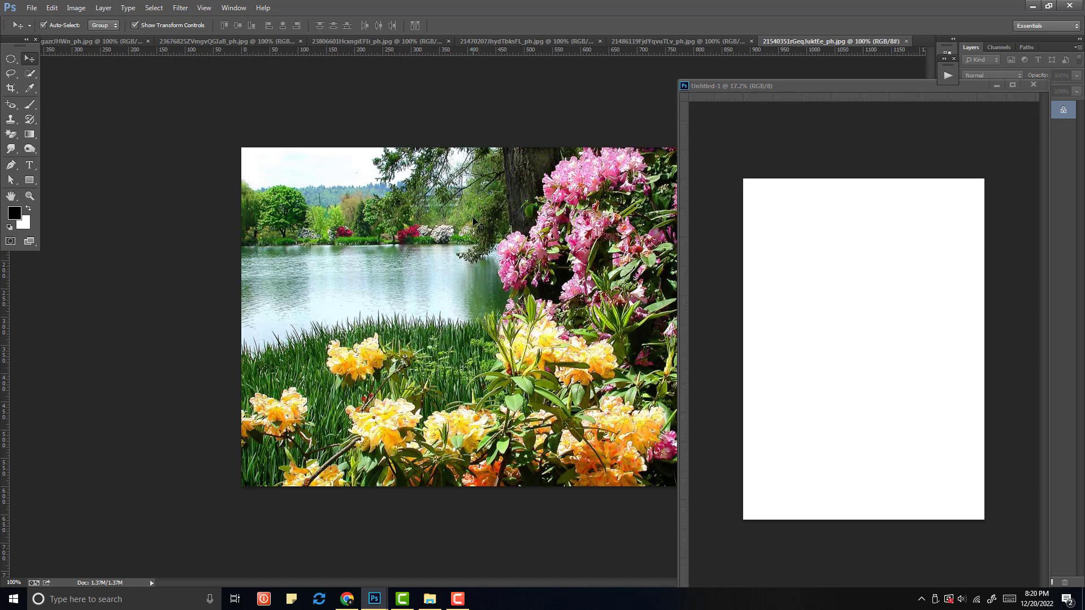
key(c)
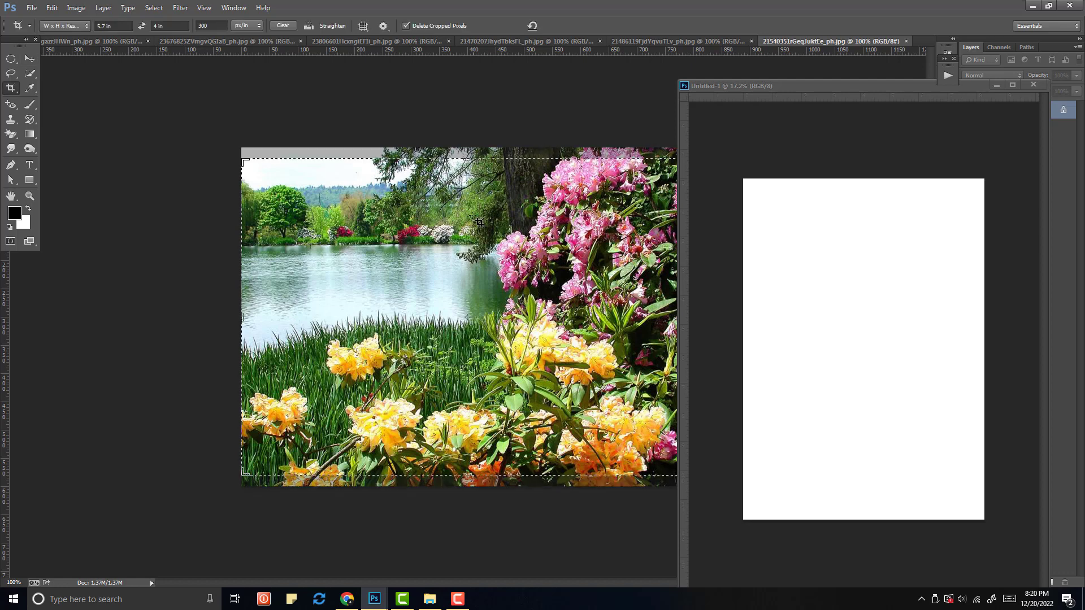
click(67, 26)
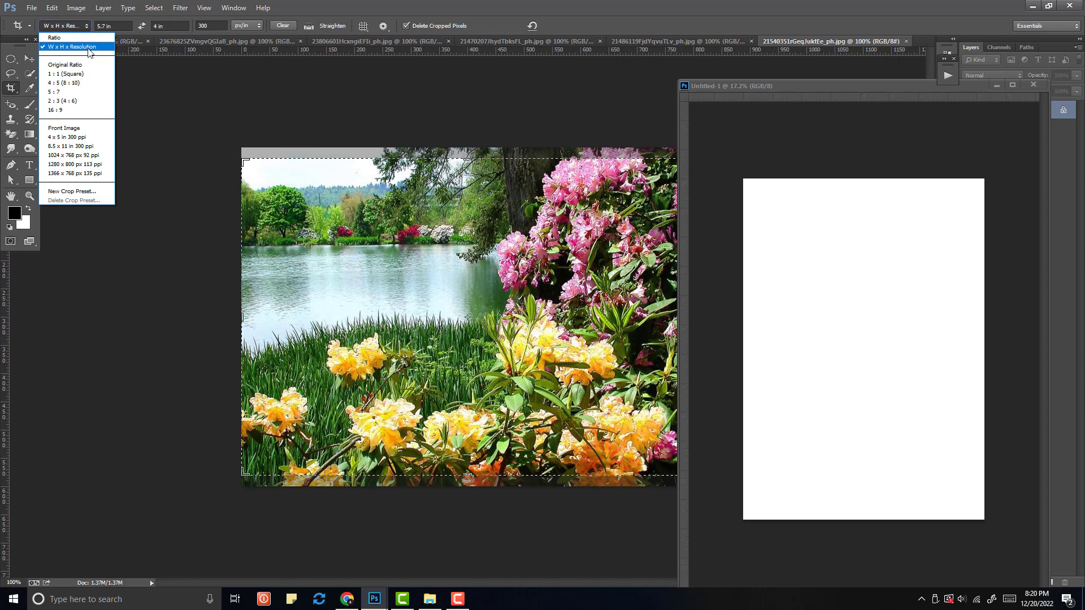
click(340, 2)
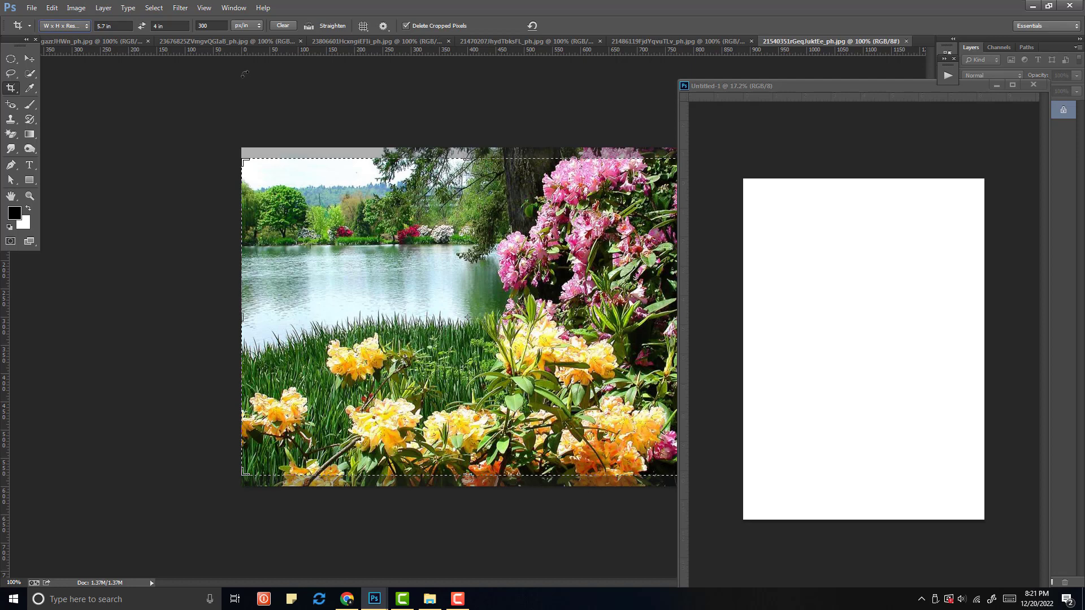
click(124, 26)
drag(123, 26, 73, 26)
text(5.7)
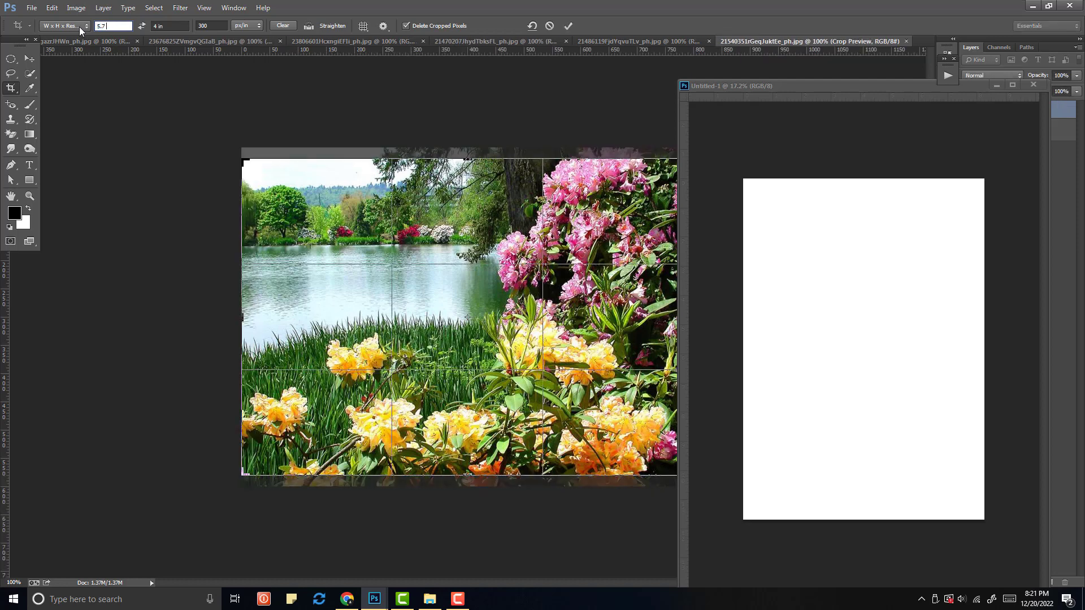
key(Tab)
text(4)
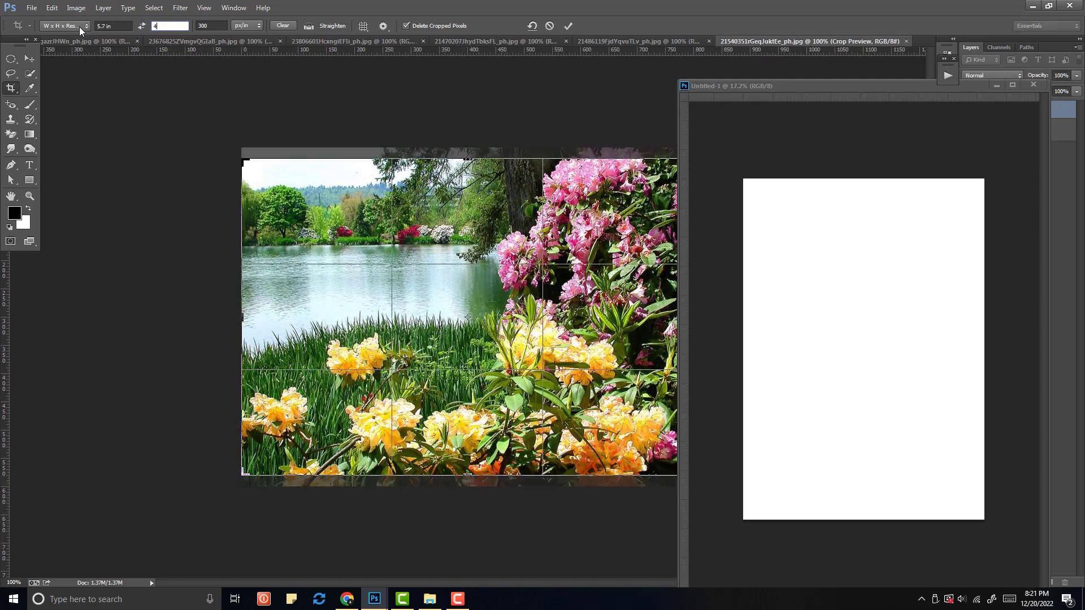
Set the crop width to 6 in and crop the lake-and-flowers photo to 6 by 4 in at 300 px/in
click(103, 26)
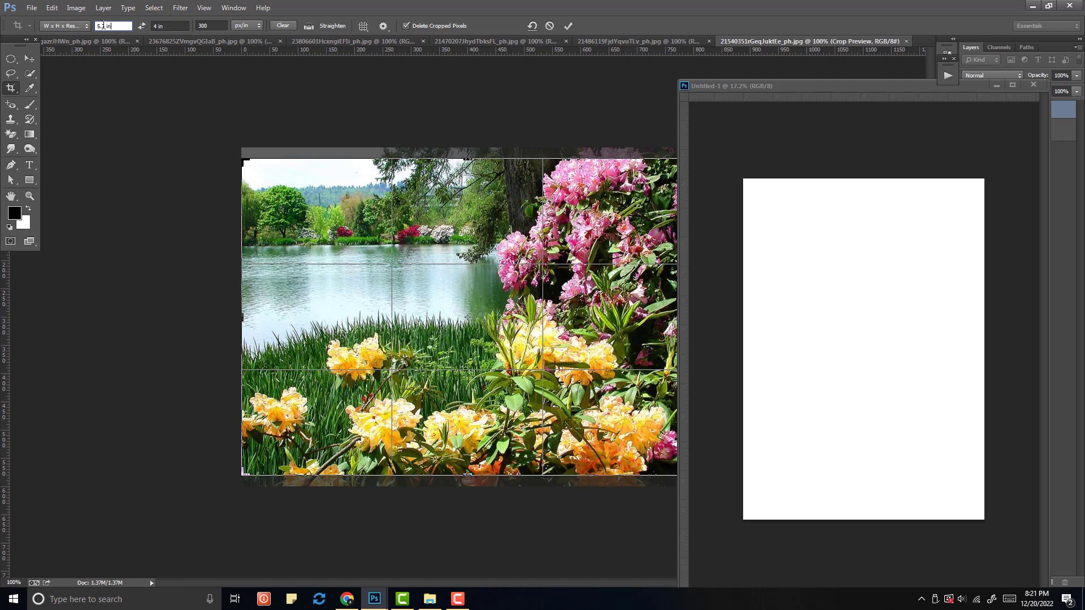
text(6)
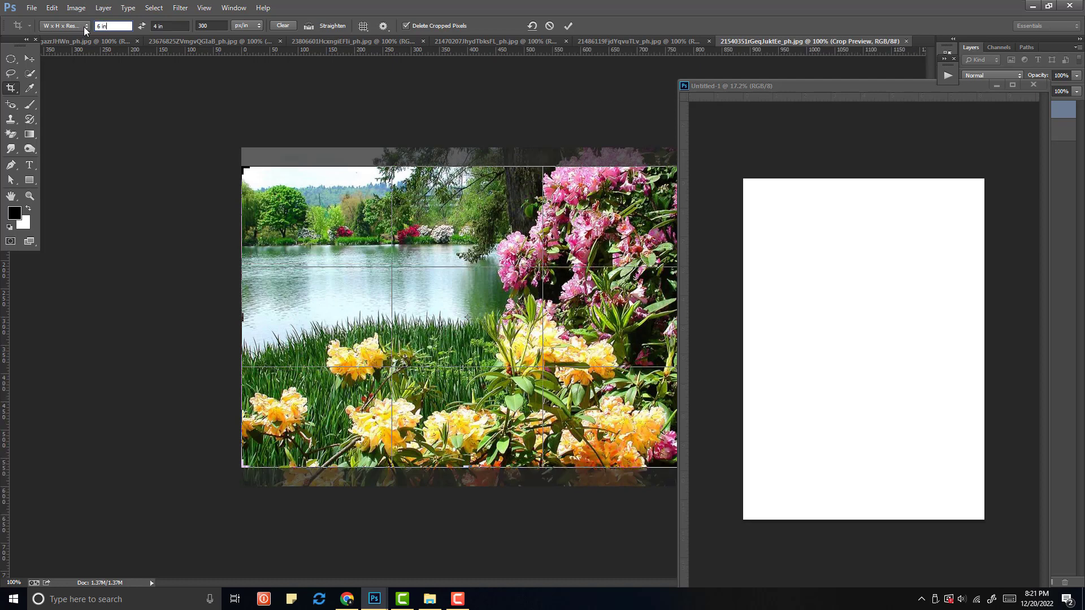
key(Tab)
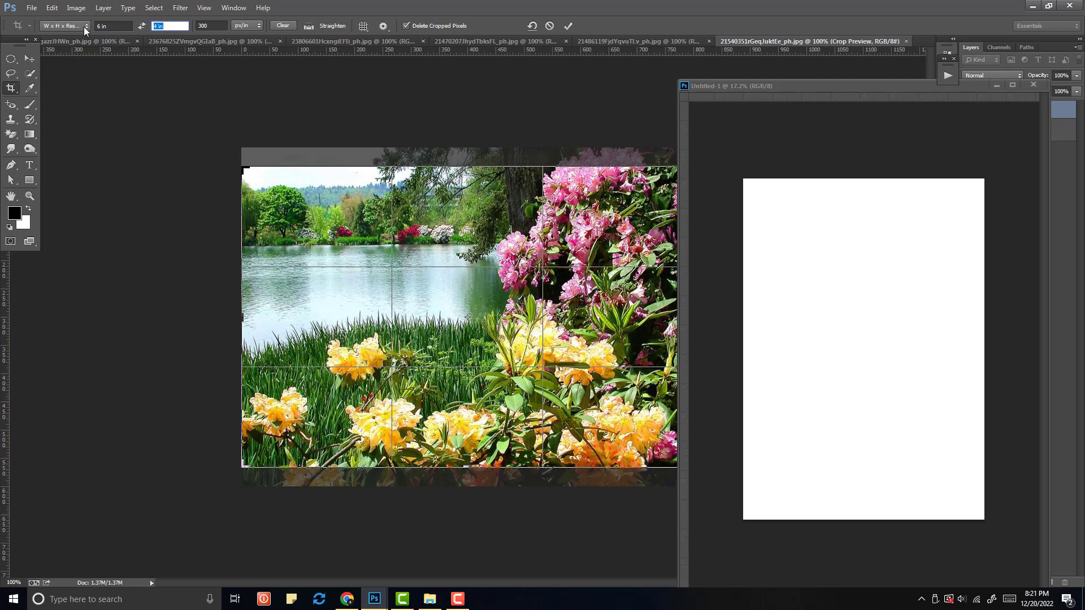
key(Tab)
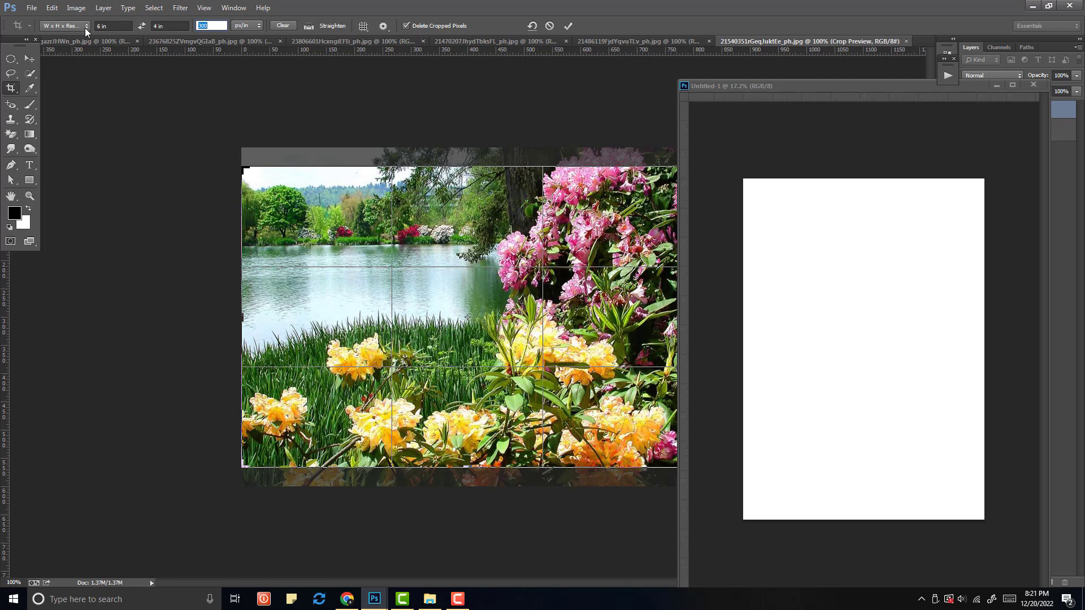
key(Tab)
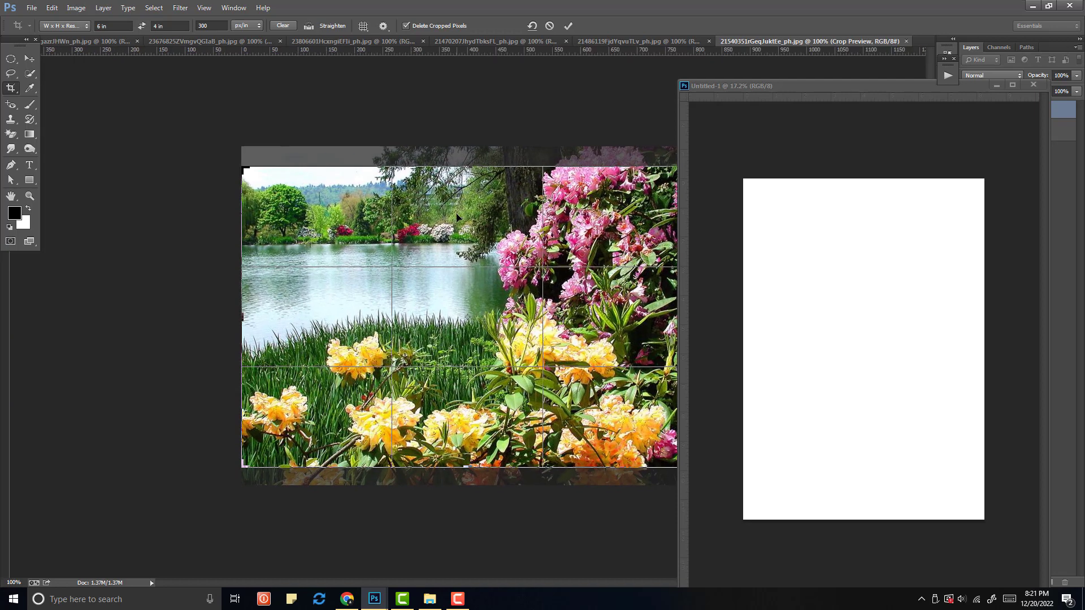
key(Return)
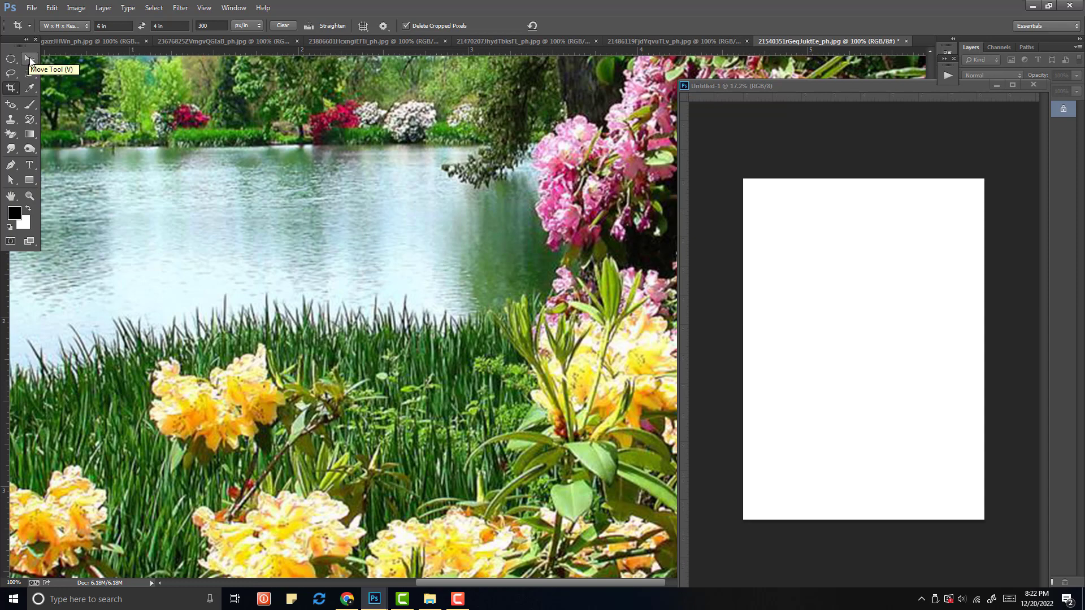
Copy the cropped lake-and-flowers photo onto the Untitled-1 page with the Move tool, then reactivate the photo's document
key(v)
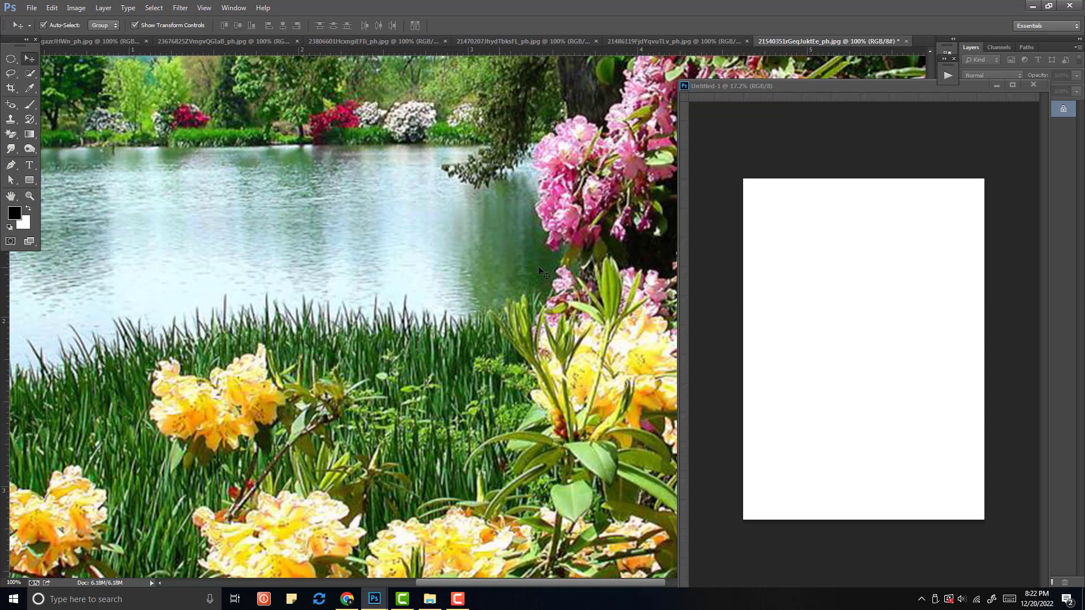
drag(538, 266, 823, 294)
click(411, 199)
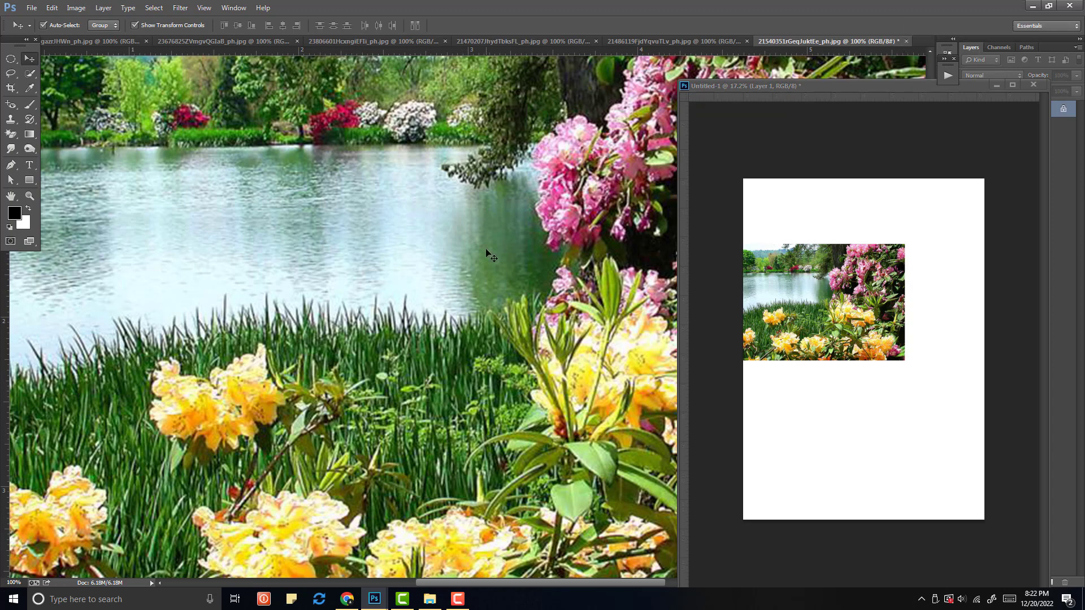
Close the lake-and-flowers photo without saving and crop the forest photo with red rhododendrons to 6 by 4 in at 300 px/in
key(ctrl+w)
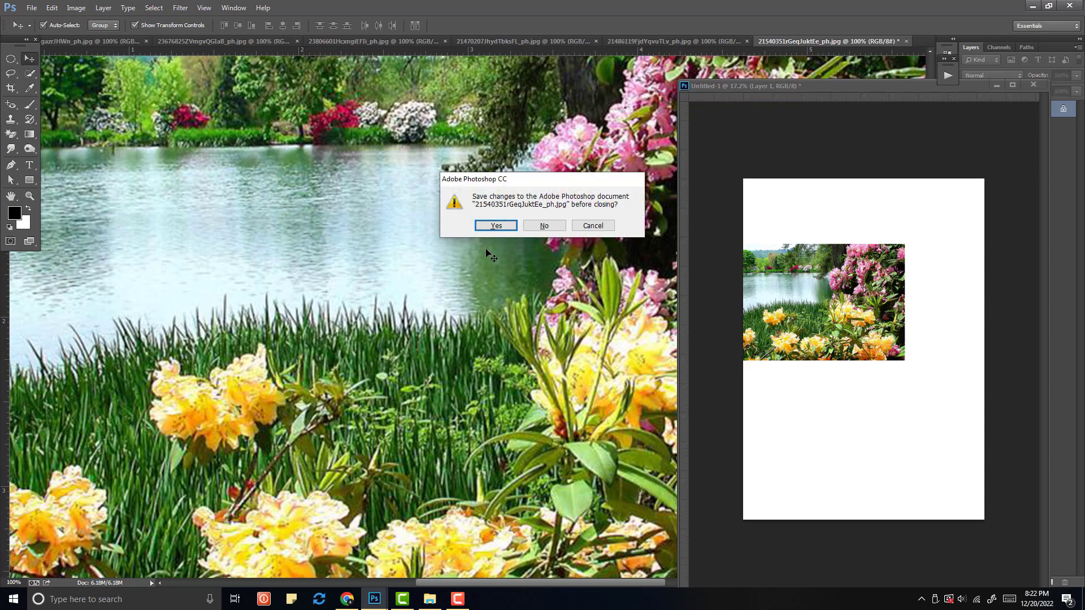
click(537, 224)
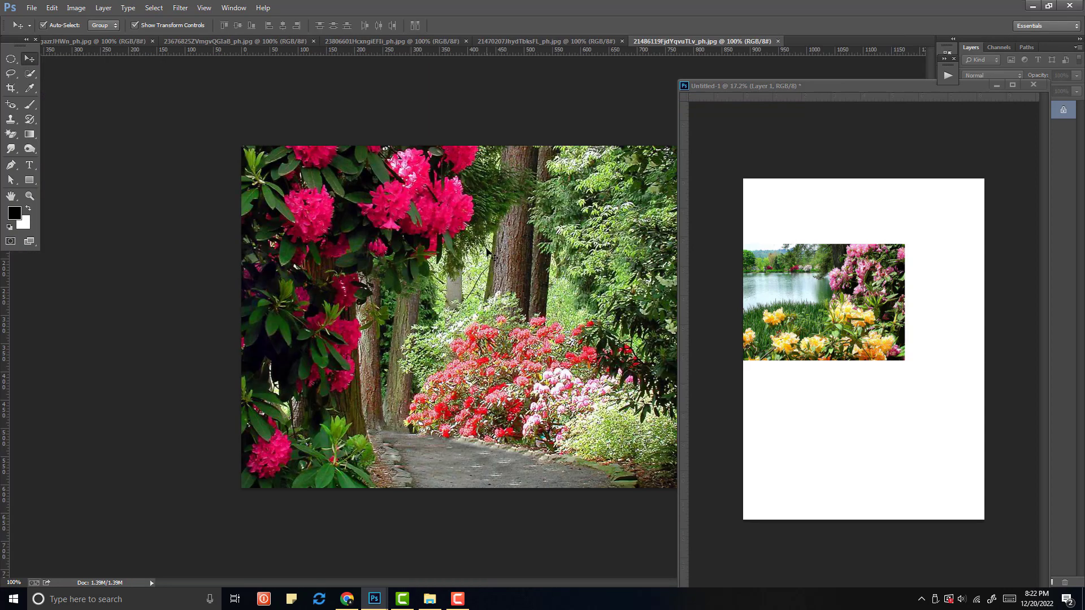
key(c)
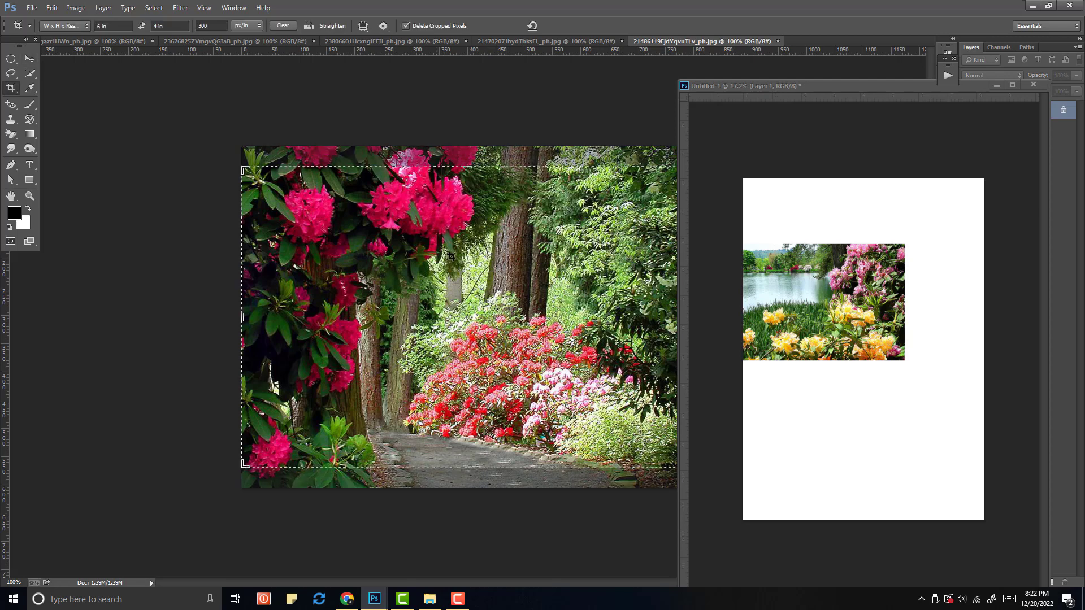
key(Return)
key(Return)
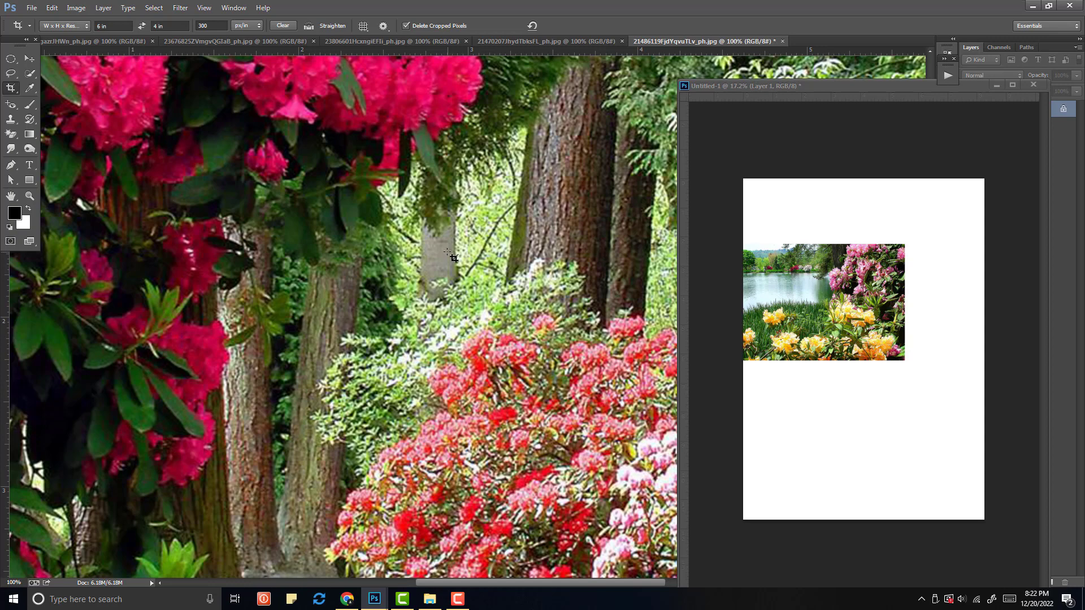
Copy the cropped forest photo onto the Untitled-1 page with the Move tool and close its document without saving
key(v)
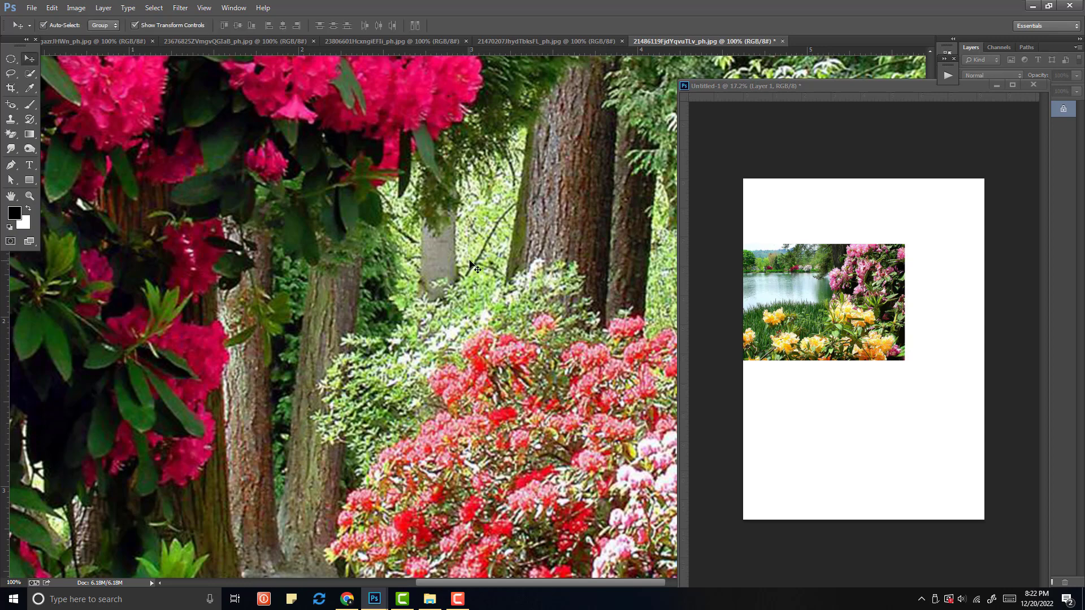
drag(468, 261, 821, 269)
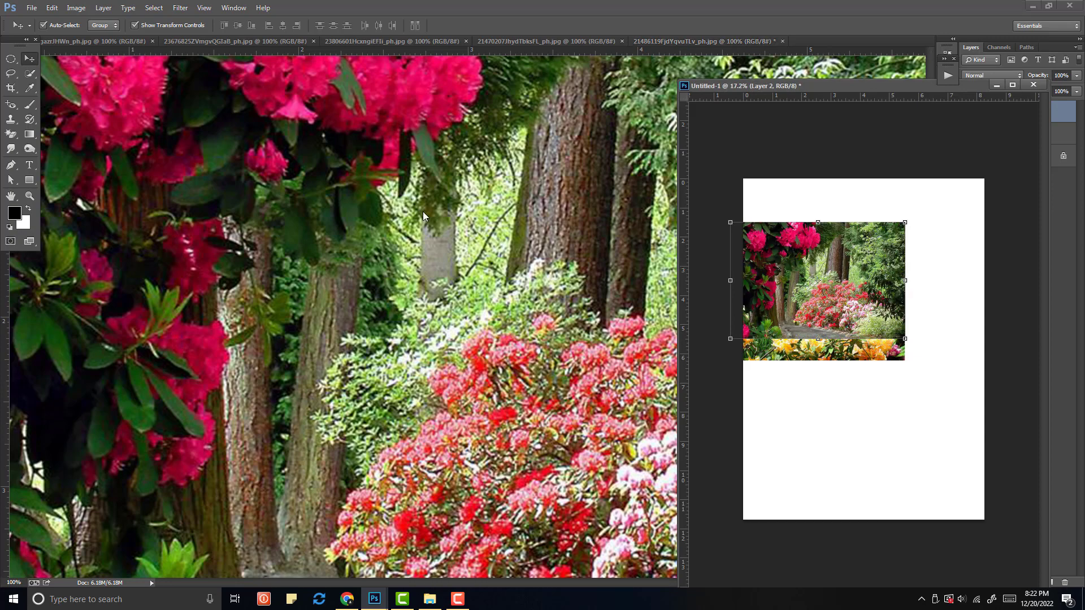
key(ctrl+w)
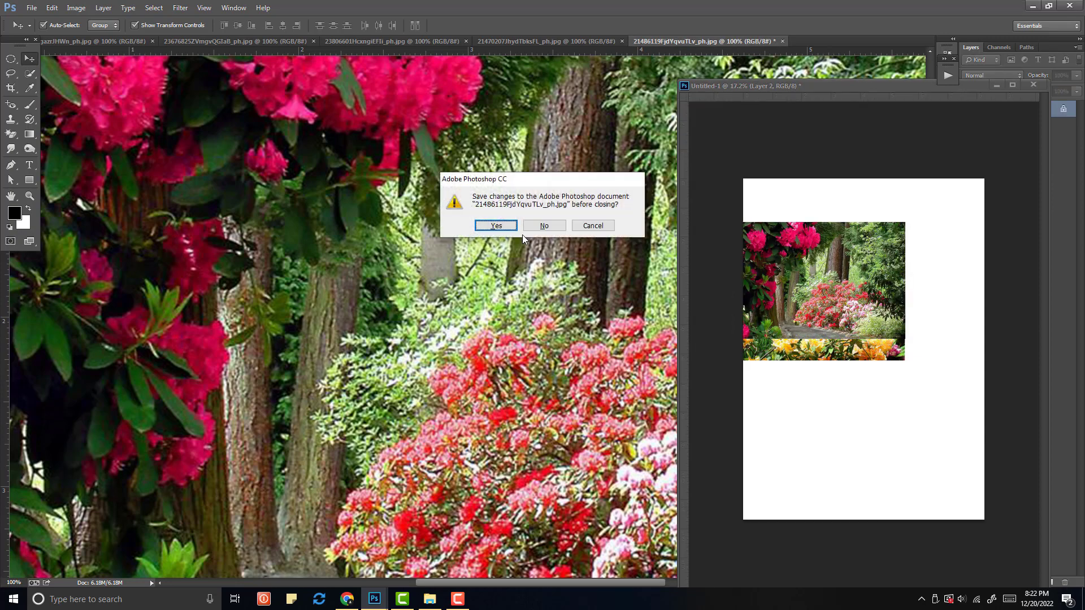
click(544, 226)
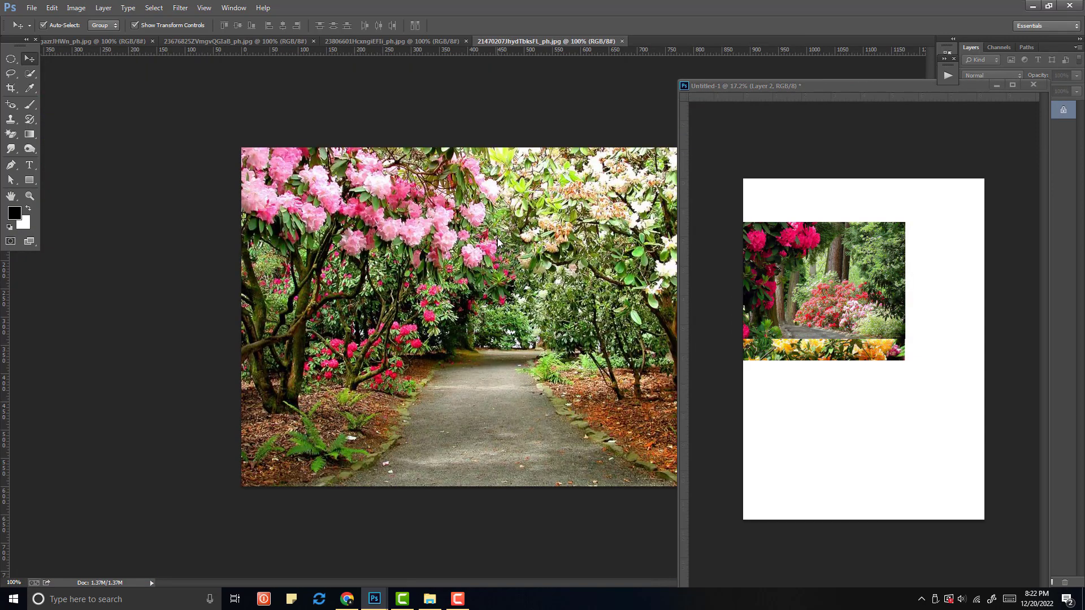
Crop the photo of the path under pink rhododendrons to 6 by 4 in at 300 px/in and copy it onto the Untitled-1 page
key(c)
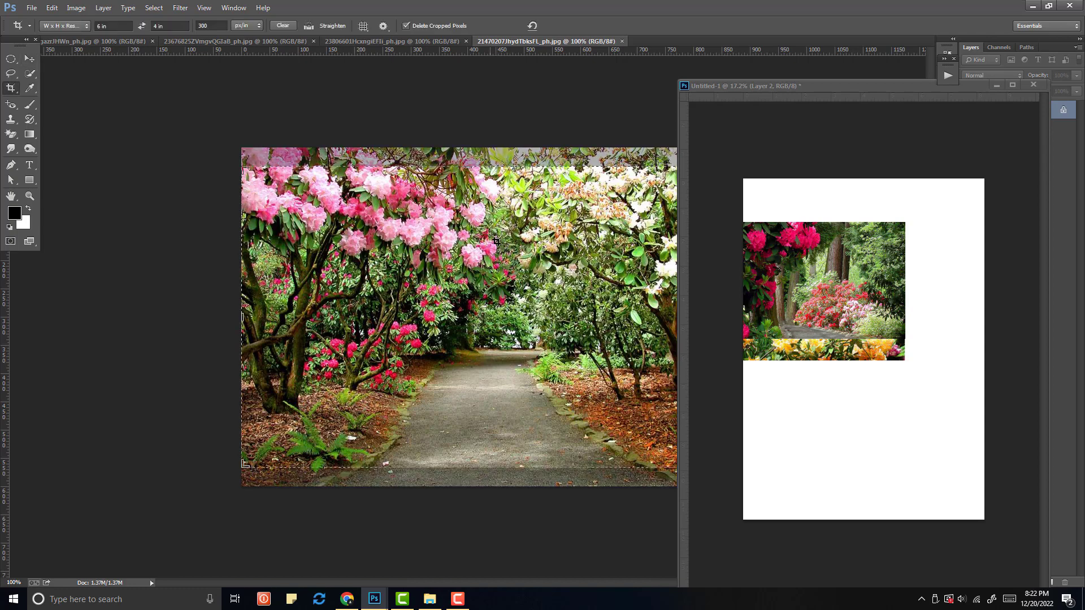
key(Return)
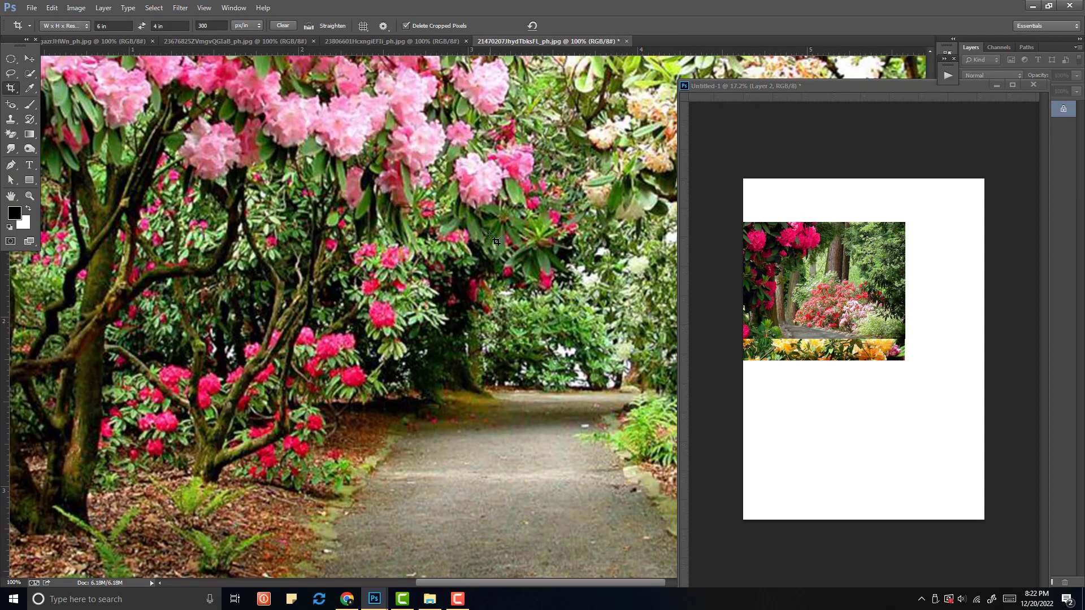
key(v)
drag(498, 250, 822, 277)
Close the pink-rhododendron path photo without saving and crop the white-bridge autumn photo to 6 by 4 in at 300 px/in
click(418, 226)
key(ctrl+w)
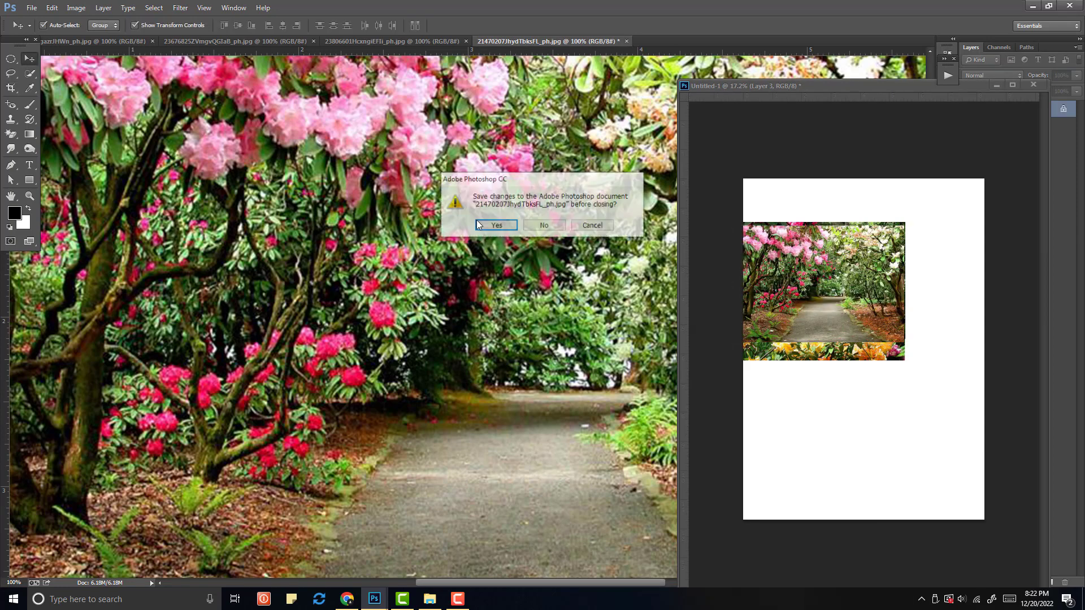
click(542, 225)
key(ctrl+0)
key(c)
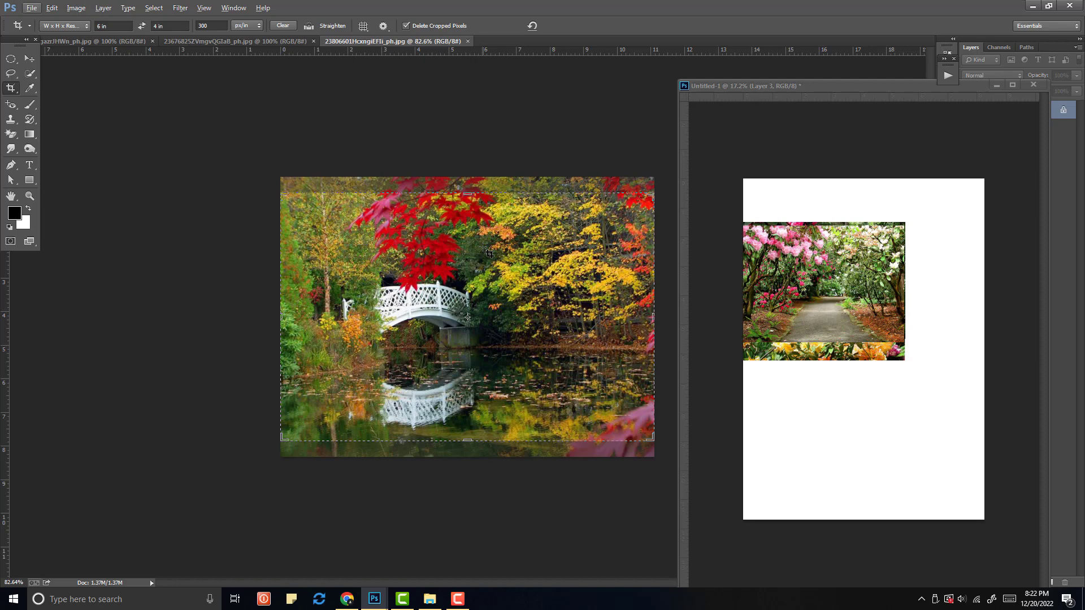
key(Return)
Copy the cropped white-bridge photo onto the Untitled-1 page with the Move tool and close its document without saving
key(v)
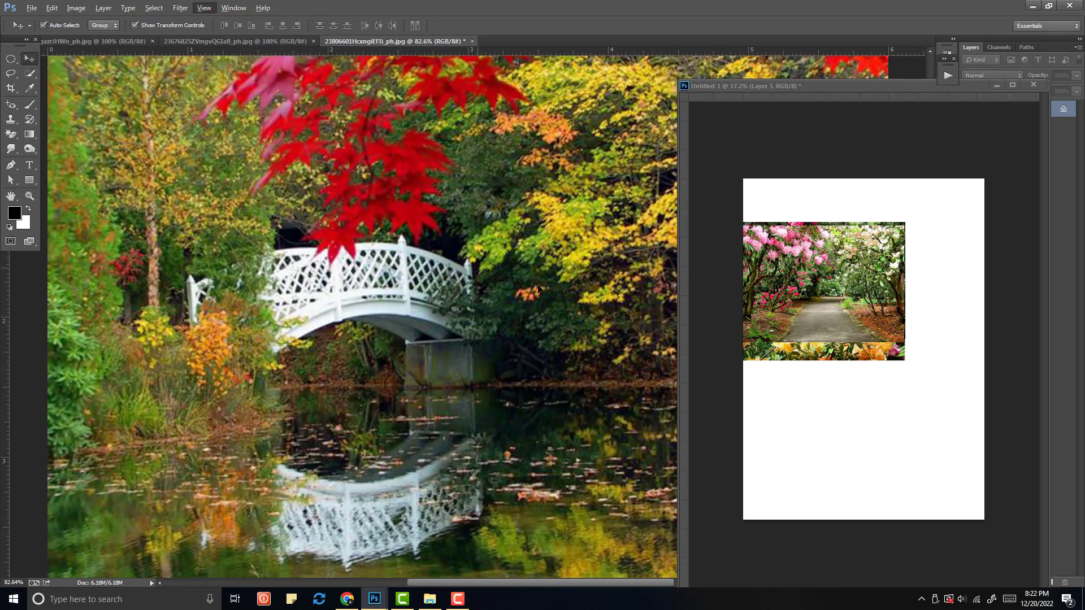
drag(477, 271, 634, 300)
click(548, 228)
drag(564, 286, 786, 295)
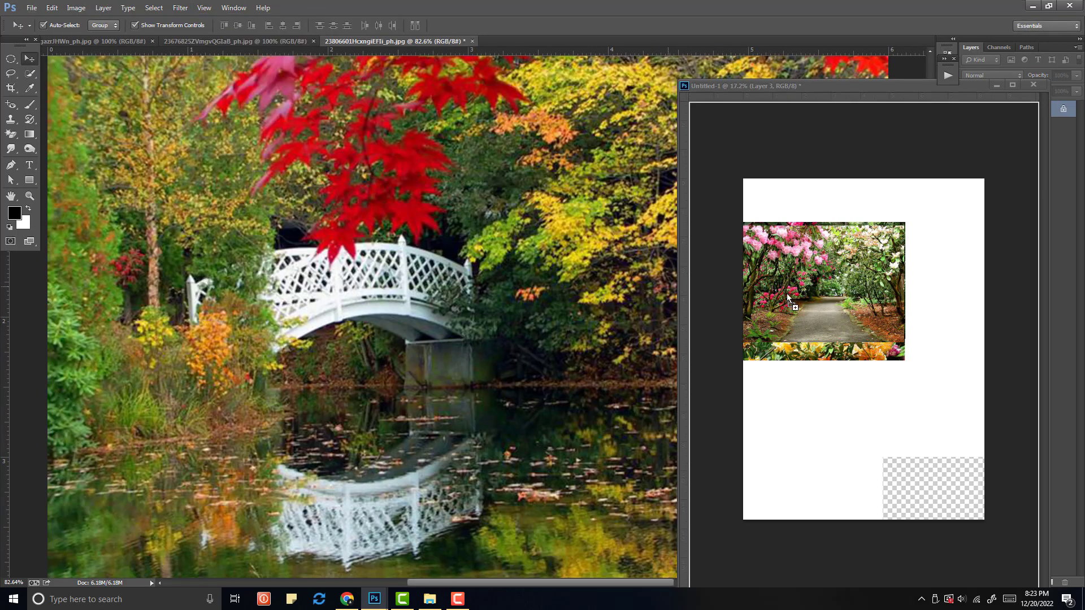
click(473, 42)
click(541, 226)
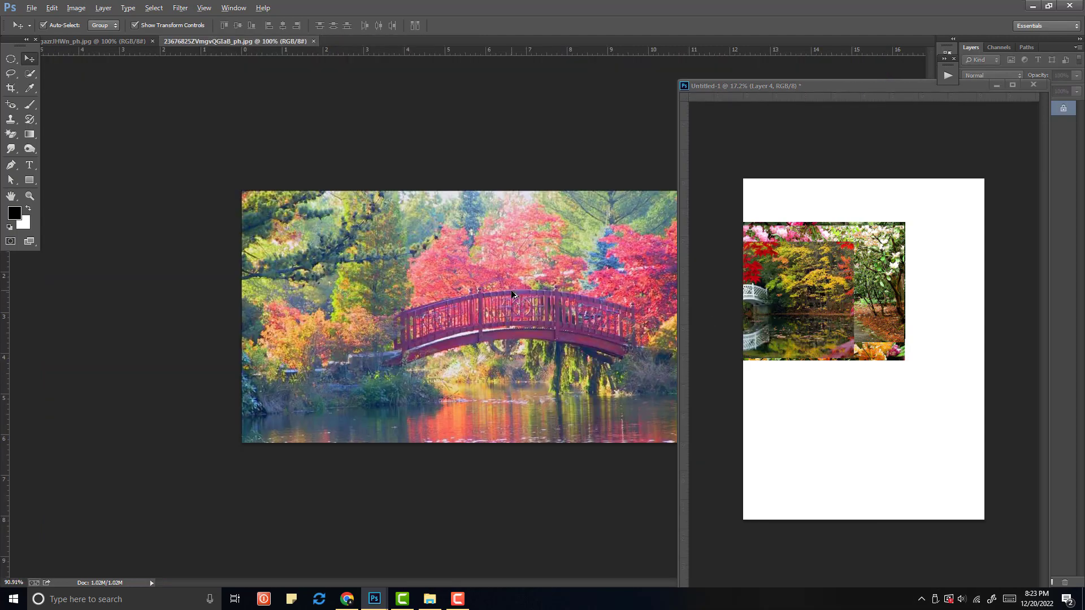
Crop the red-bridge autumn photo to 6 by 4 in at 300 px/in
key(c)
key(Return)
key(Return)
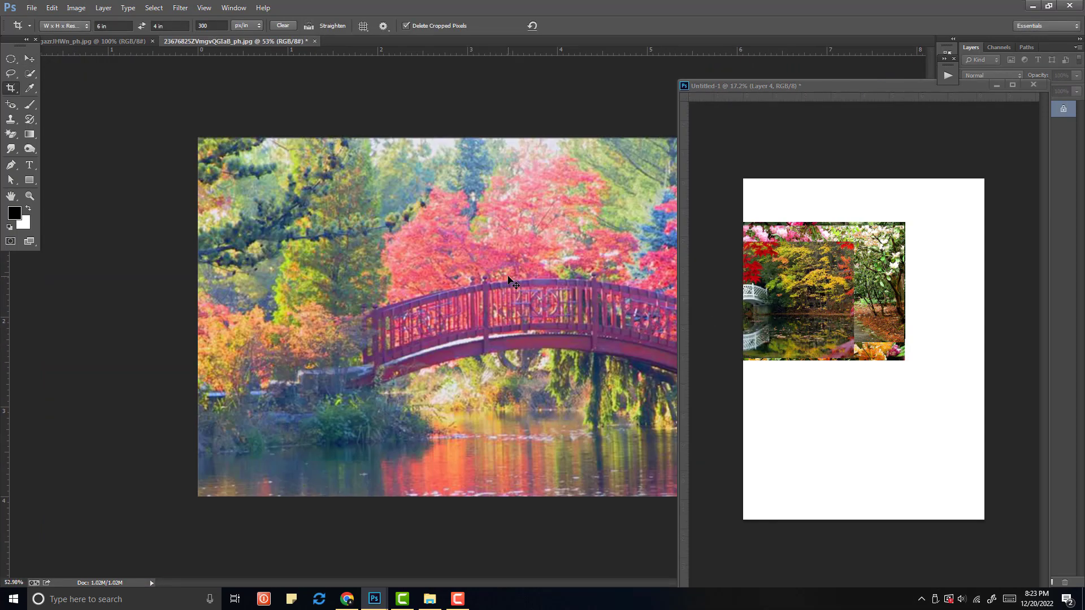
Copy the cropped red-bridge photo onto the Untitled-1 page with the Move tool and close its document without saving
key(v)
drag(505, 268, 796, 288)
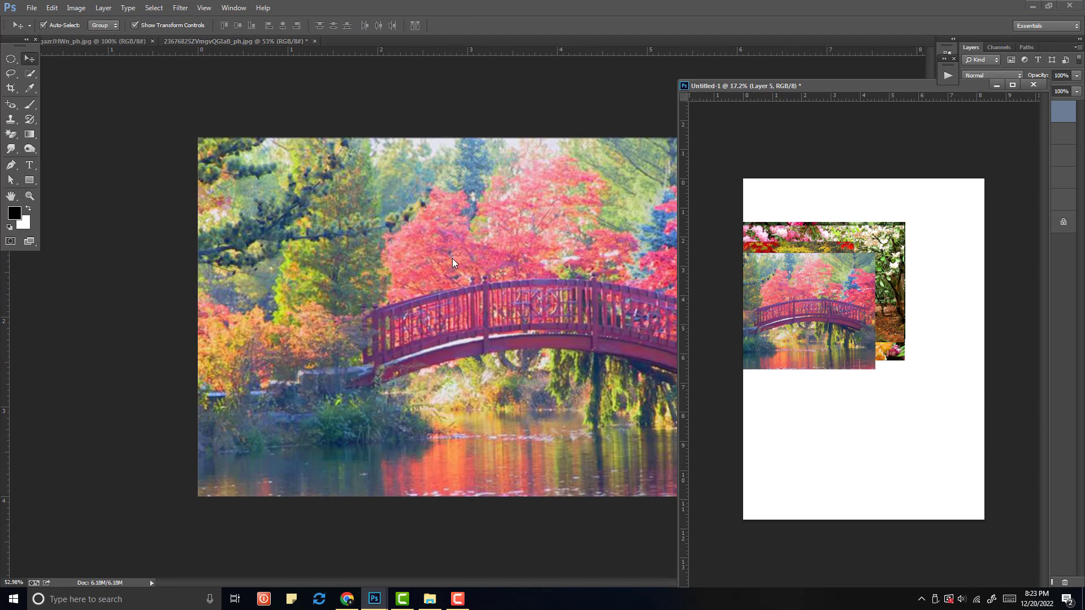
key(ctrl+w)
click(540, 226)
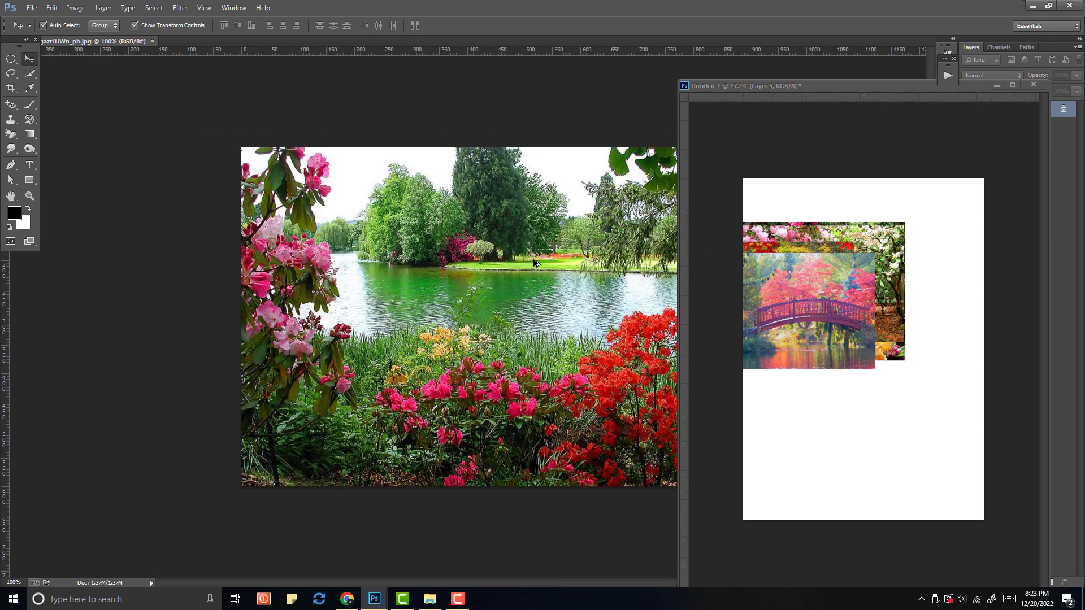
Crop the green-lake photo with red and pink flowers to 6 by 4 in at 300 px/in
key(c)
key(Return)
key(Return)
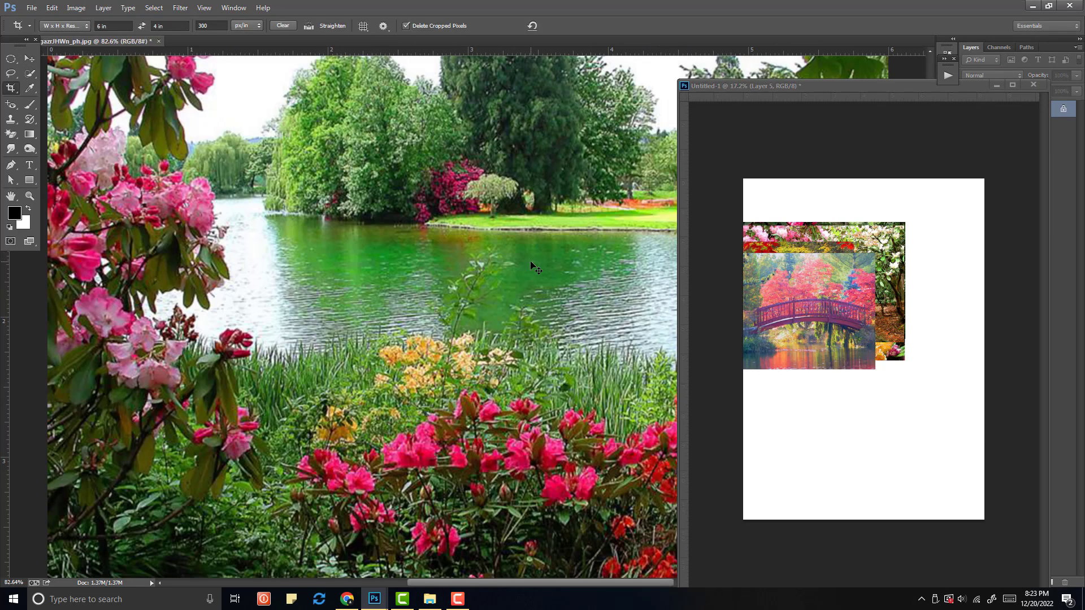
Copy the cropped green-lake photo onto the Untitled-1 page with the Move tool and close its document without saving
key(v)
drag(533, 267, 815, 315)
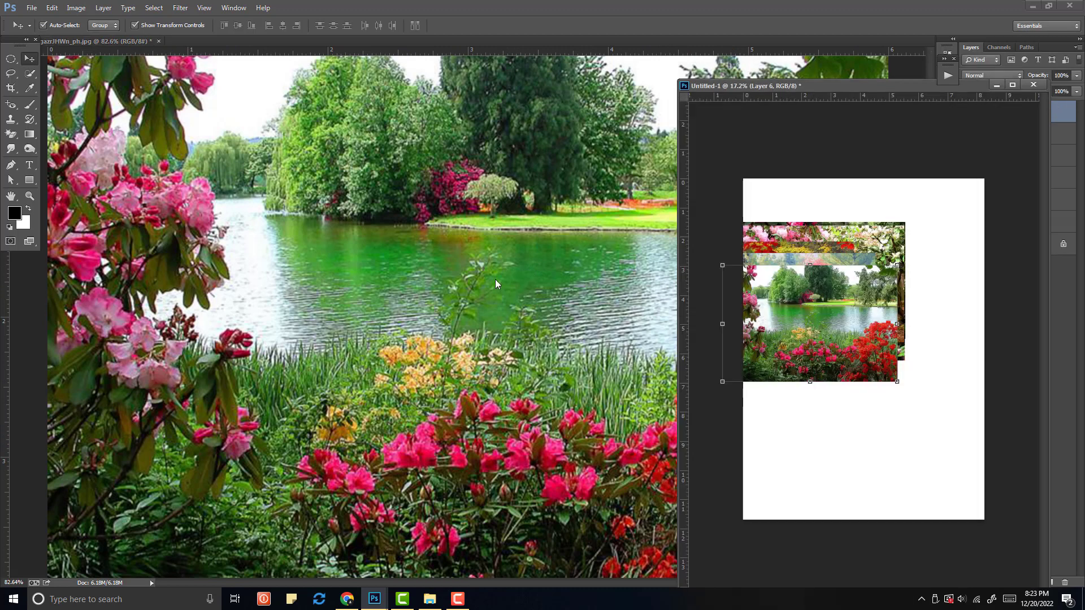
key(ctrl+w)
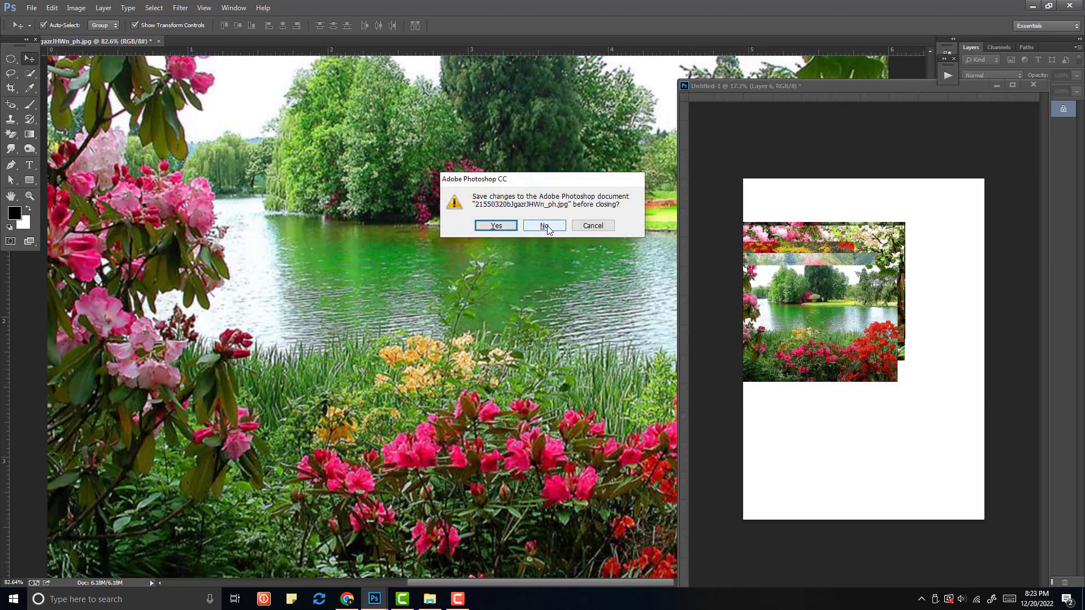
click(544, 226)
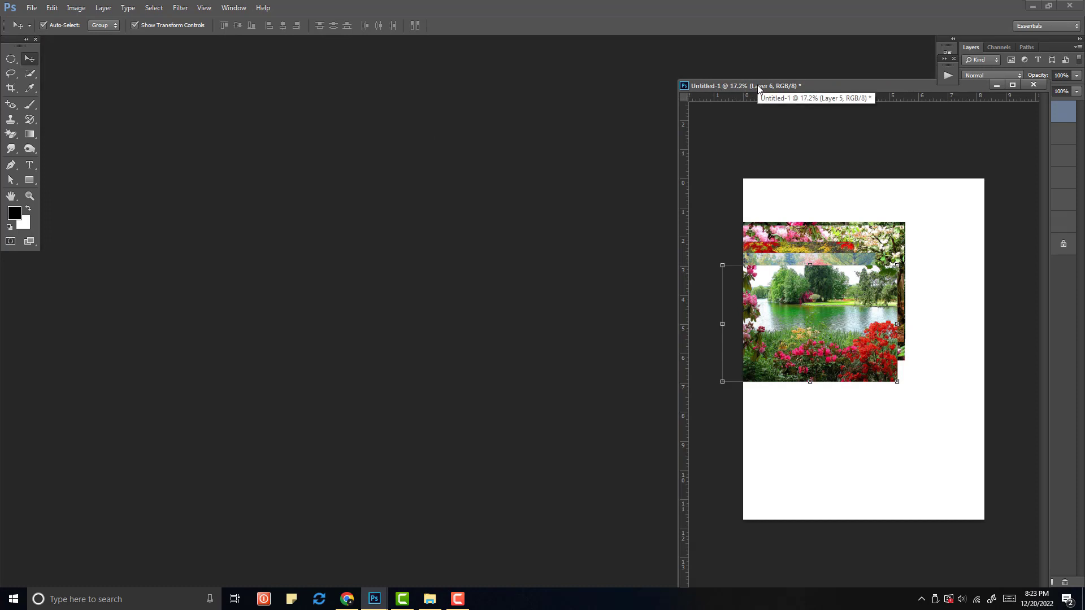
Dock the floating Untitled-1 window back into the main document area as a tab
drag(759, 84, 402, 42)
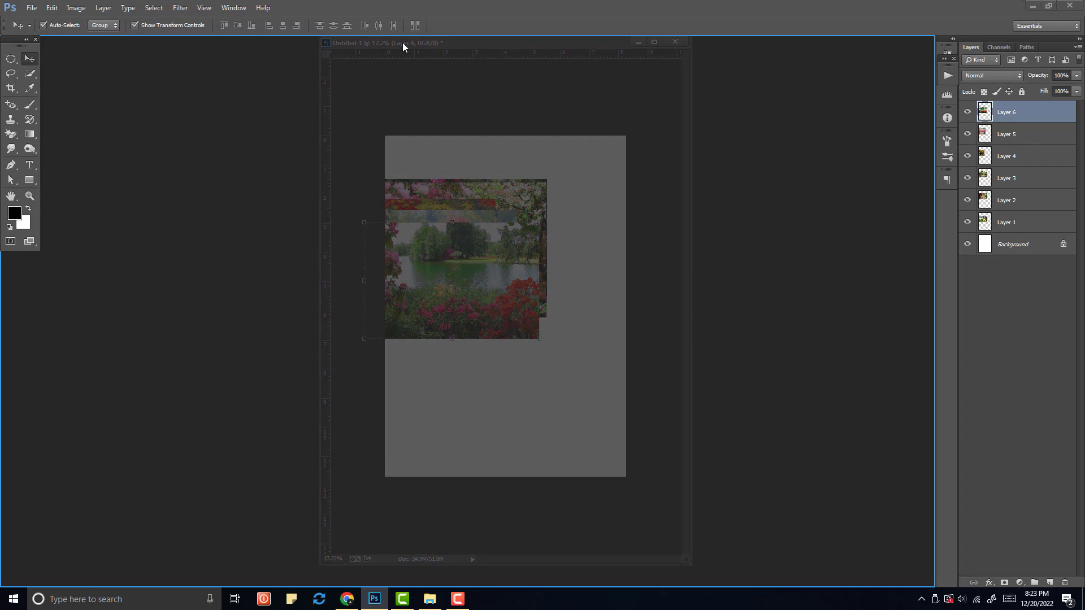
drag(402, 42, 402, 43)
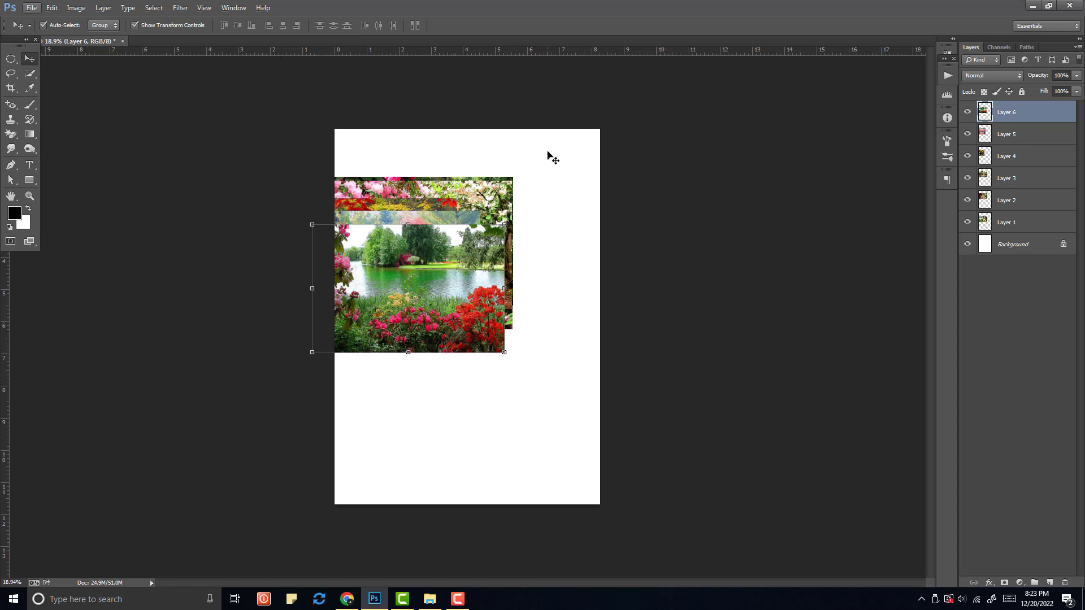
drag(97, 39, 205, 40)
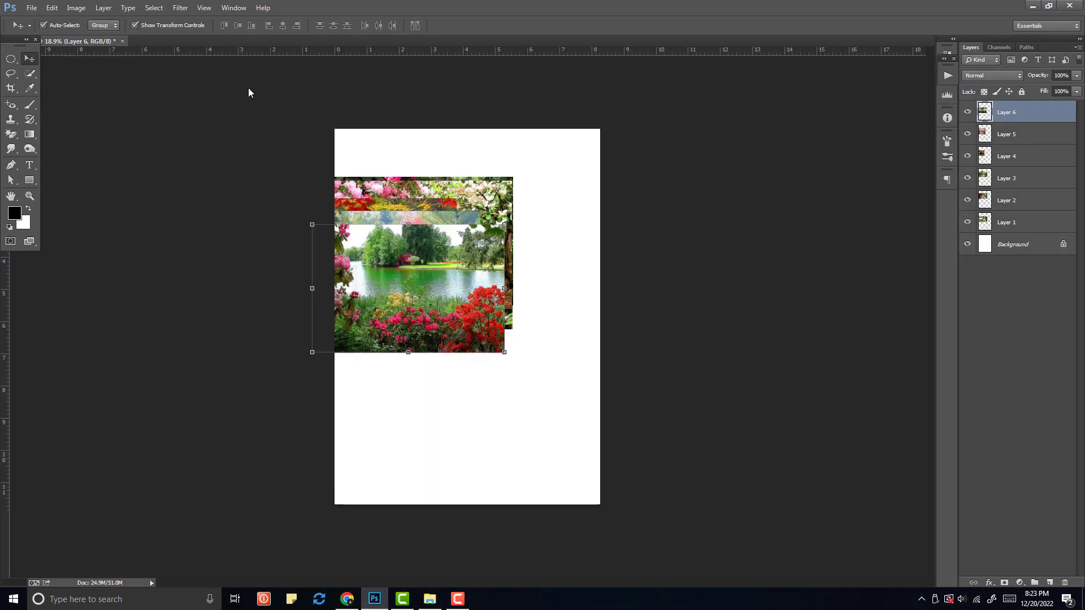
Hide Layers 3 to 6 so that only the photos on Layer 1 and Layer 2 show on the page
key(ctrl+plus)
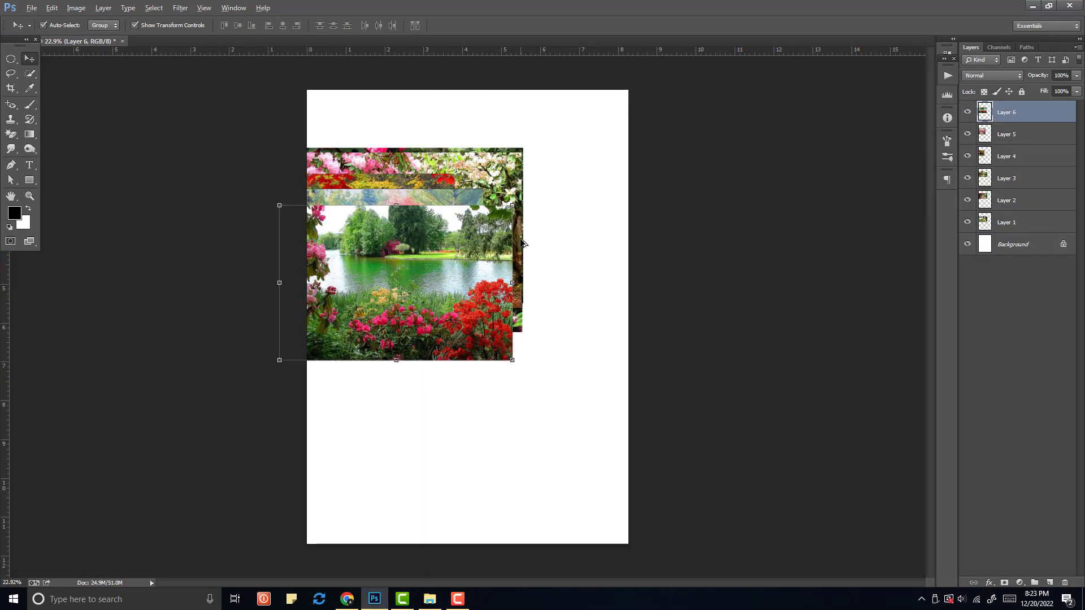
key(ctrl+plus)
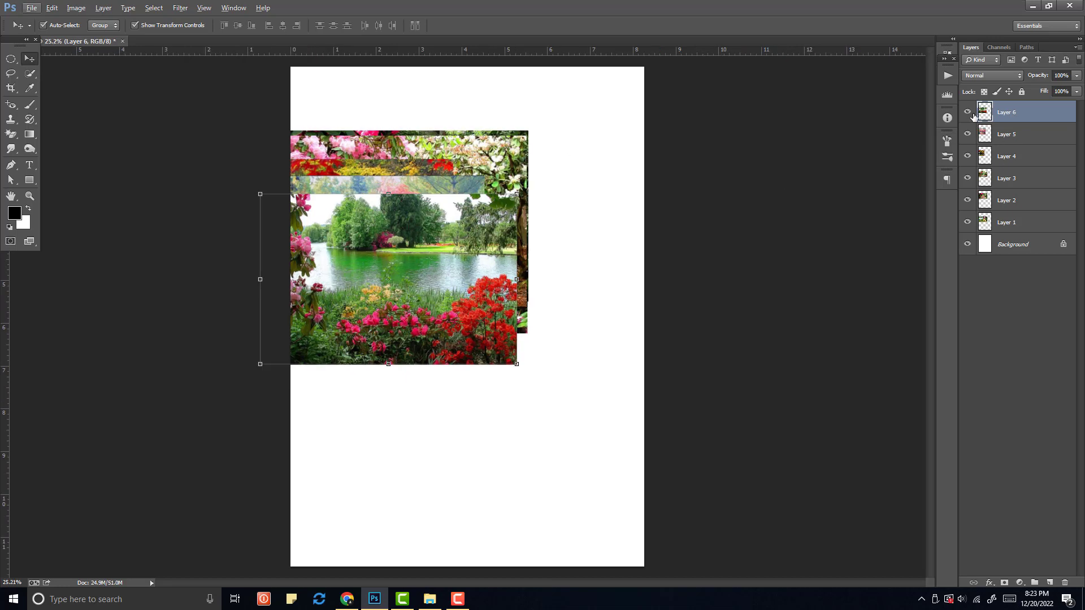
drag(968, 113, 966, 201)
click(967, 200)
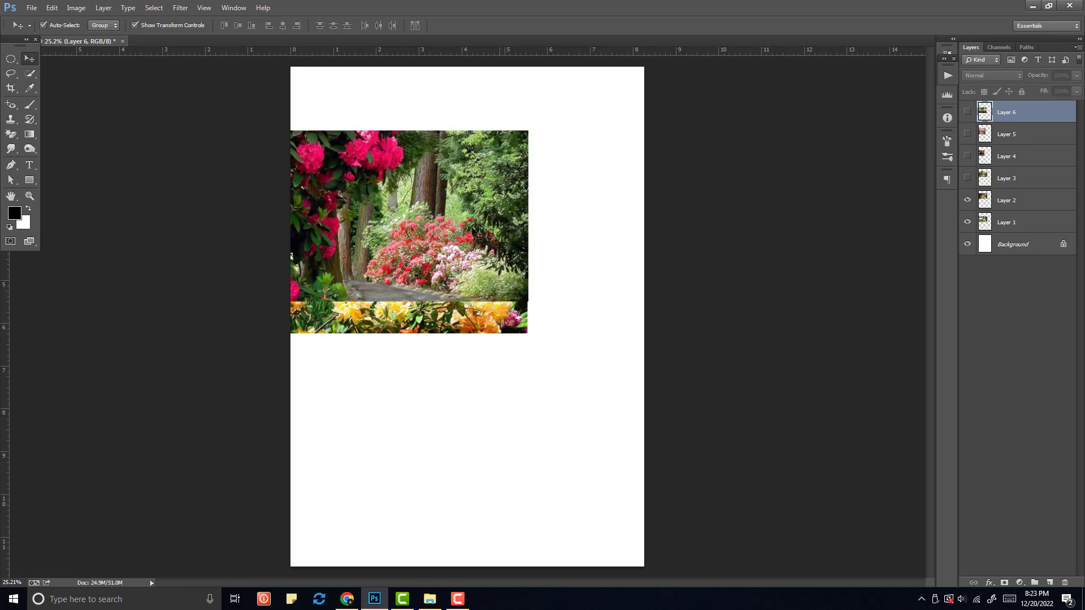
Arrange the lake-and-flowers photo above the forest photo, fully inside the page and with their side edges aligned
drag(455, 198, 490, 403)
drag(459, 256, 516, 233)
mouse_move(466, 367)
mouse_down()
mouse_move(499, 367)
mouse_move(457, 355)
mouse_move(480, 337)
mouse_move(483, 365)
mouse_up()
Review the Snap To options for the page and toggle the display of Smart Guides
click(234, 7)
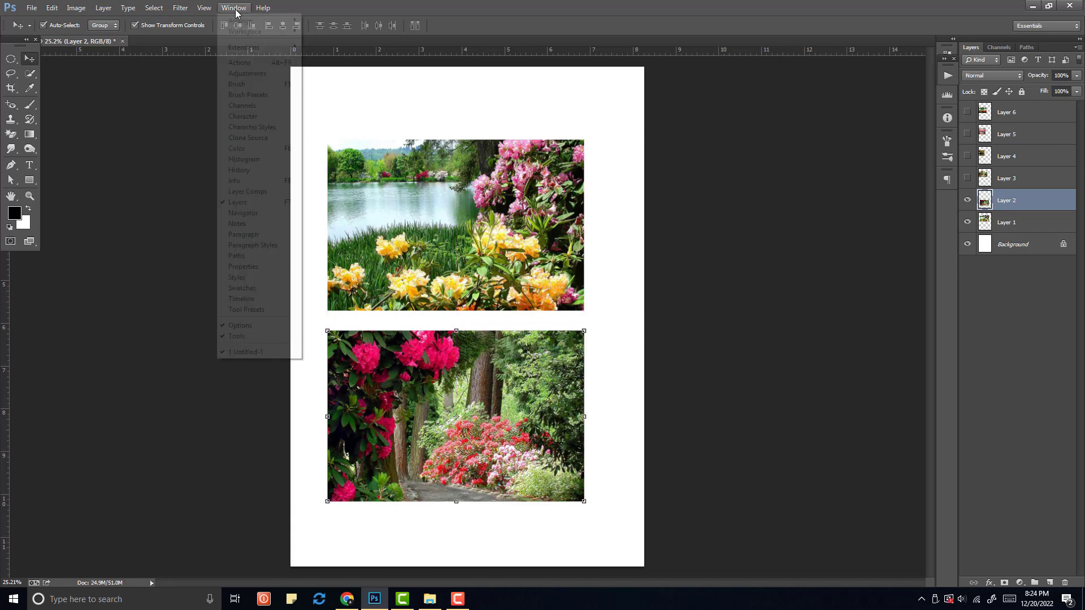
mouse_move(204, 8)
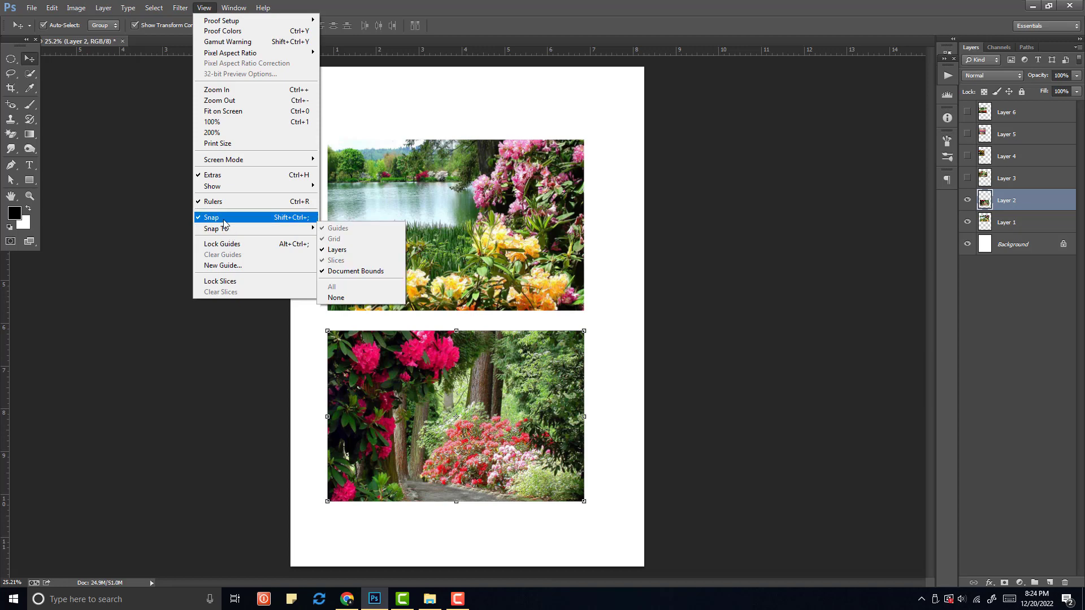
mouse_move(225, 231)
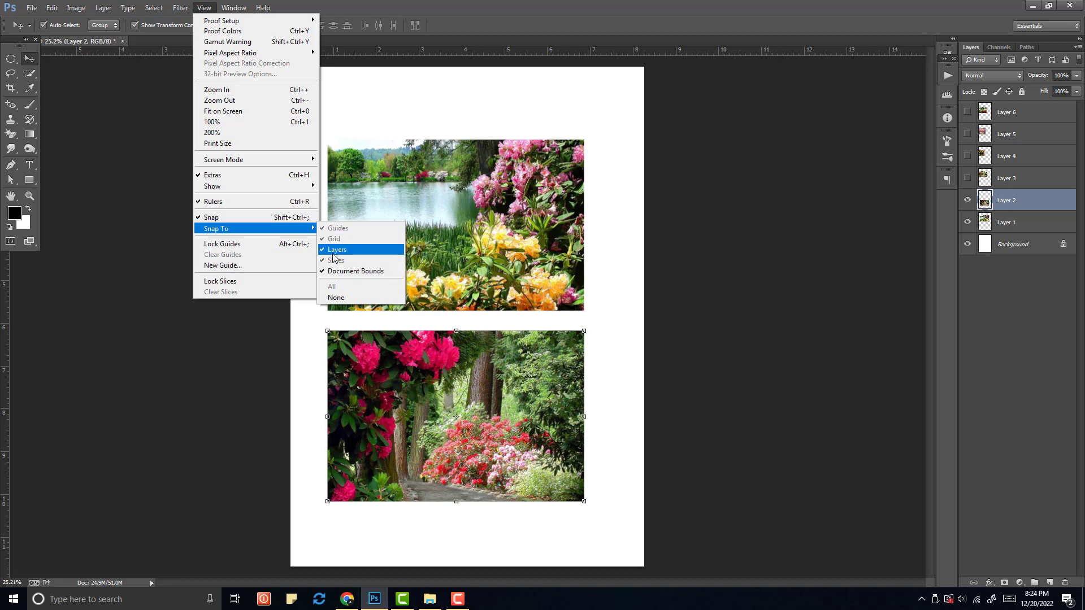
mouse_move(289, 191)
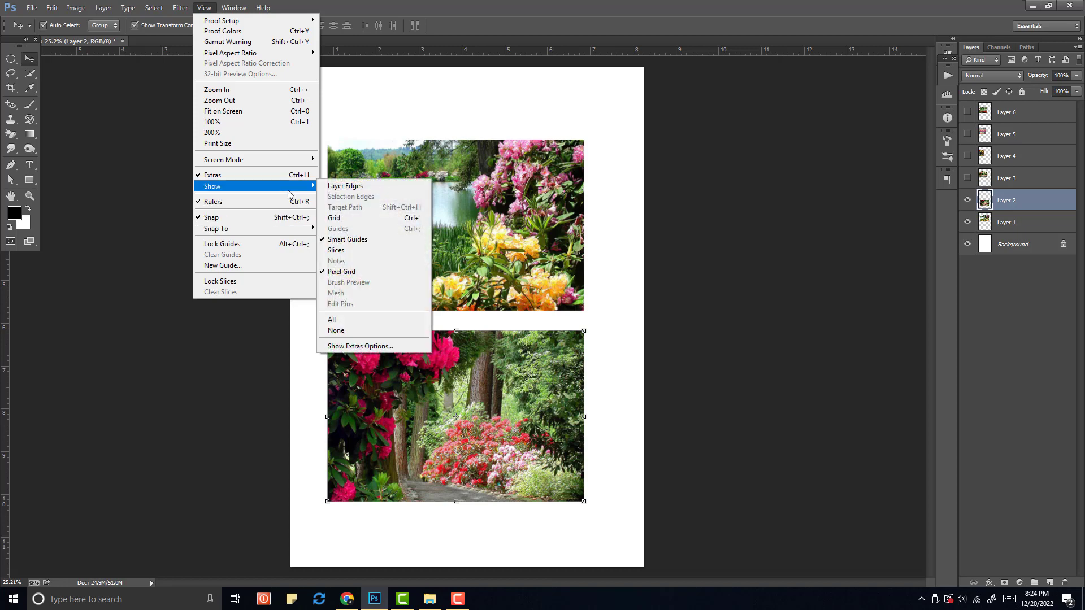
click(343, 242)
Nudge the forest photo down slightly and move both photos together about 0.5 in lower on the page
mouse_move(463, 414)
mouse_down()
mouse_move(435, 410)
mouse_move(474, 411)
mouse_move(453, 418)
mouse_up()
shift+click(497, 231)
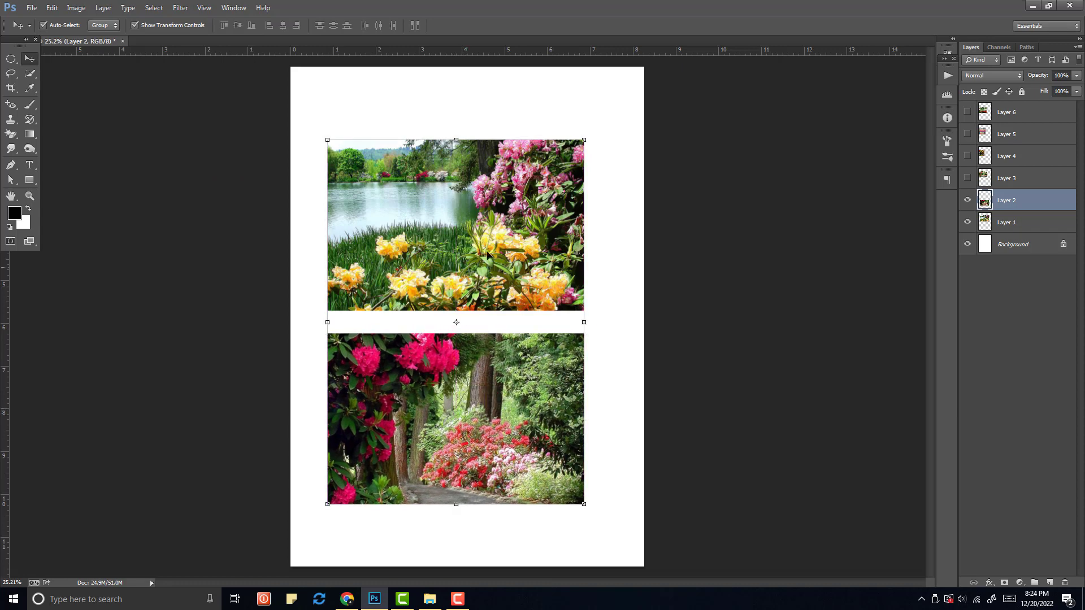
drag(497, 231, 501, 251)
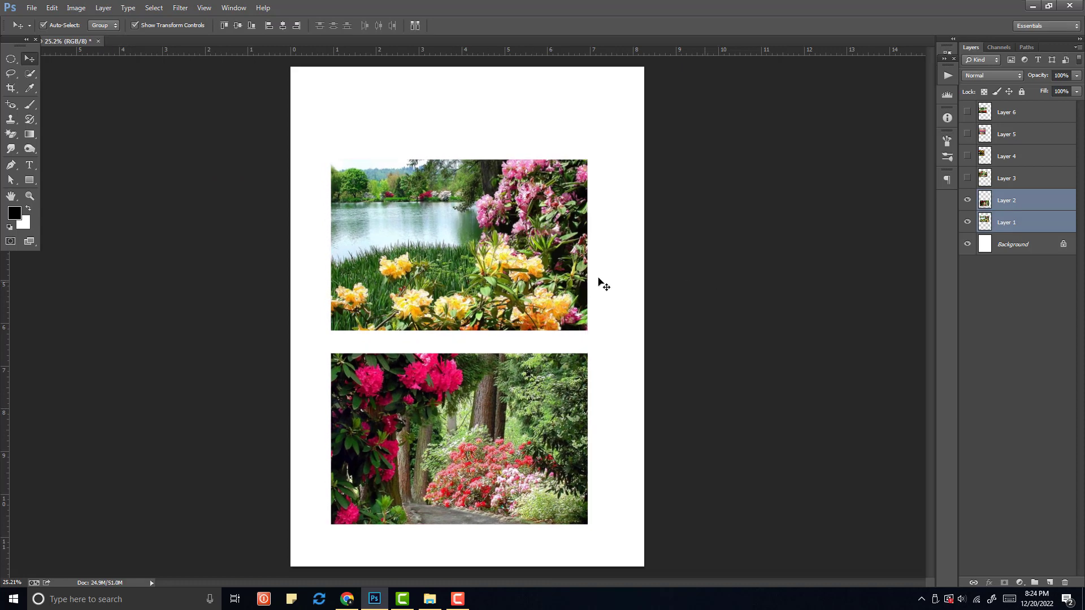
Move the lake-and-flowers photo slightly up and the forest photo slightly down to widen the gap between them
click(598, 279)
drag(558, 273, 558, 267)
drag(518, 400, 462, 416)
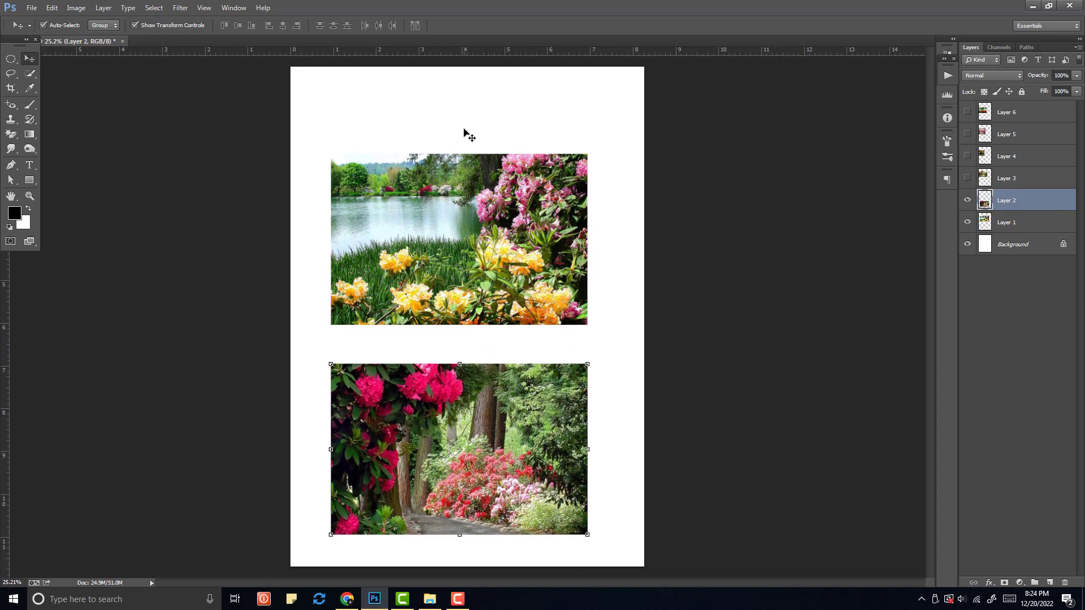
Show the character settings, start a text line above the lake-and-flowers photo, and set its font to W56Art House
key(t)
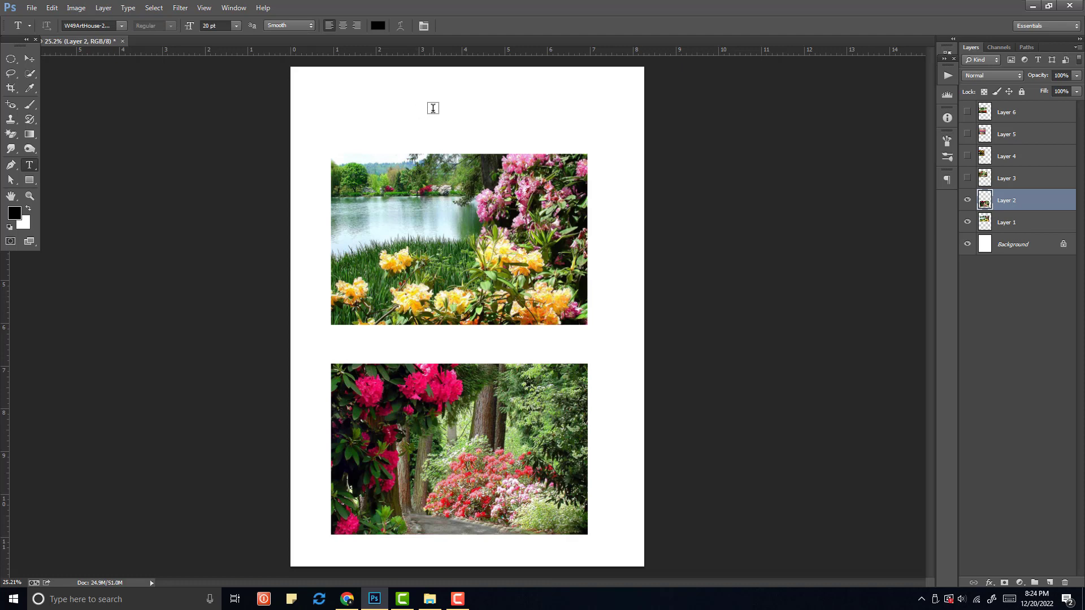
click(234, 7)
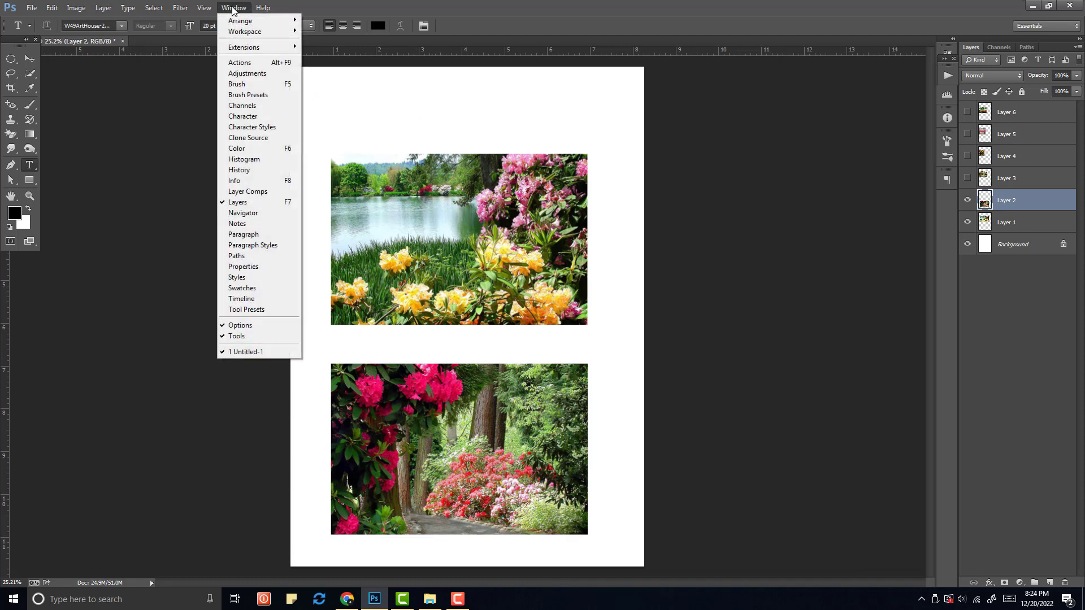
click(250, 115)
drag(826, 21, 786, 83)
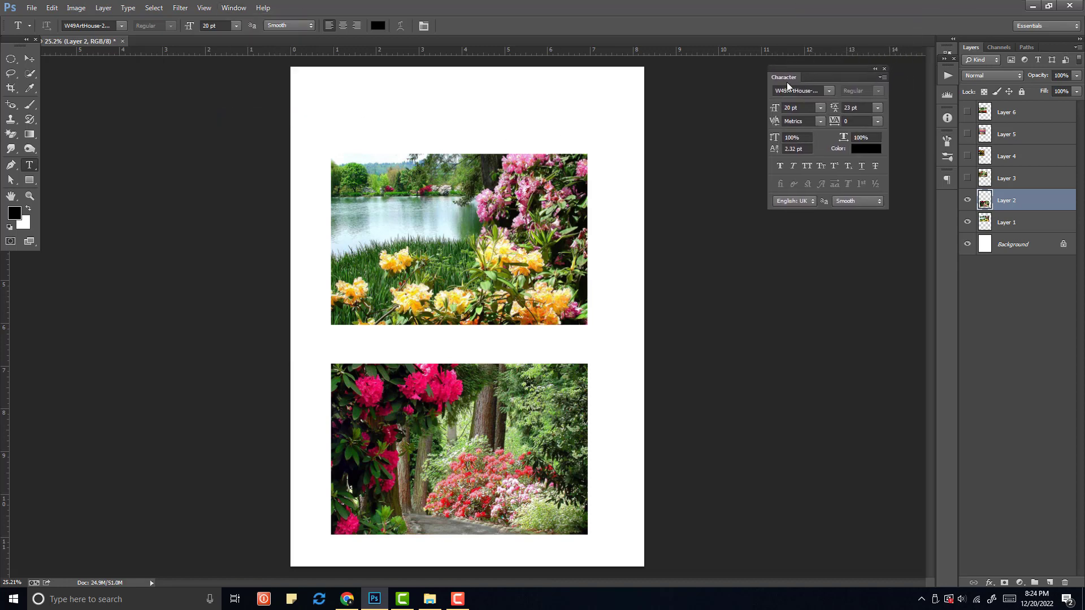
click(456, 108)
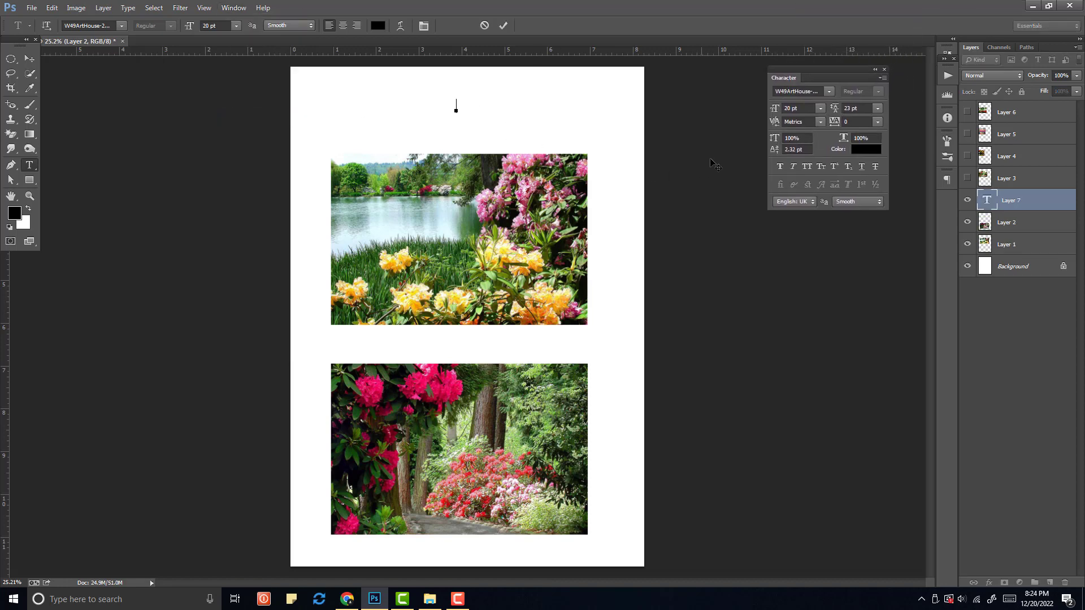
click(793, 92)
text(W56)
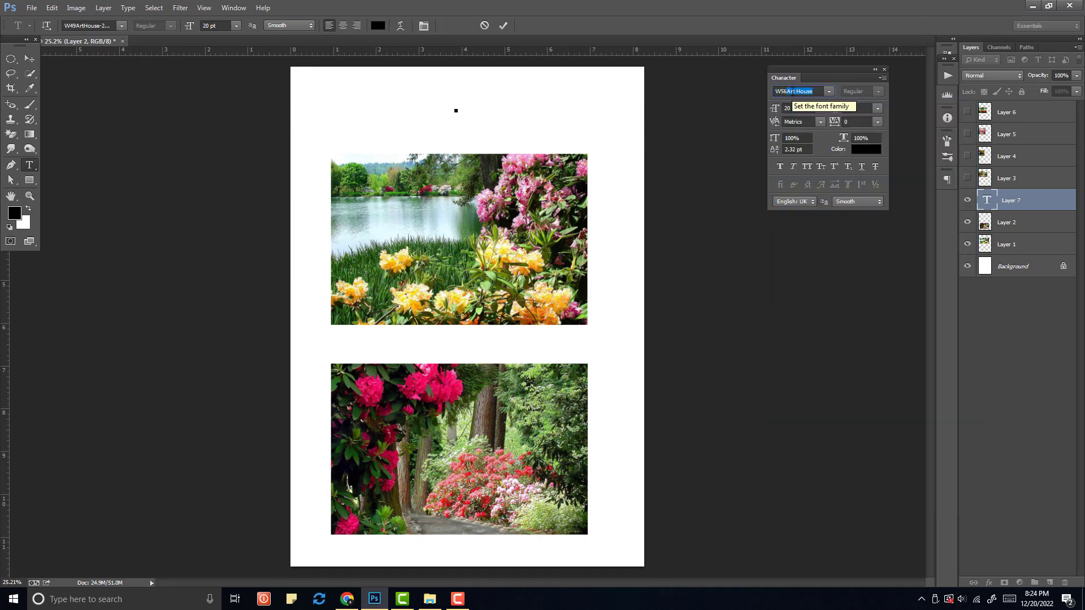
key(Return)
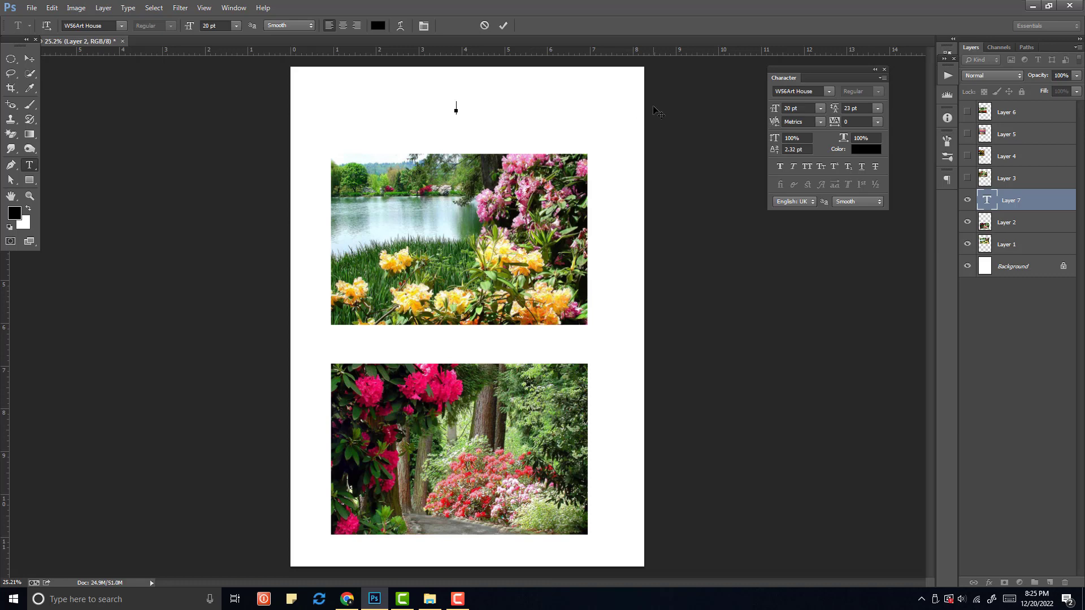
Set the caption text's size to 23 pt and centre its alignment
drag(799, 108, 736, 112)
text(23)
key(Return)
click(344, 26)
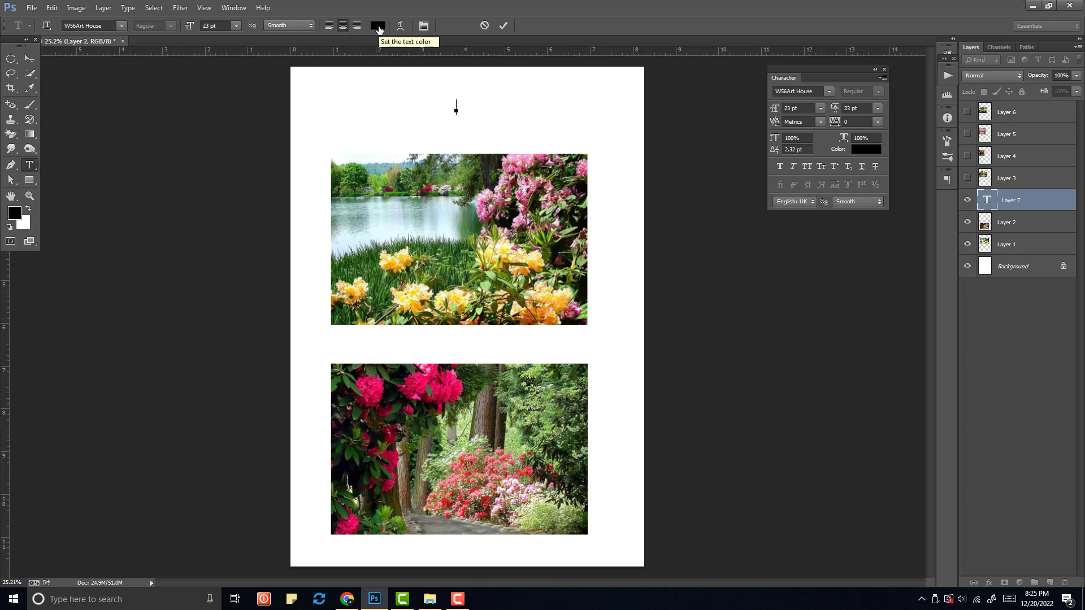
Set the caption's text colour to black (000000)
click(377, 26)
click(597, 153)
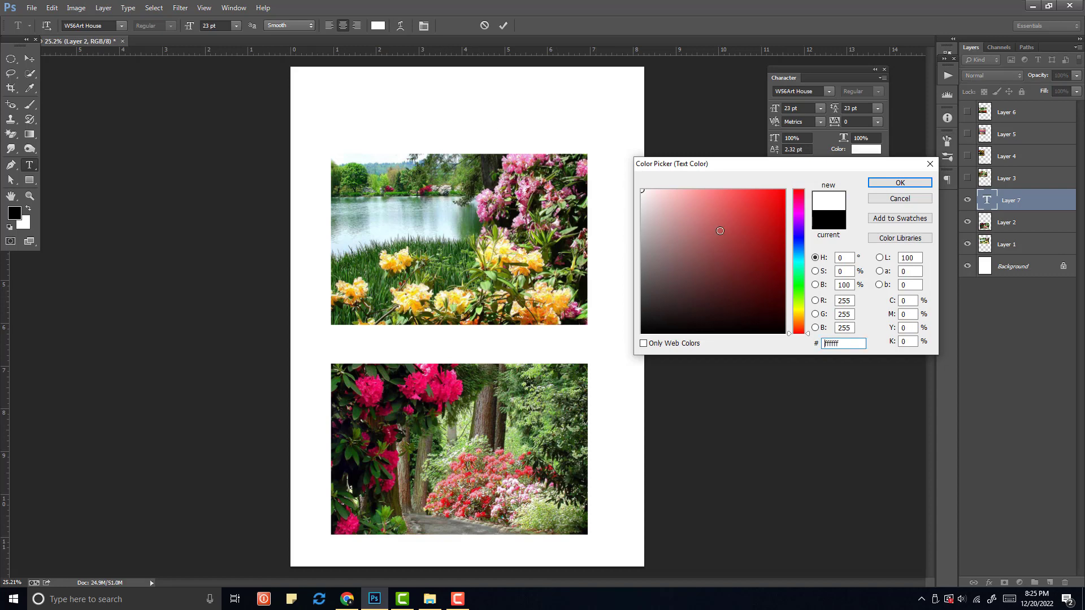
text(000000)
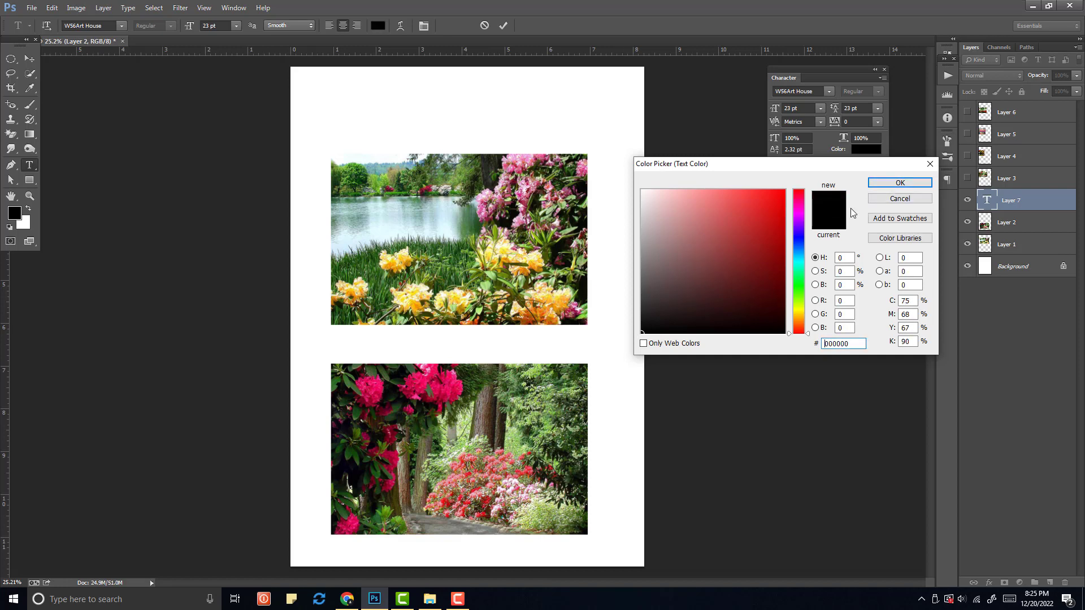
click(880, 183)
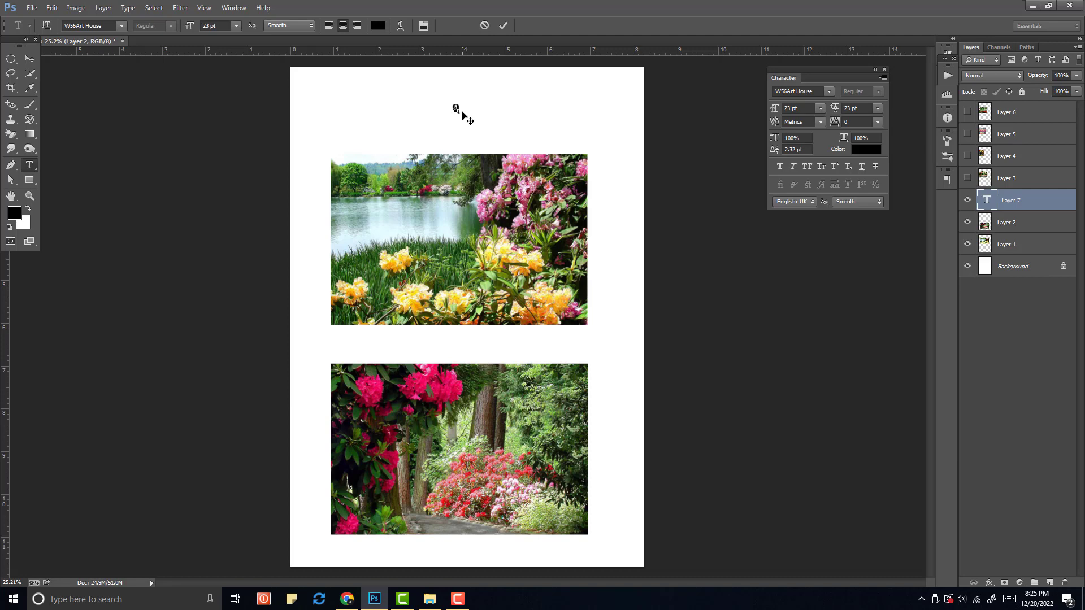
Enter "ပန်းခြံဆောက်လုပ်ပြီးစီးမှုမှတ်တမ်း" as the first line of the caption above the lake-and-flowers photo
text(ွင်းအလှ။)
key(ctrl+a)
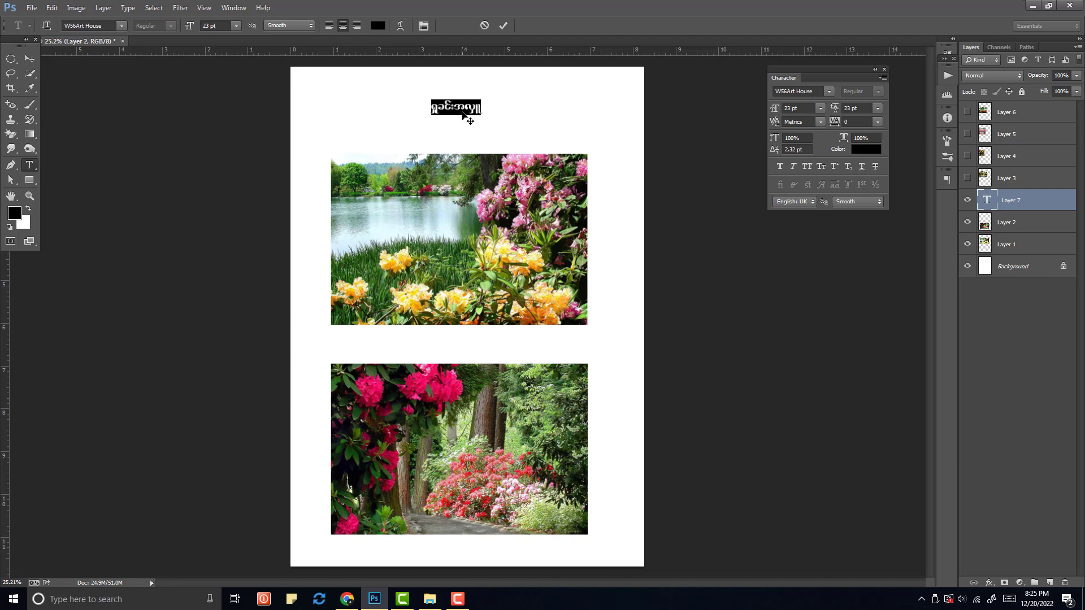
text(ပန်းခြံ)
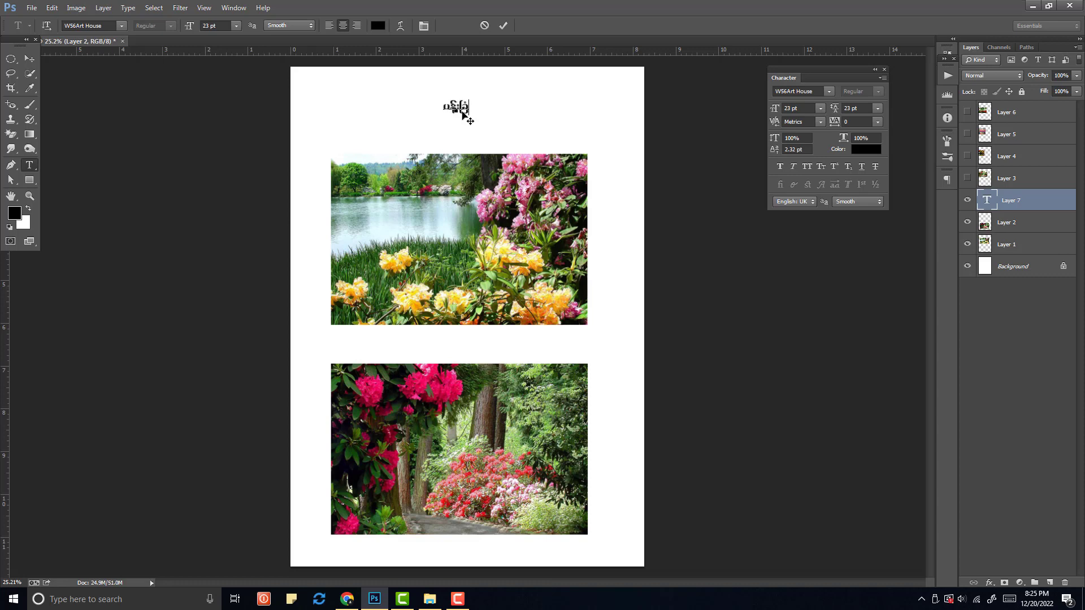
text(သော က်လုပ်ပြီး၏)
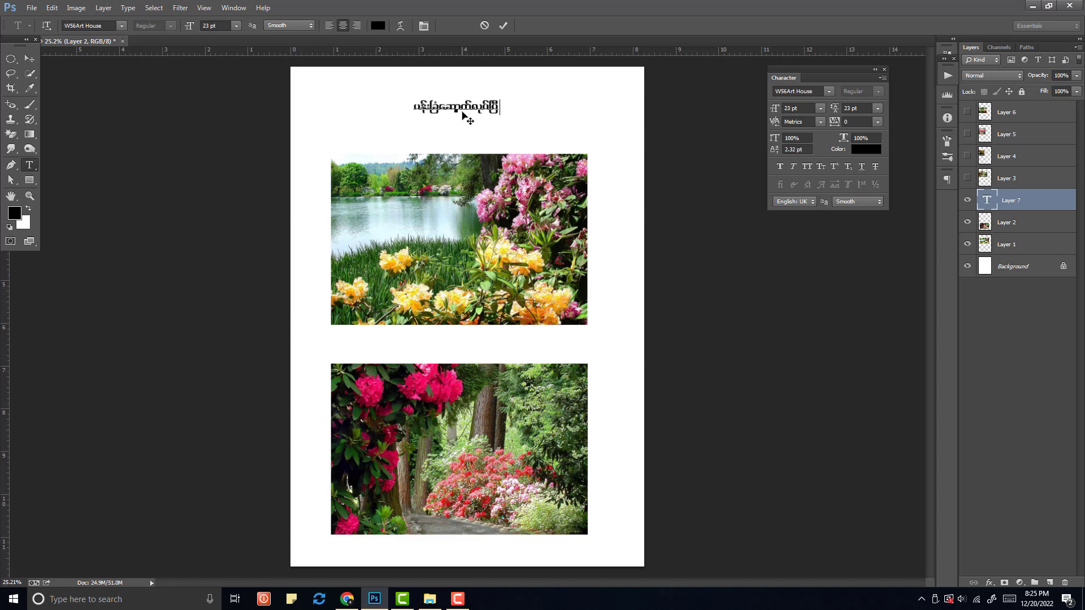
text(ီးမှုမှတ်တမ)
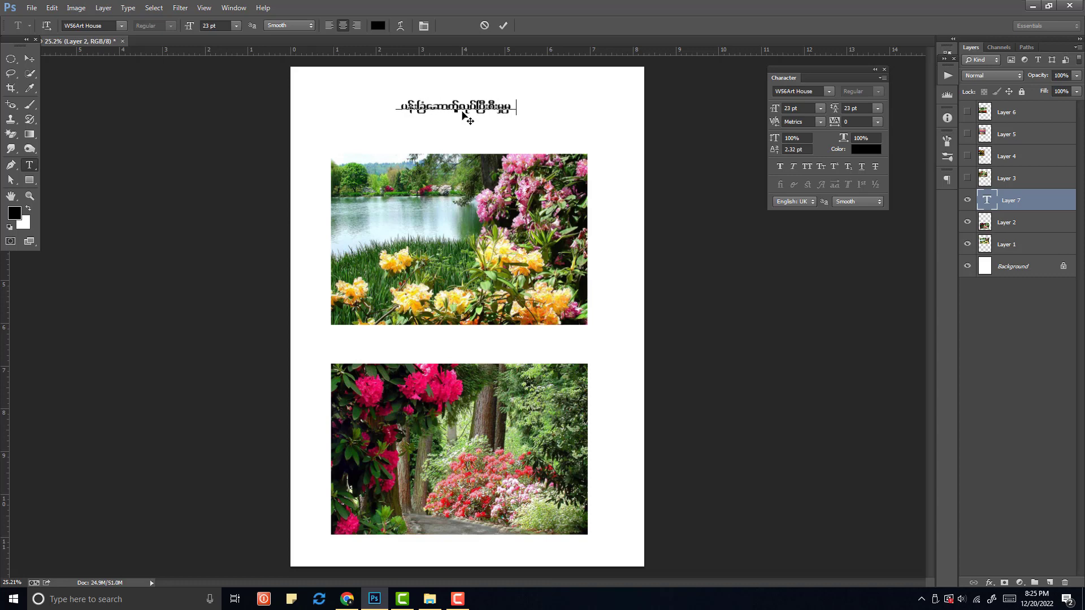
text(်း)
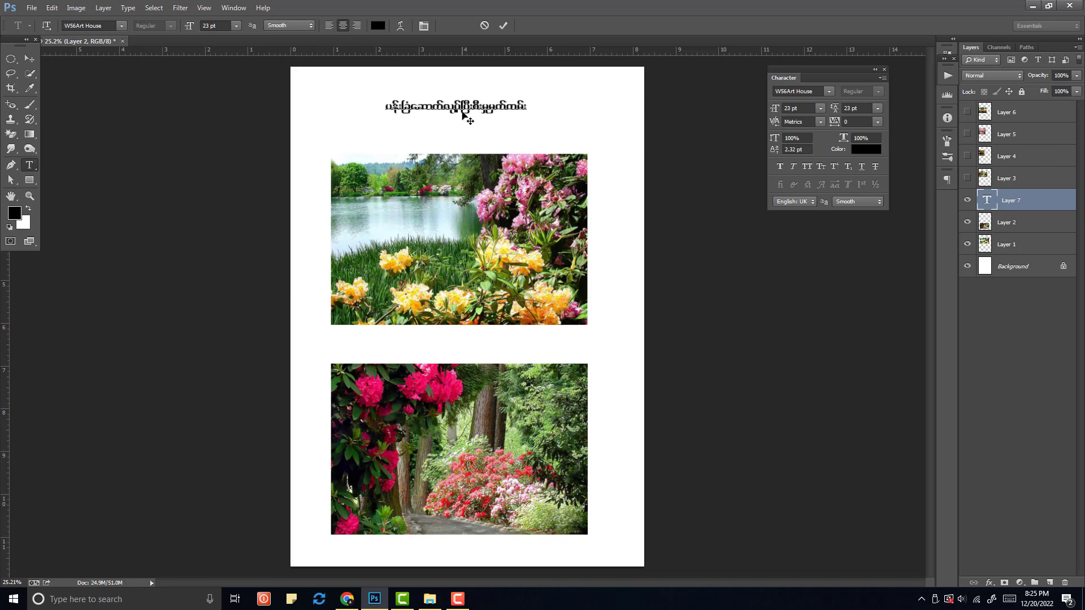
Add "(၂၀-၁၂-၂၀၂၂)အင်္ဂါနေ့" as the second line of the caption
text(ထ)
key(BackSpace)
text(၂၀-၁၂-၂၀၂၂)အထိ)
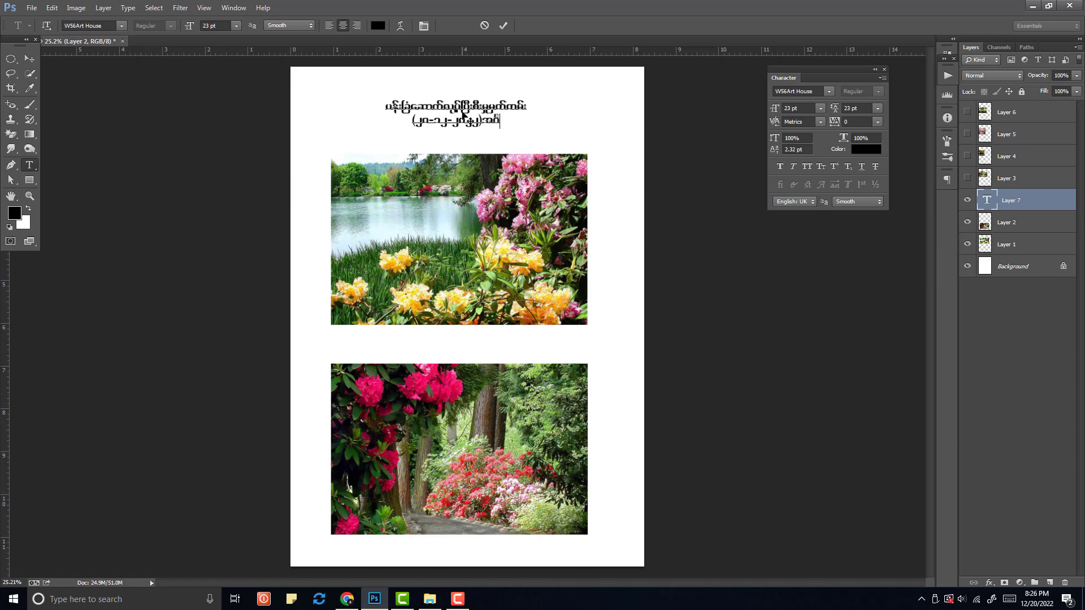
text(ါနေ့)
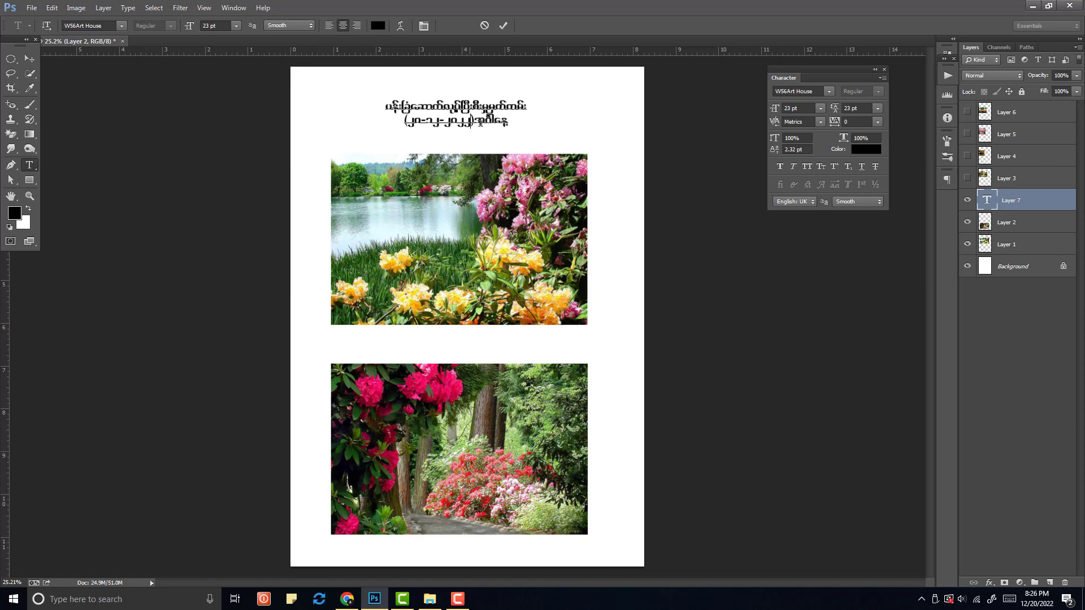
Set the line spacing of the whole caption to 27 pt and finish editing it
key(ctrl+a)
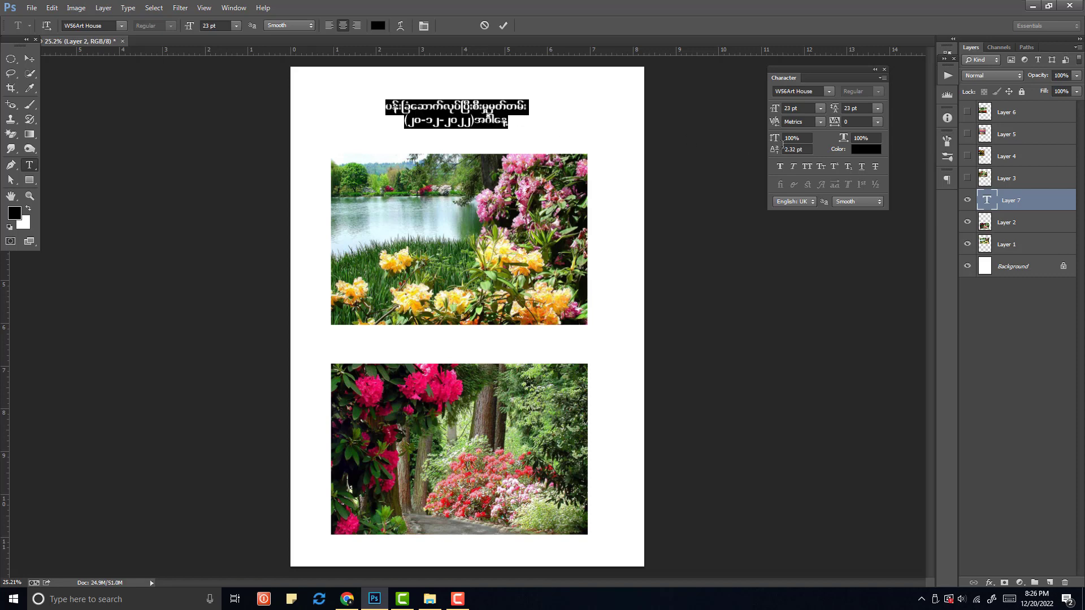
click(861, 107)
click(866, 108)
text(27)
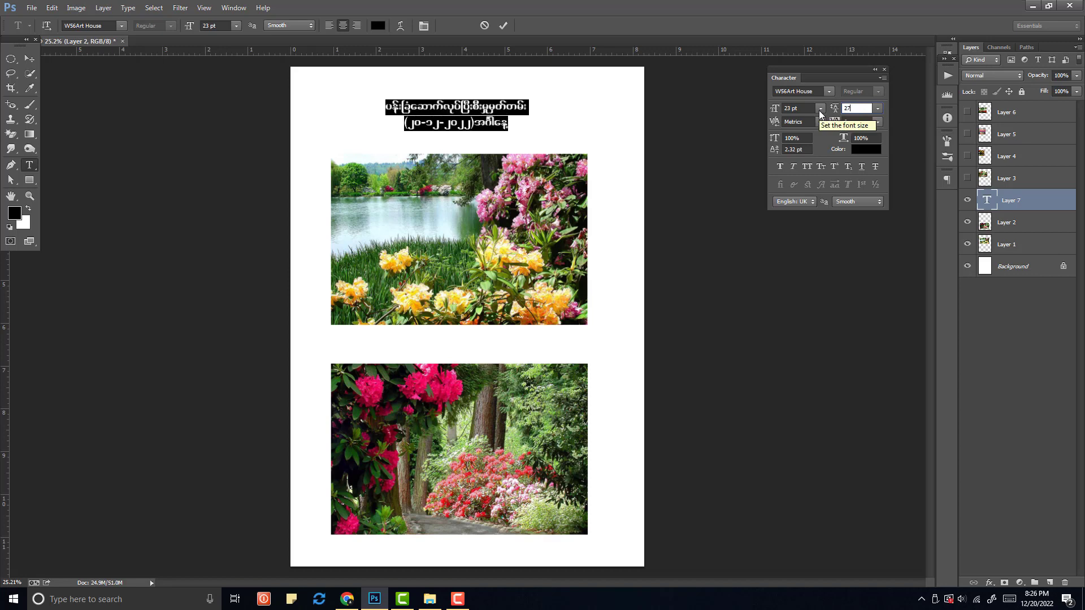
key(Return)
click(497, 123)
click(32, 60)
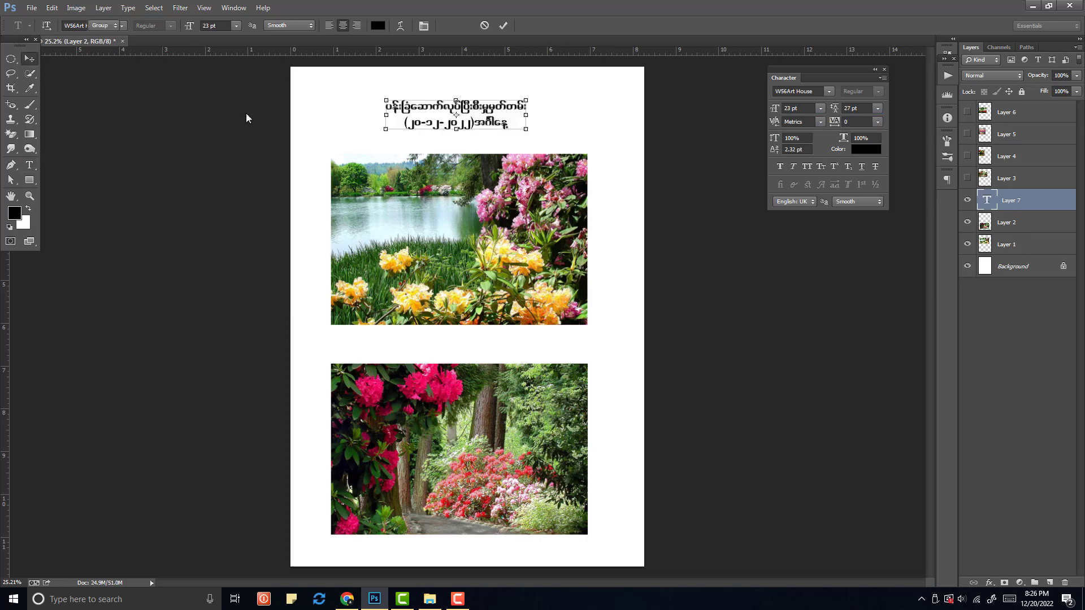
Append "ရေကန်မြင်ကွင်း" to the end of the caption's second line and commit the text
double_click(491, 121)
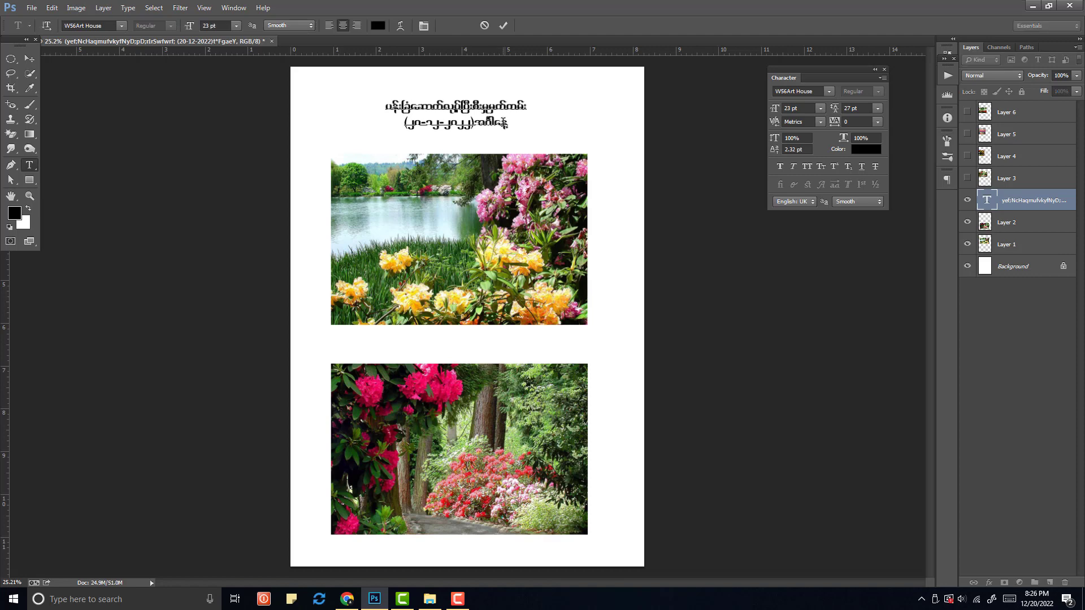
text(a&uef)
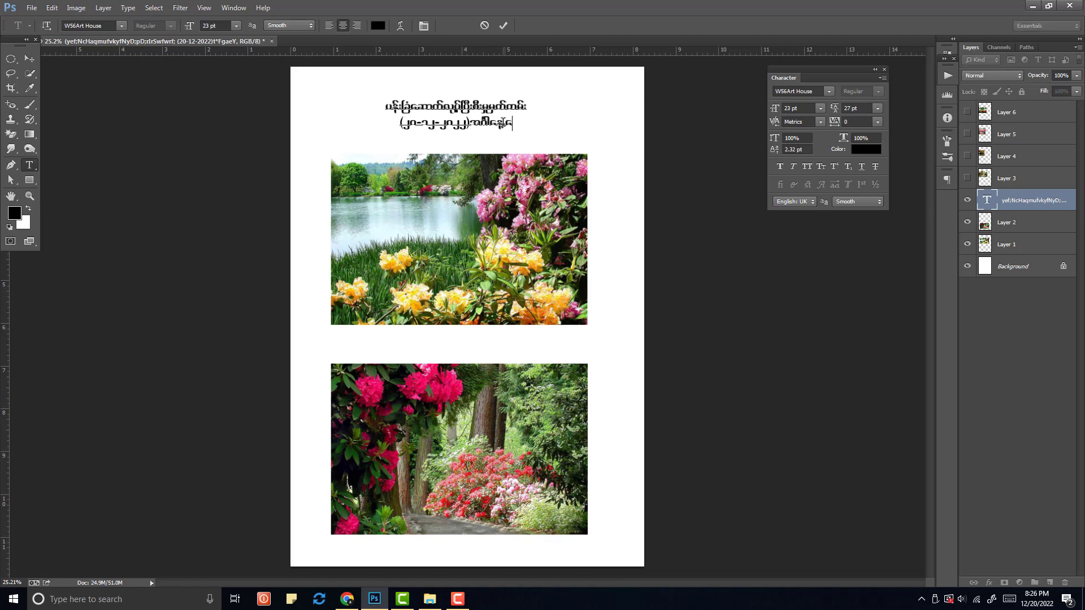
text(jrifuGif;)
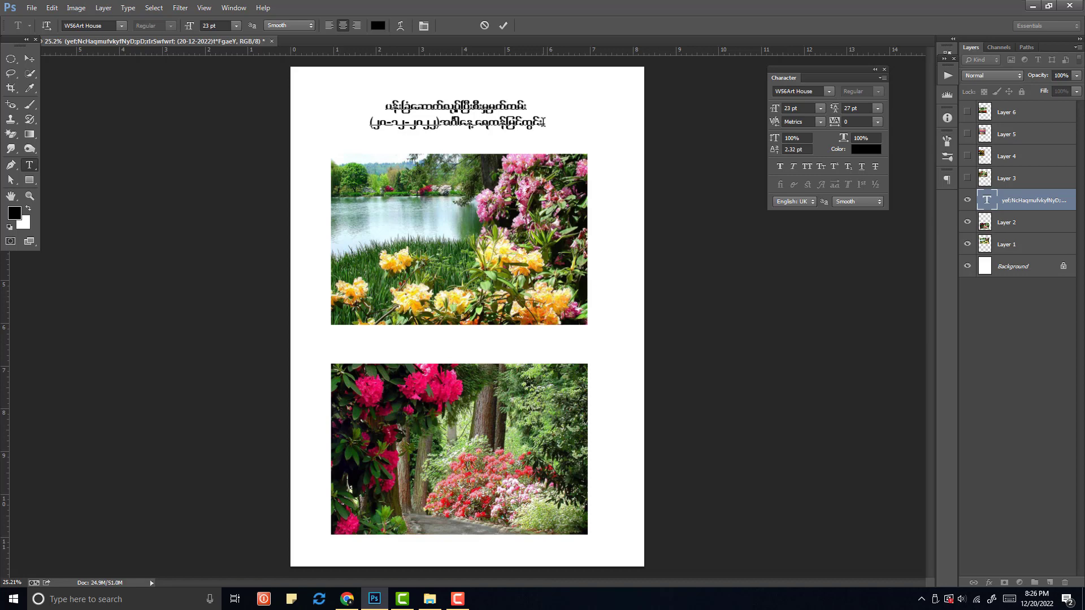
key(ctrl)
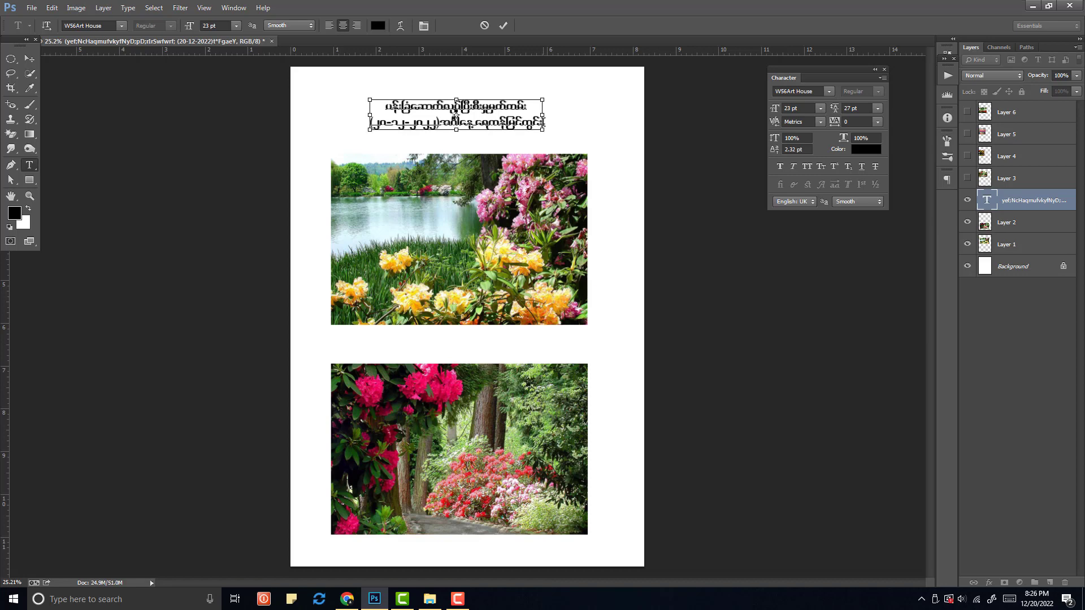
key(ctrl+Return)
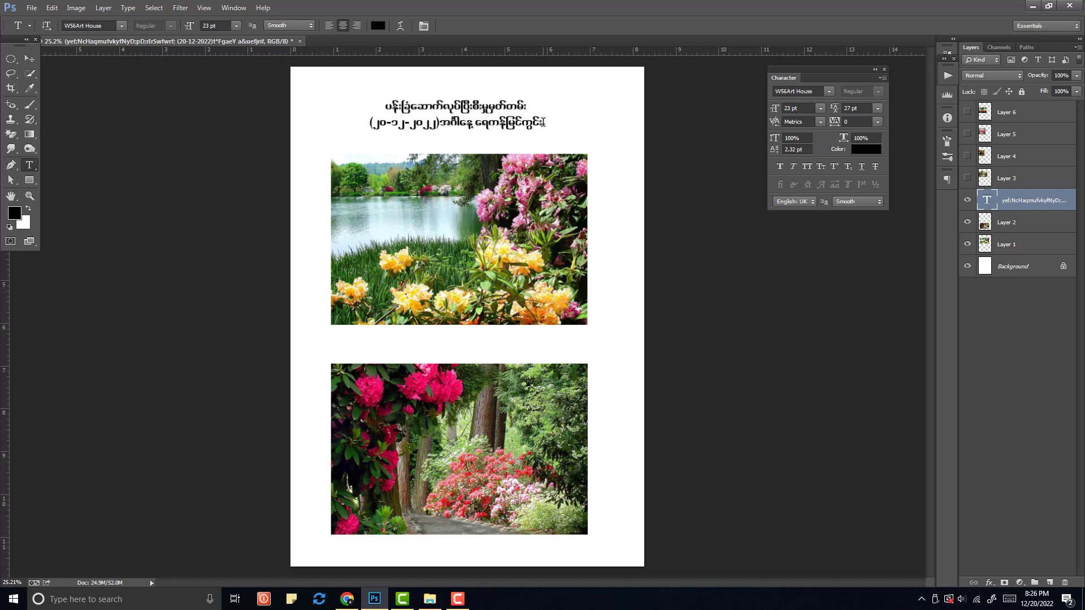
Select both garden photos, move them together slightly up and to the right on the page, and deselect them
key(v)
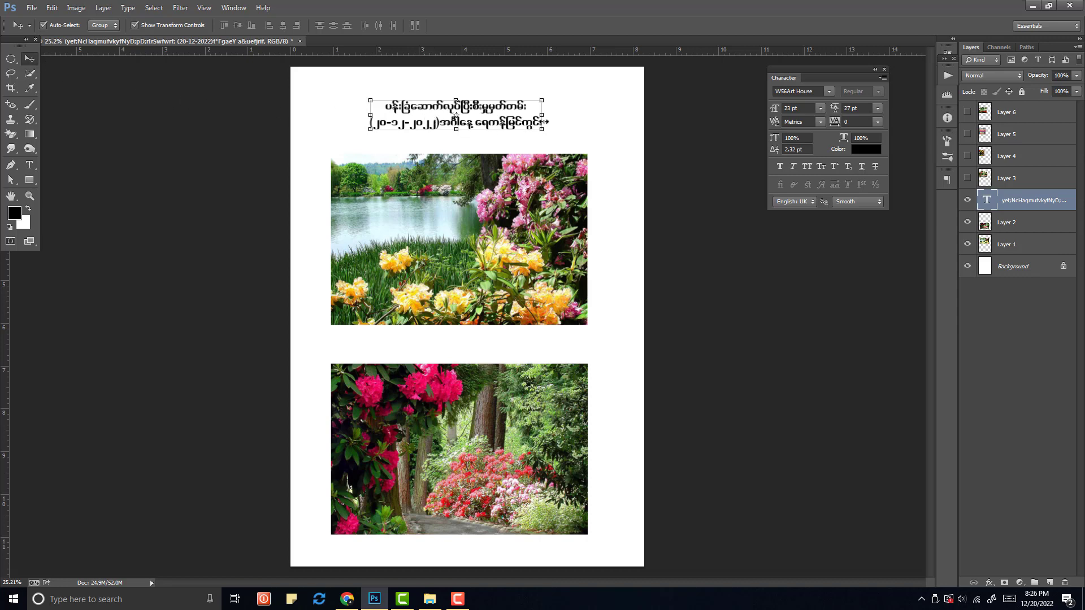
click(485, 179)
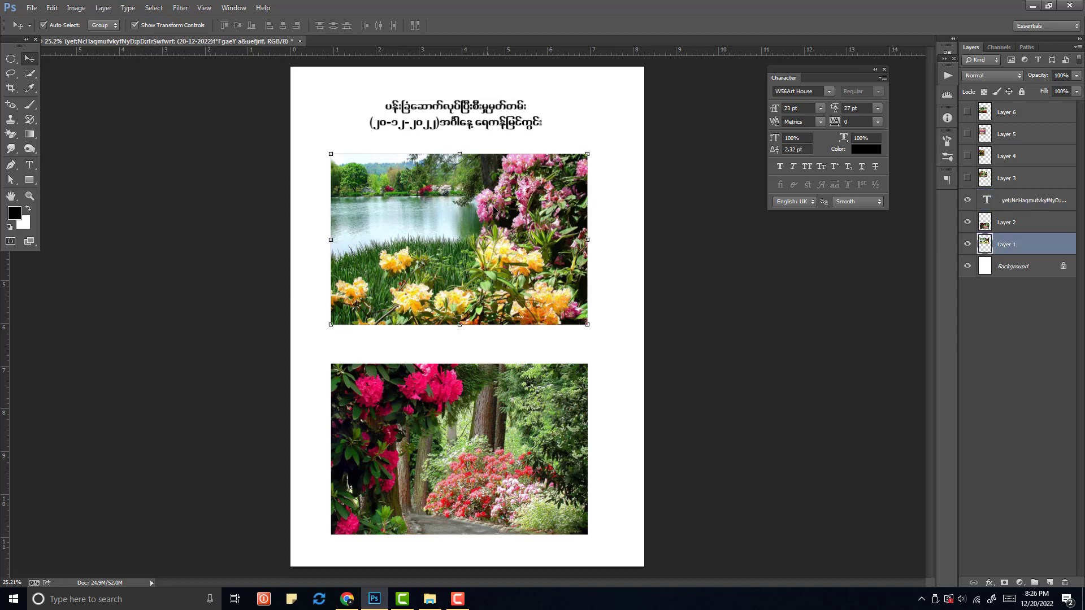
shift+click(481, 401)
drag(502, 275, 507, 262)
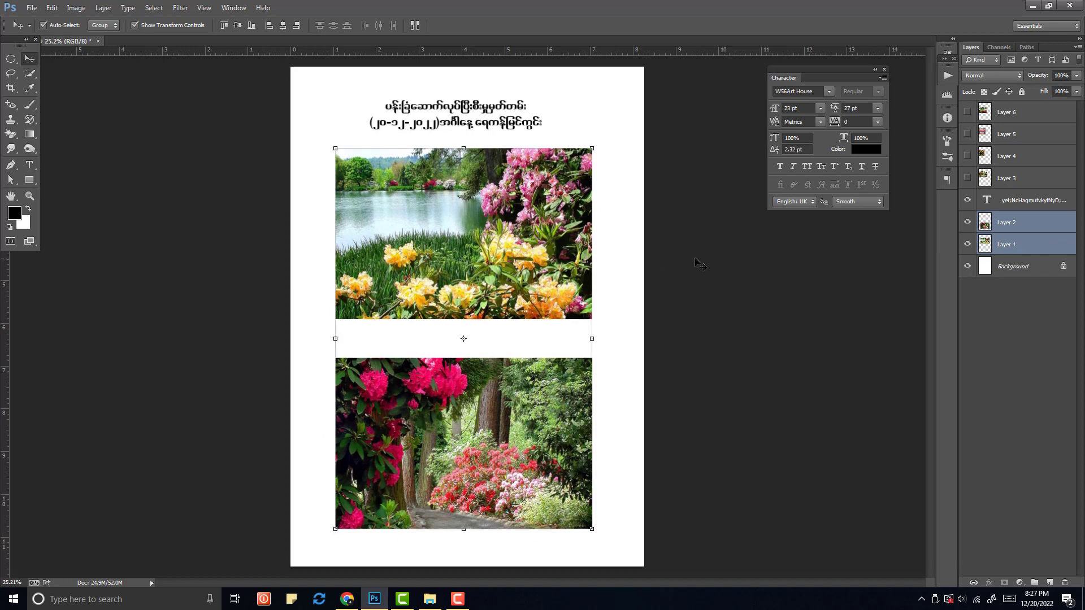
click(696, 262)
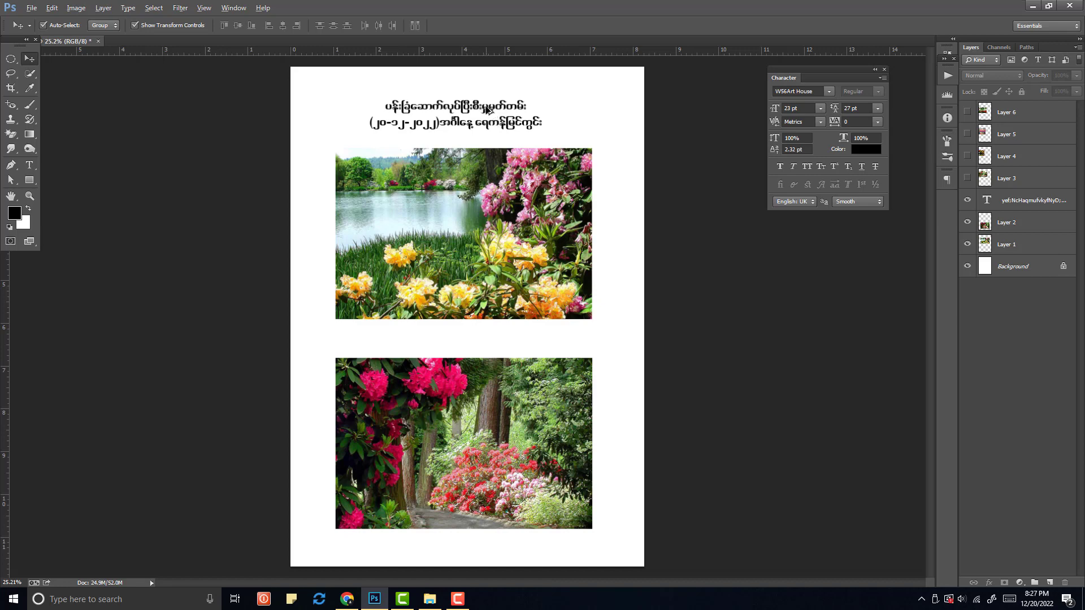
Duplicate the caption into the gap between the two photos and replace the copy's text with "ပန်းခြံအတွင်းမြင်ကွင်း"
drag(486, 109, 490, 335)
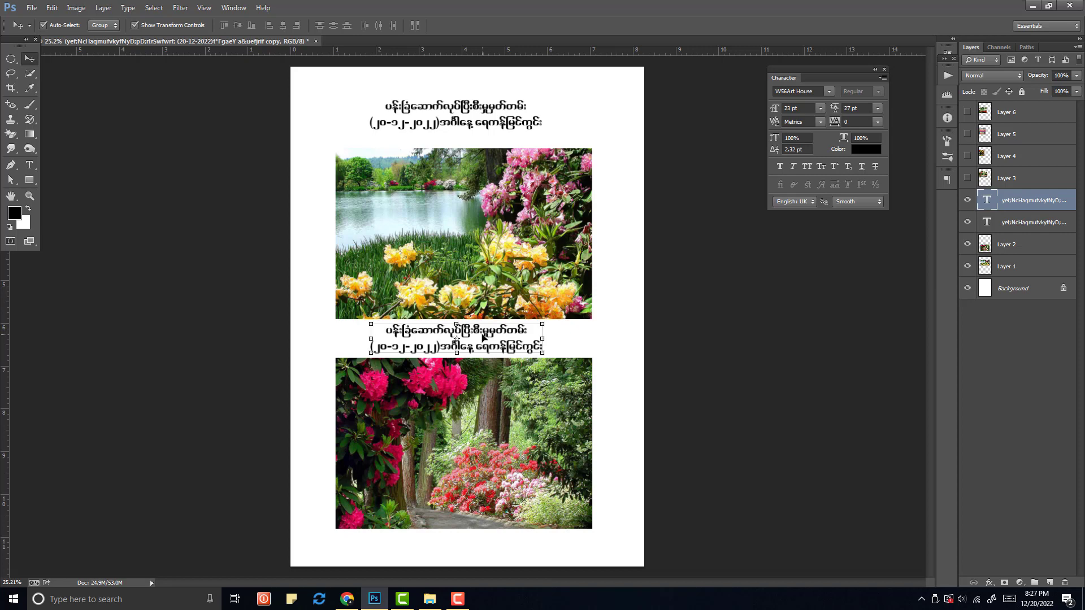
key(t)
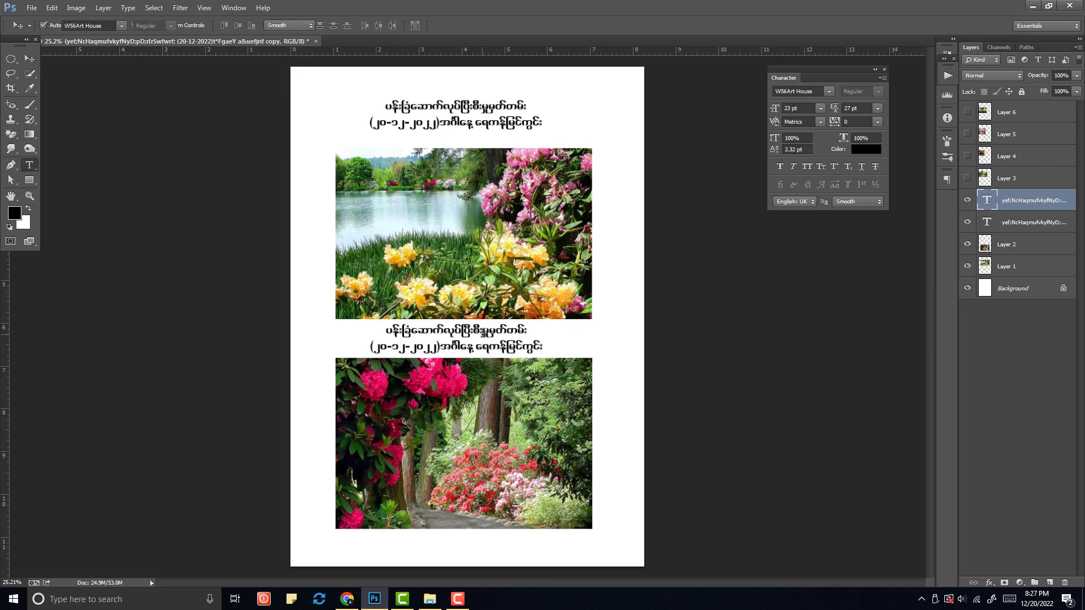
click(525, 331)
drag(526, 331, 371, 329)
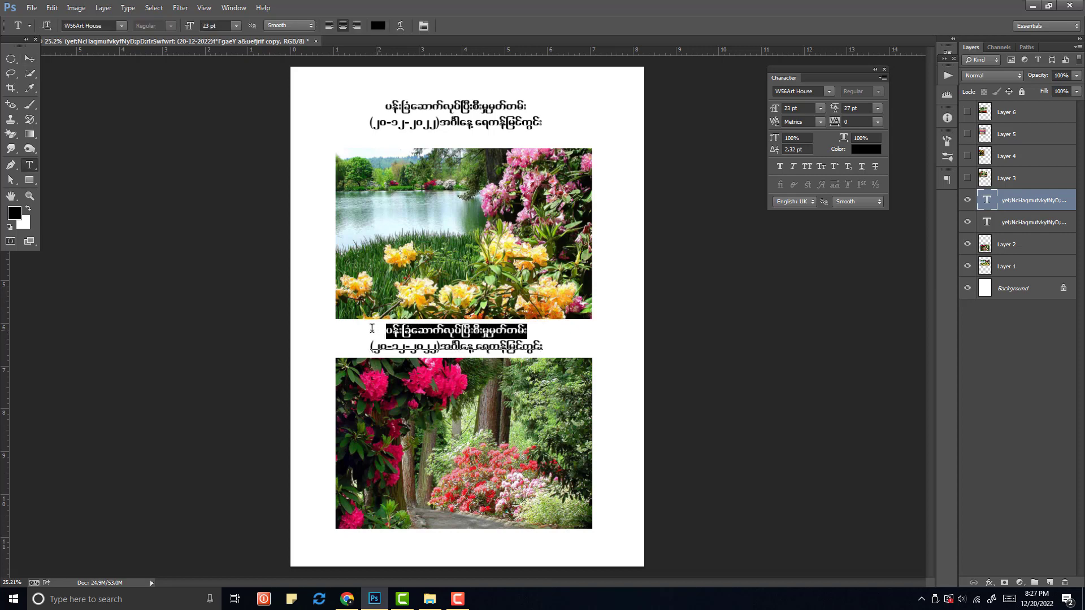
key(BackSpace)
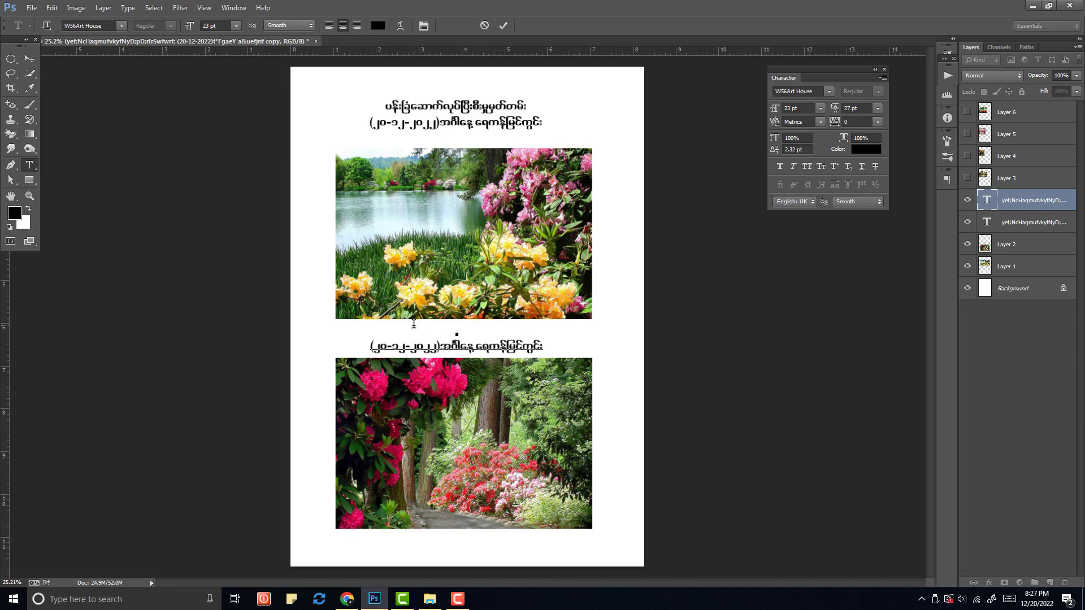
key(Delete)
key(ctrl+a)
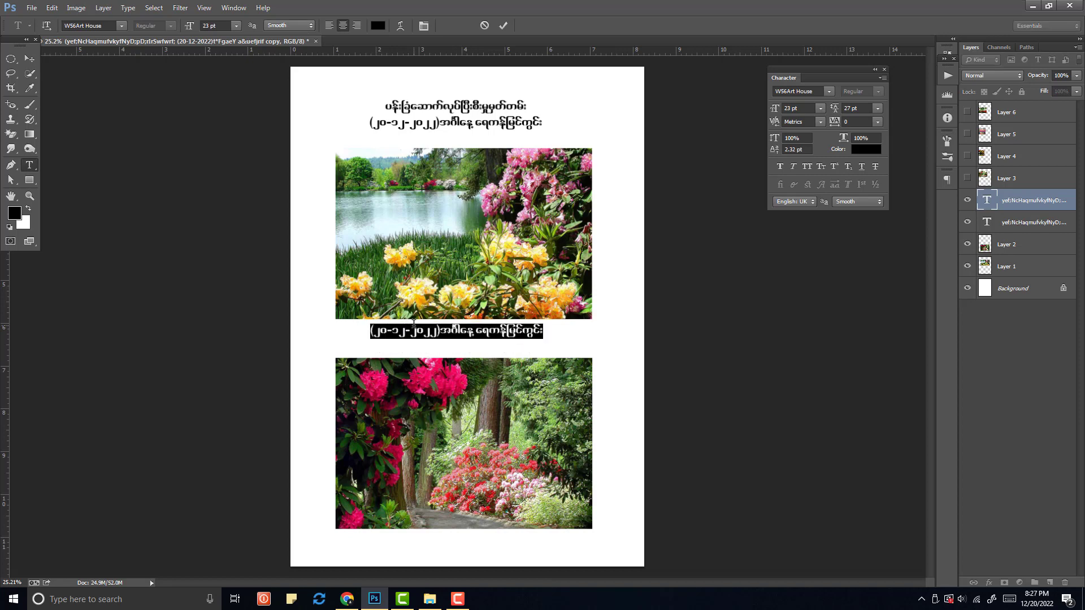
text(yef;NcHtw)
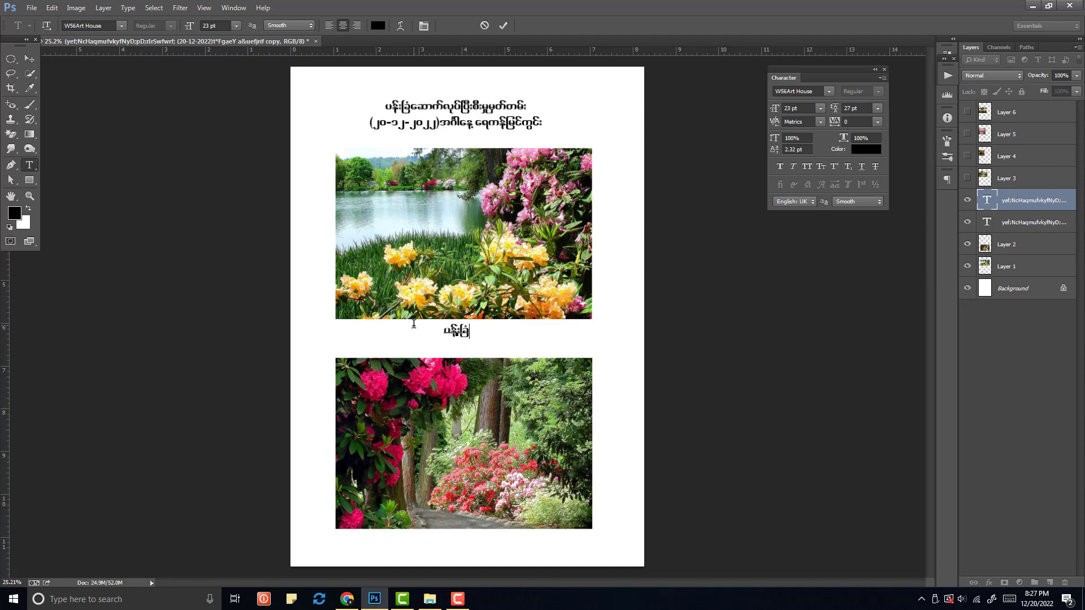
text(Gif;jrifuGif;)
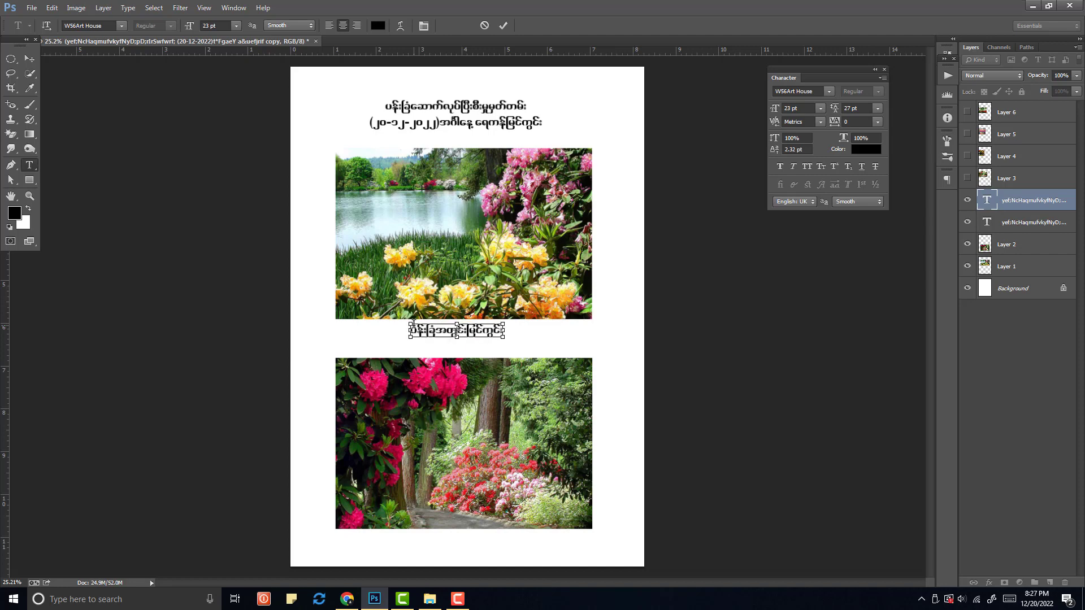
key(ctrl+Return)
Nudge the new single-line caption down until it sits midway between the two garden photos
key(v)
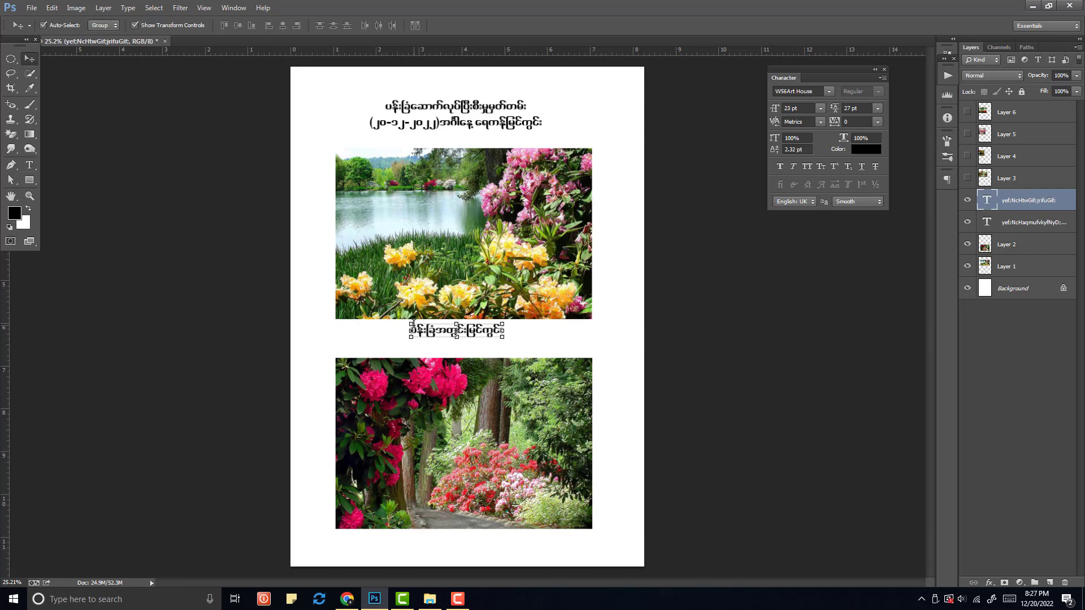
key(Down)
key(Down)
key(Down)
key(Down)
key(Down)
key(Down)
key(Down)
key(Down)
key(Down)
key(Down)
key(Down)
key(Down)
key(Down)
key(Down)
key(Down)
key(Down)
key(Down)
key(Down)
key(Down)
key(Down)
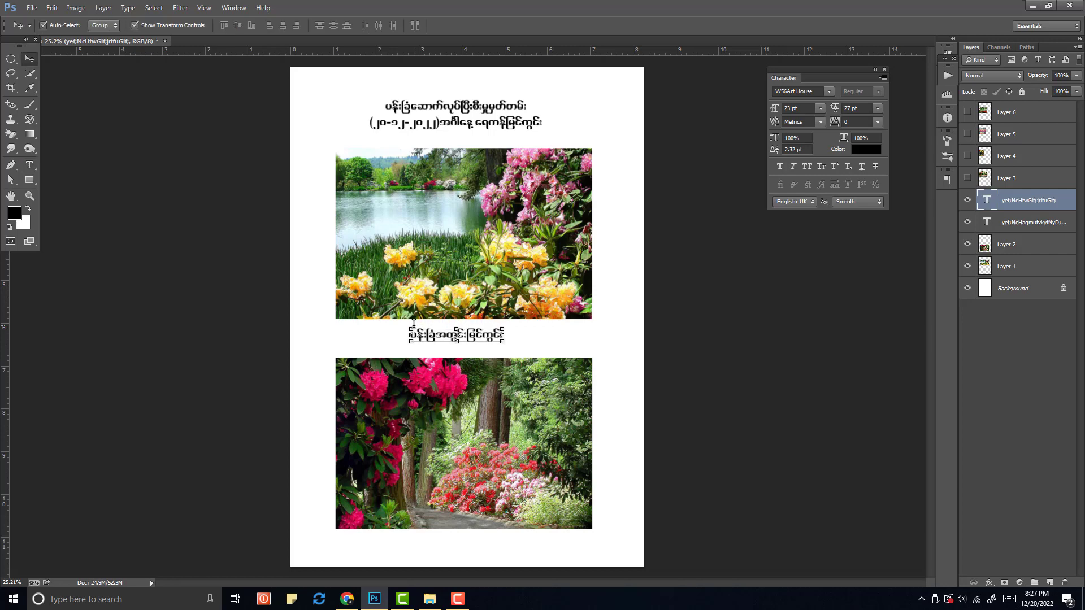
key(Down)
key(Down)
key(Down)
key(Down)
key(Down)
key(Down)
key(Down)
key(Down)
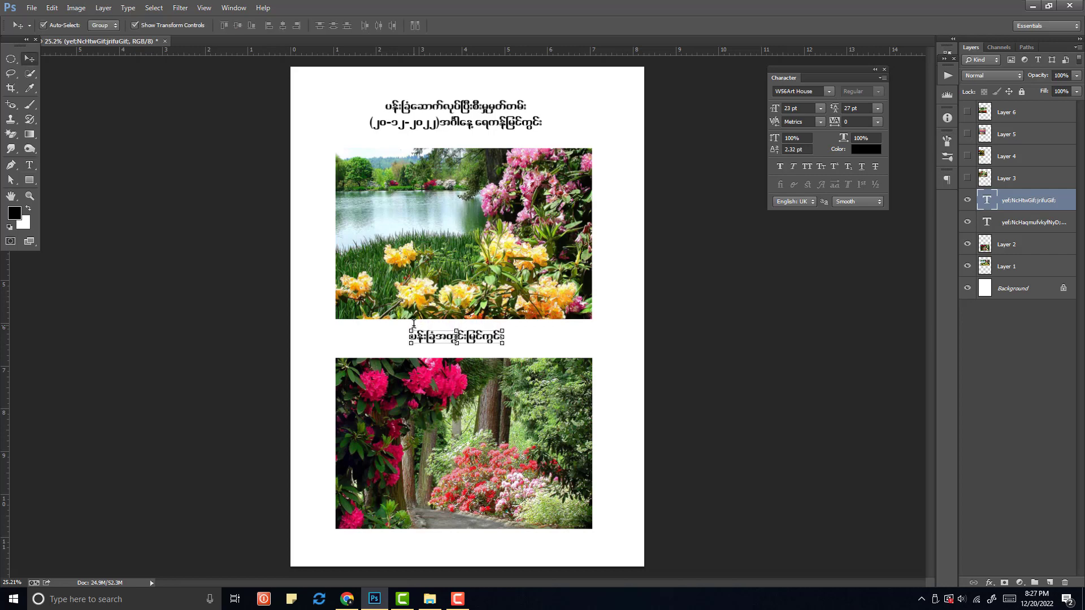
Brighten the upper lake photo with Levels, setting the midtone input to 1.40 and the black input to 11
click(470, 250)
key(ctrl+minus)
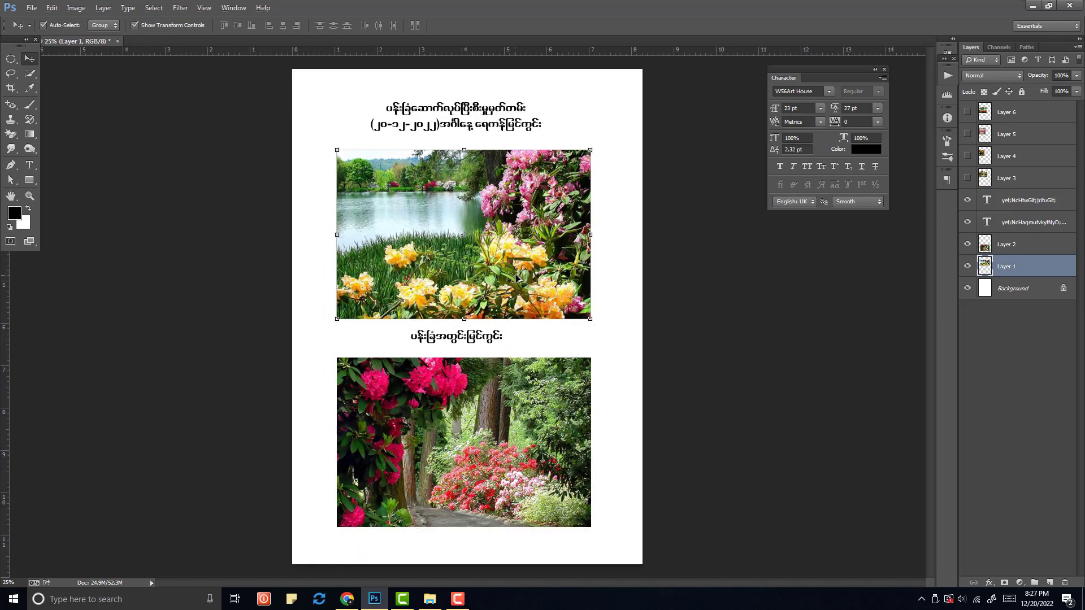
key(alt)
key(ctrl+l)
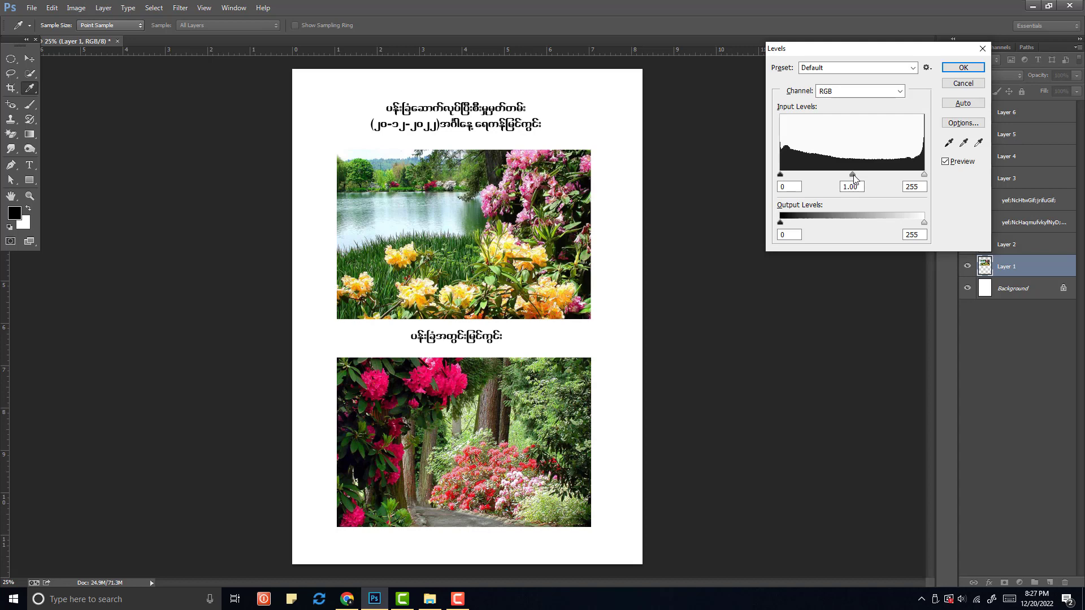
drag(853, 176, 786, 176)
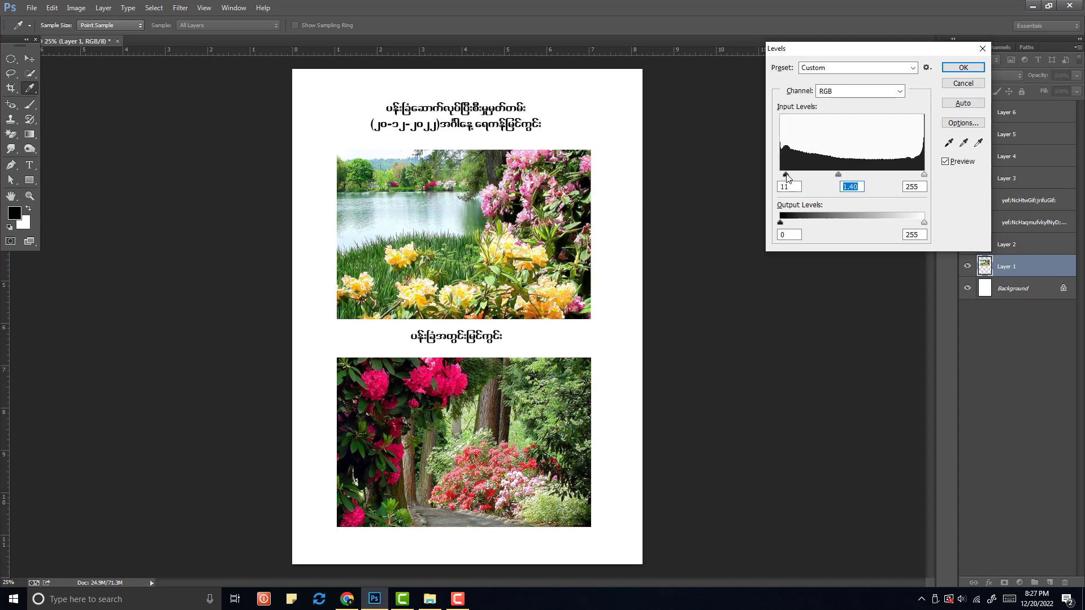
click(963, 67)
Brighten the lower forest path photo with Levels, setting the midtone input to 1.35 and the black input to 1
click(518, 388)
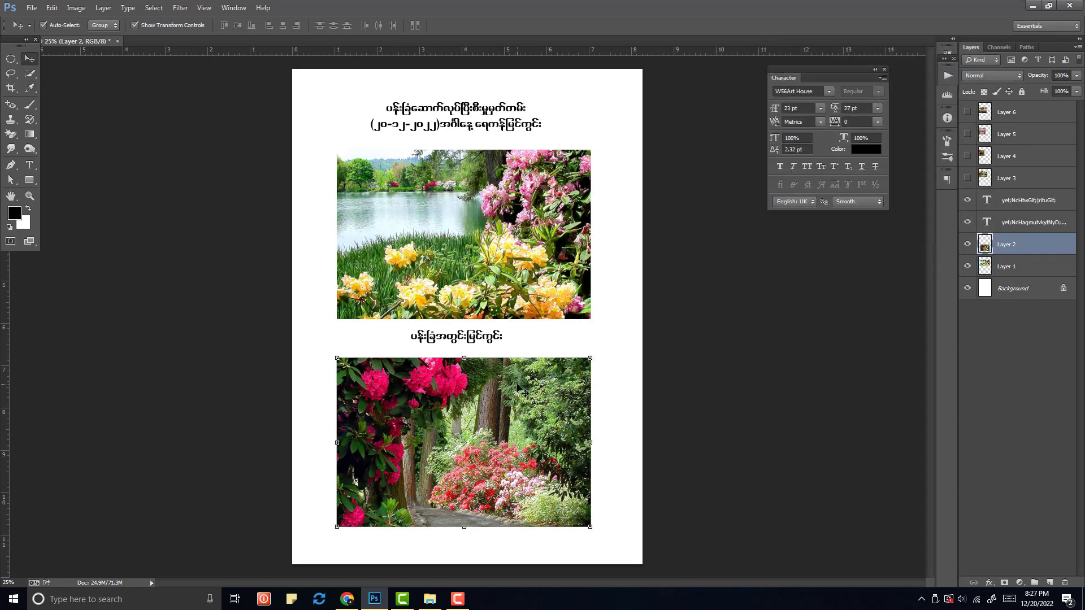
key(ctrl+l)
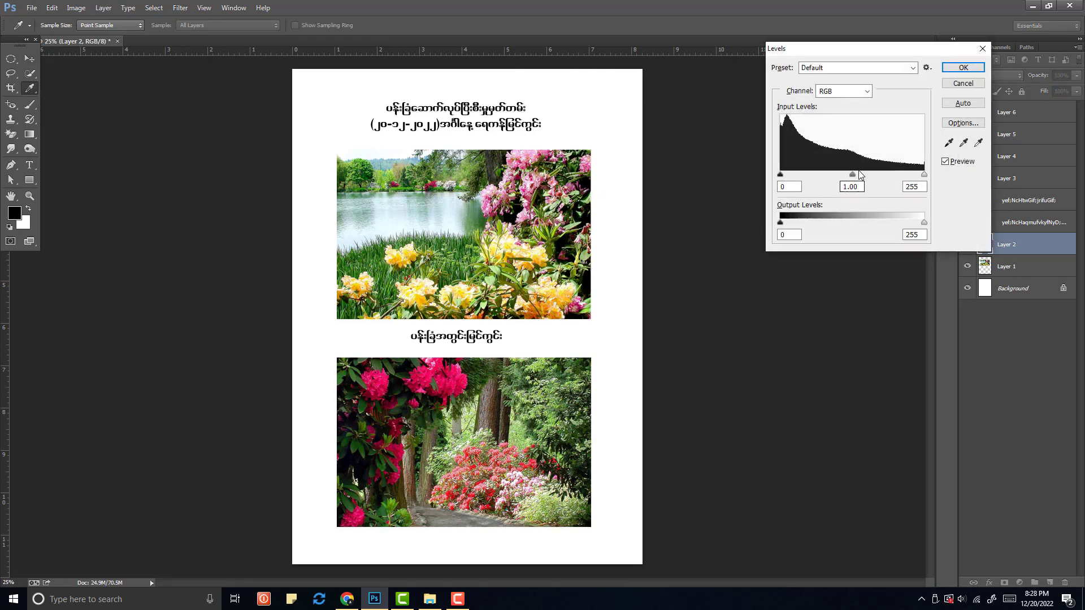
drag(853, 176, 781, 178)
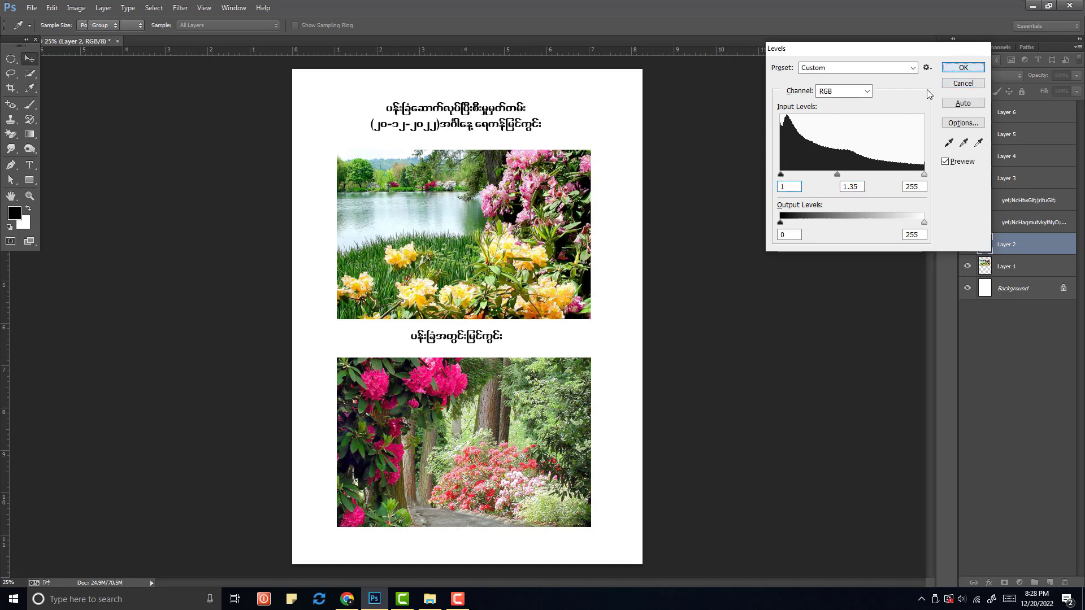
click(963, 68)
scroll(683, 279, down, 2)
scroll(649, 293, up, 2)
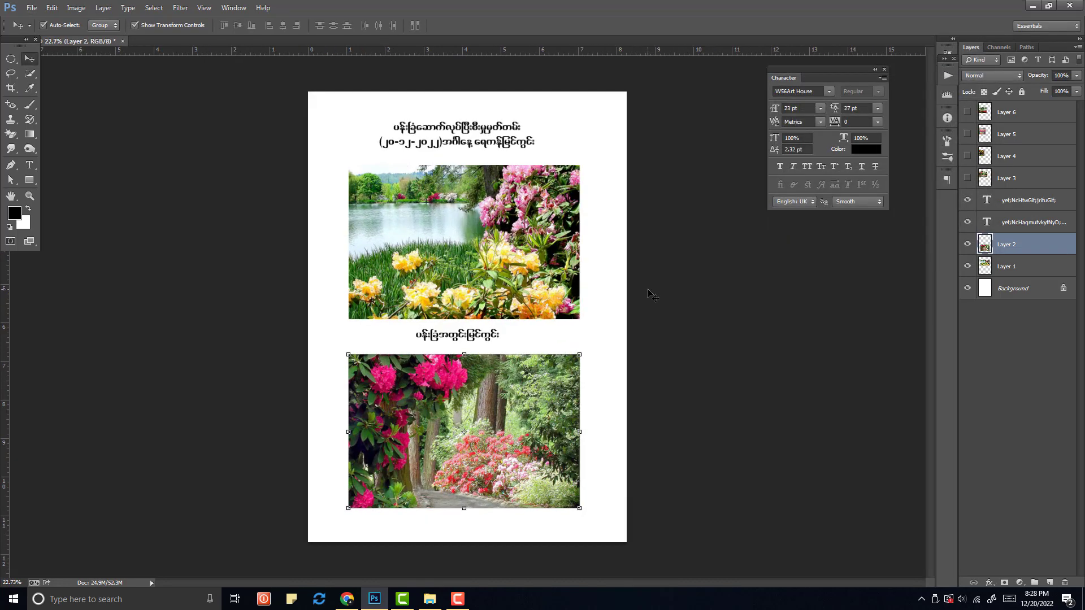
scroll(652, 294, up, 1)
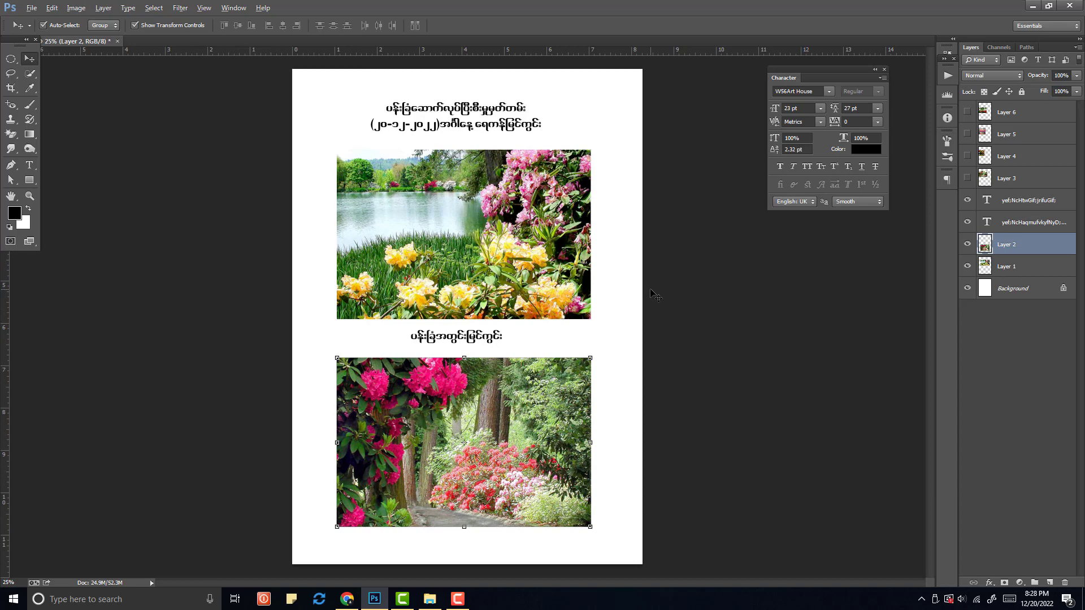
scroll(654, 292, up, 1)
scroll(653, 292, down, 2)
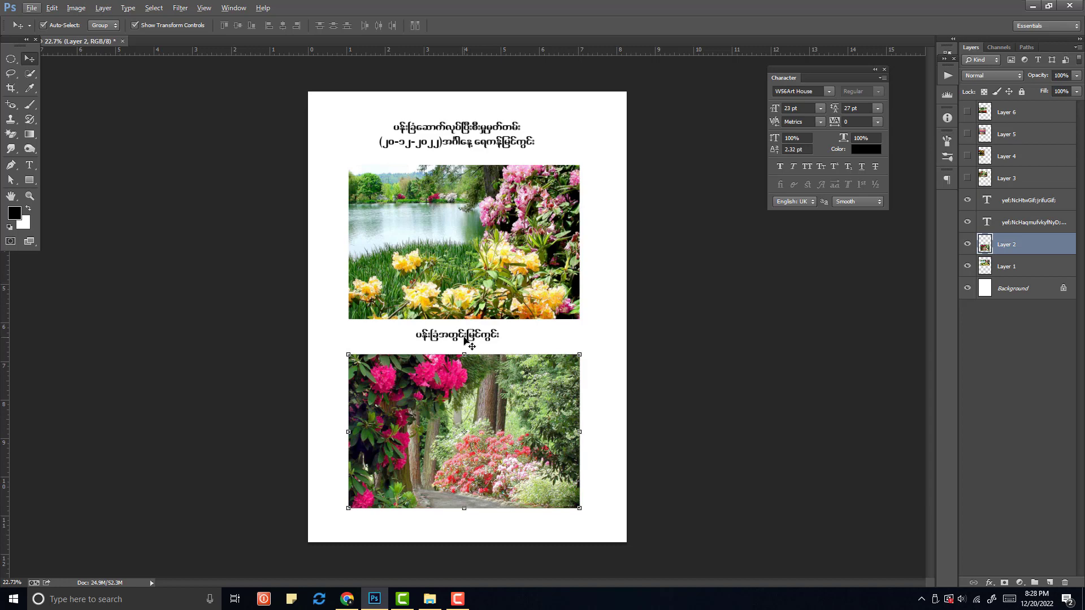
click(520, 246)
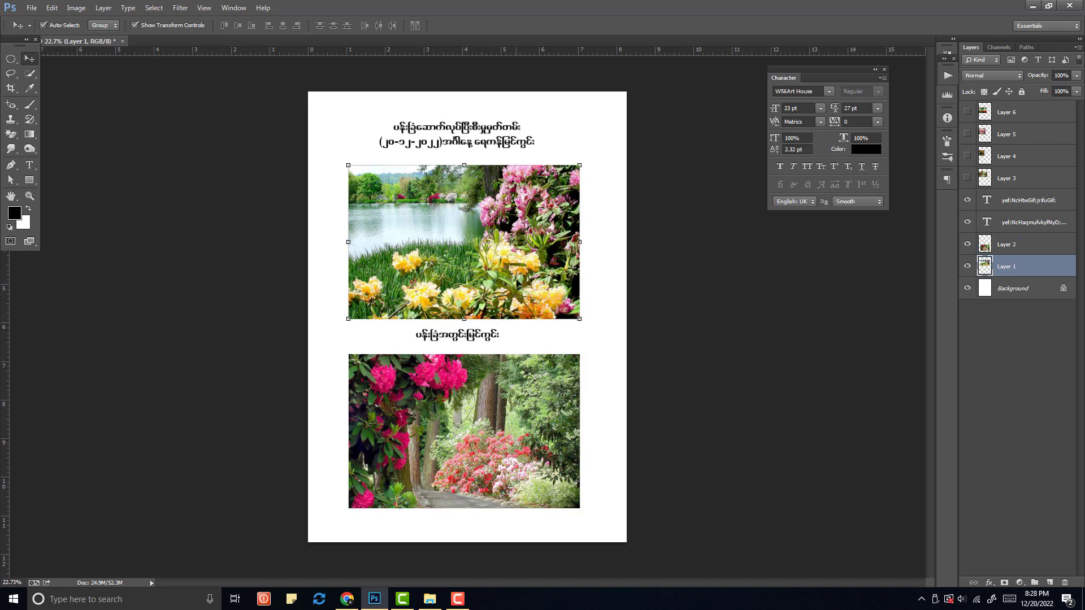
click(531, 398)
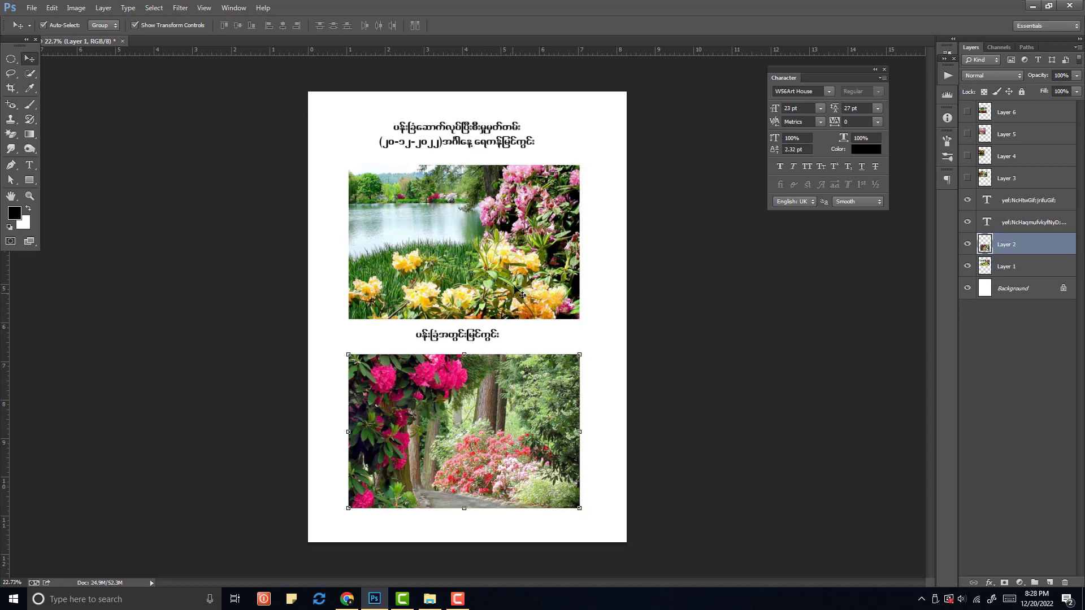
click(520, 293)
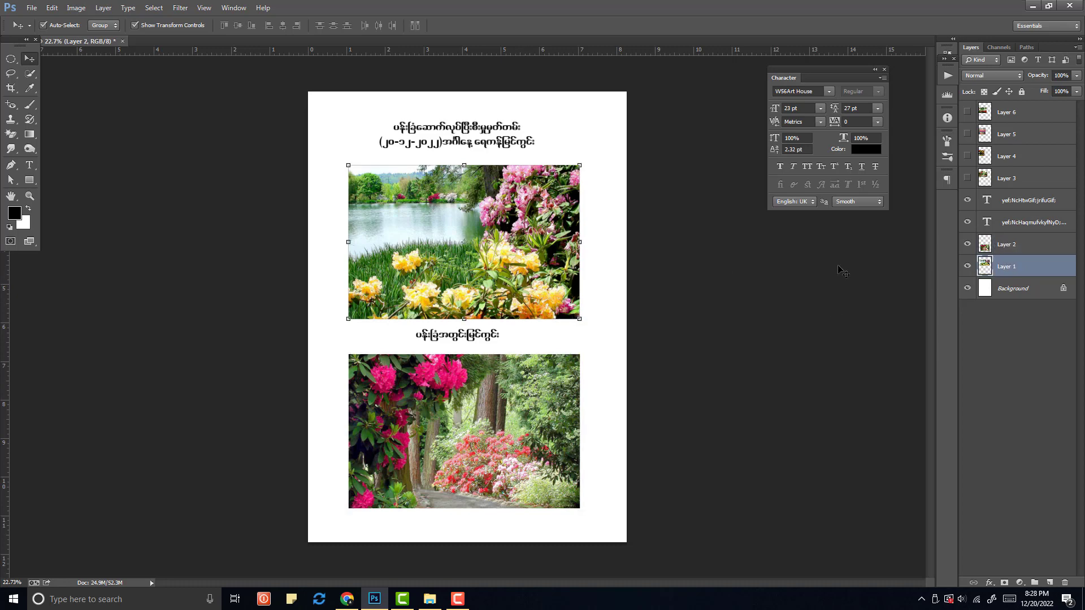
click(489, 397)
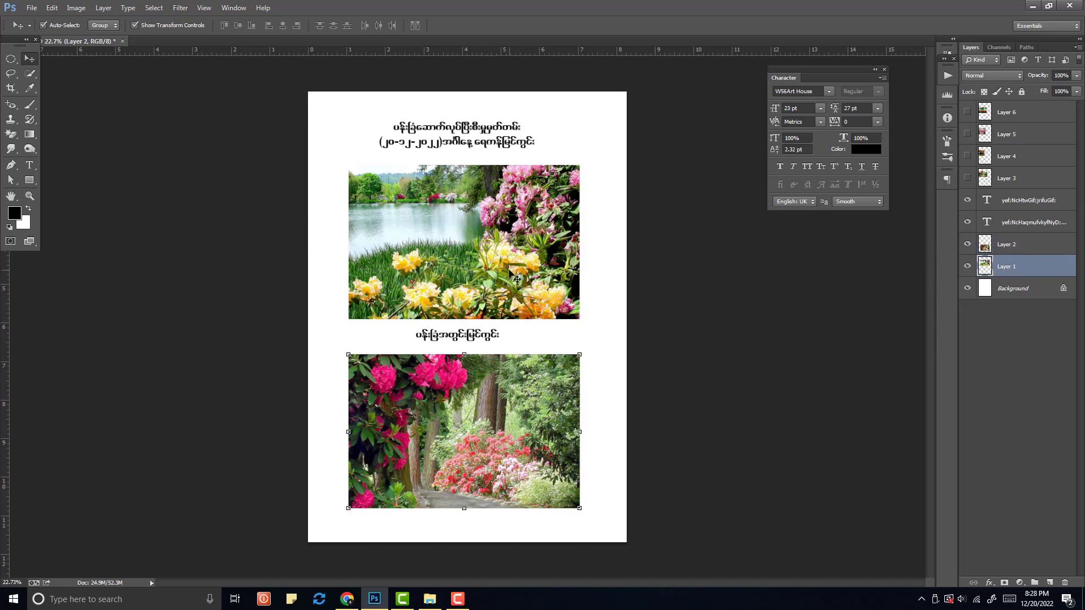
click(509, 272)
click(513, 397)
click(515, 279)
click(515, 407)
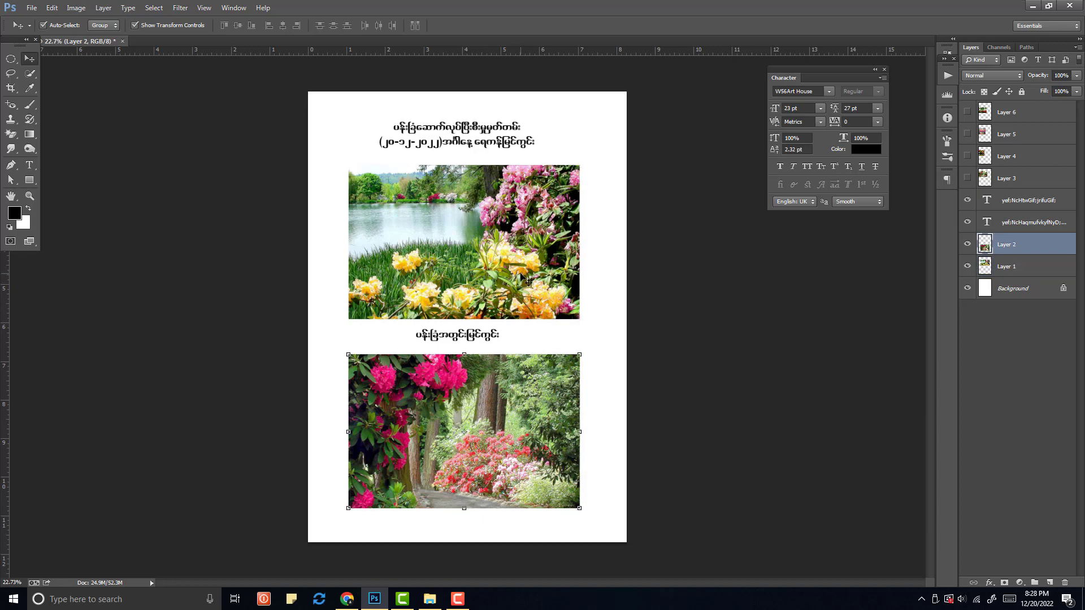
click(522, 279)
click(519, 403)
click(511, 286)
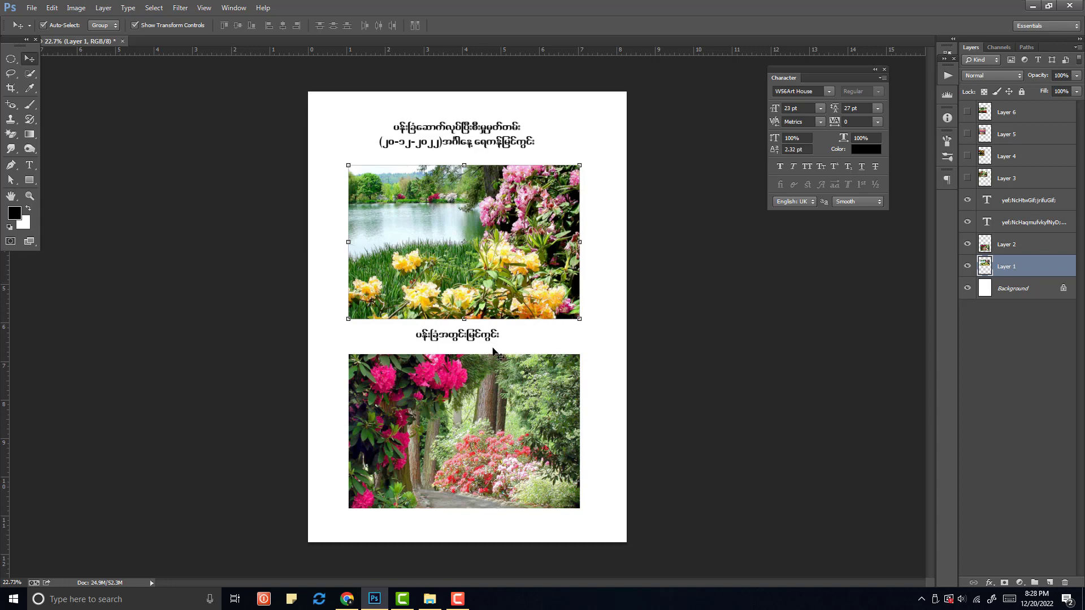
click(498, 372)
click(495, 296)
click(507, 292)
click(233, 8)
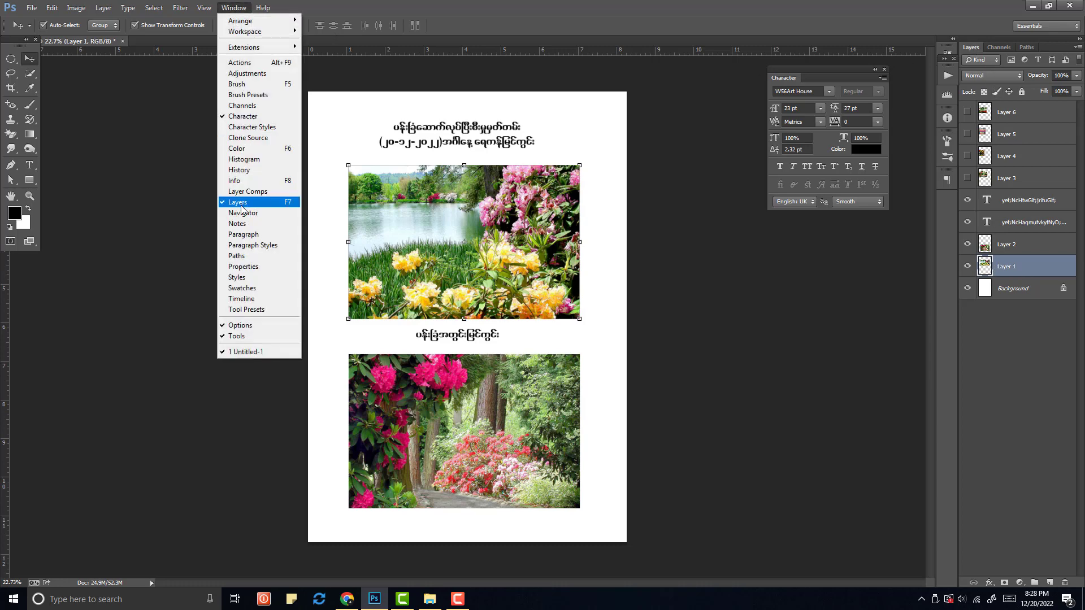
click(523, 19)
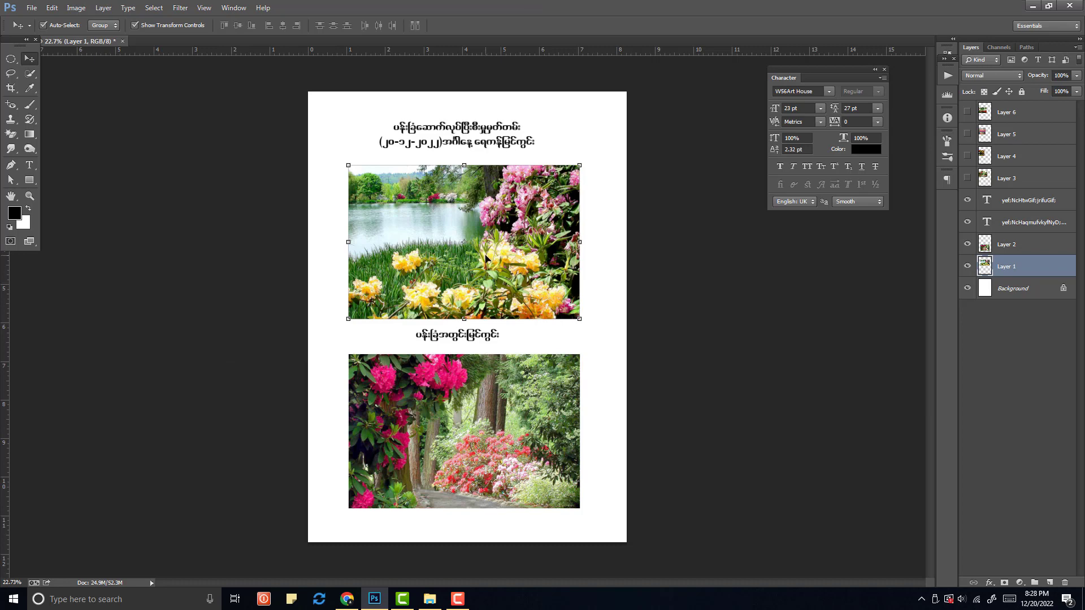
click(485, 416)
click(505, 300)
click(503, 414)
click(506, 282)
click(496, 417)
click(500, 291)
click(494, 390)
click(541, 258)
click(966, 223)
click(967, 224)
click(966, 223)
Select the two photo layers, Layer 1 and Layer 2, together and put them in one group
click(1020, 244)
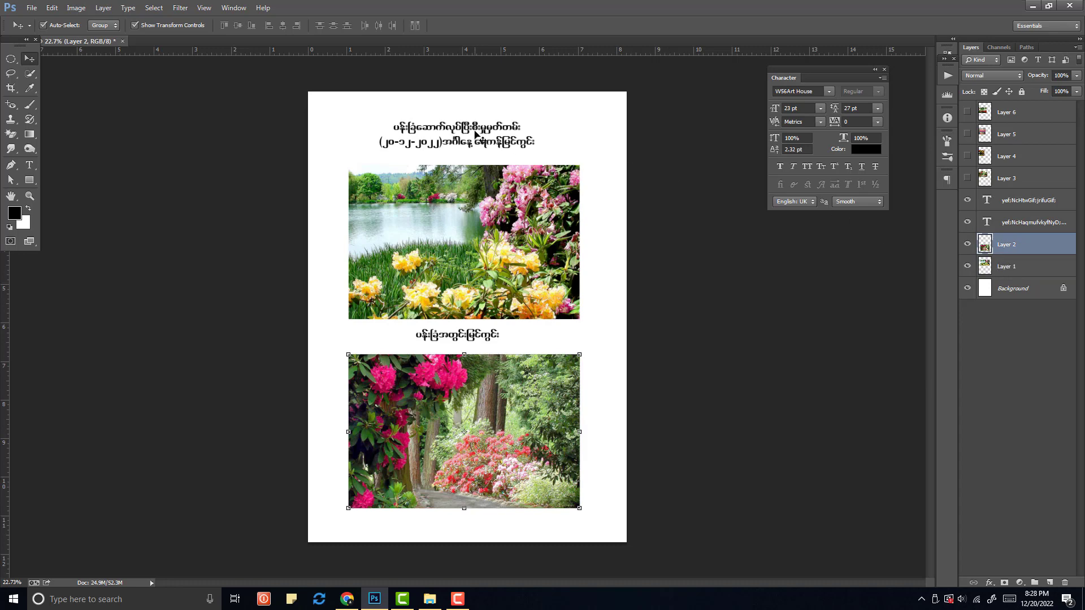
shift+click(1023, 265)
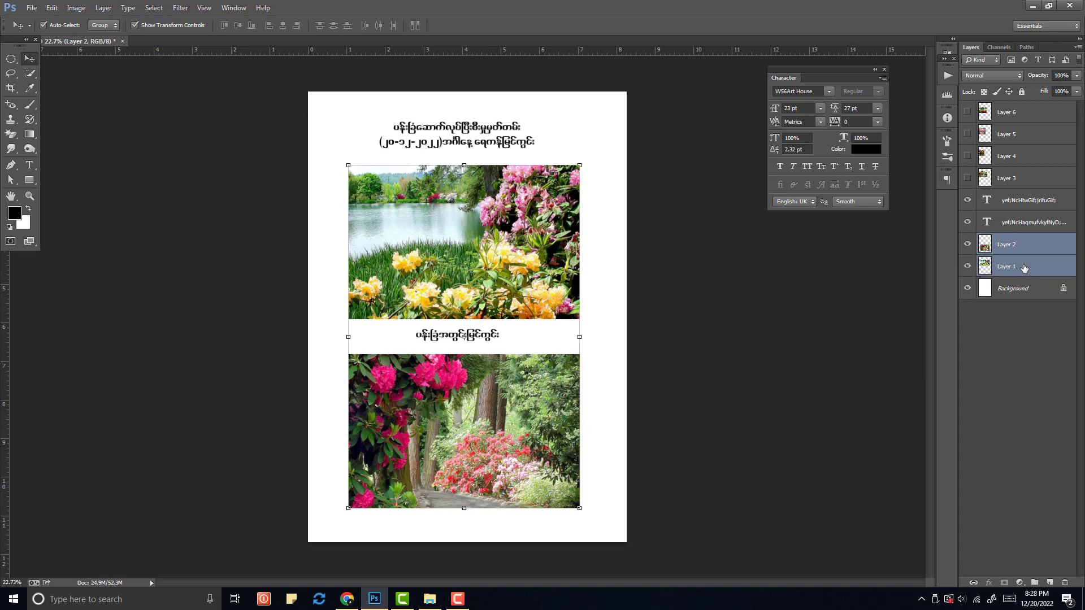
click(1015, 250)
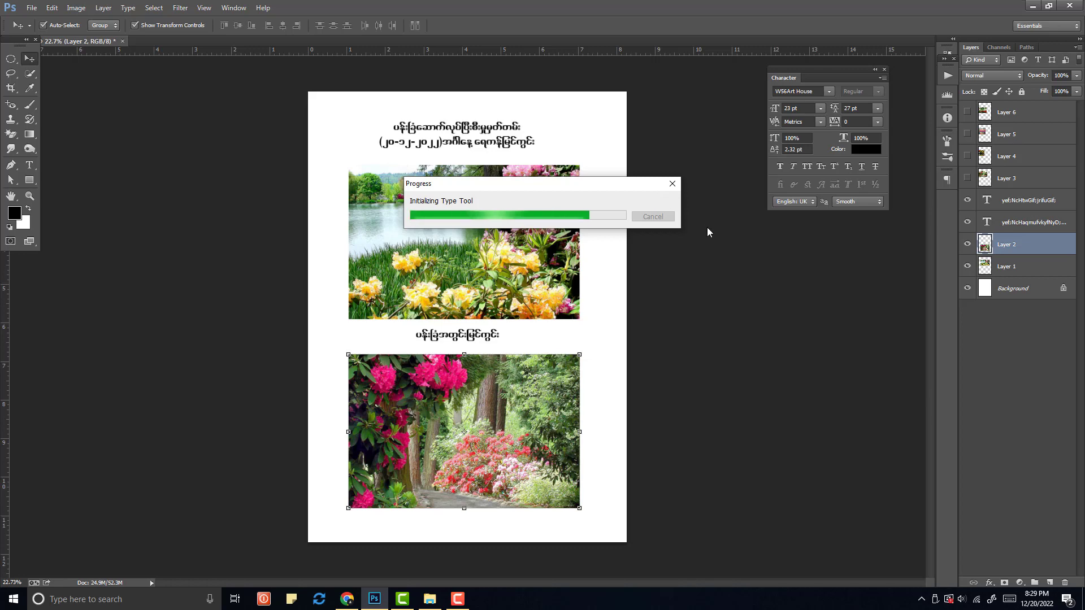
click(1017, 268)
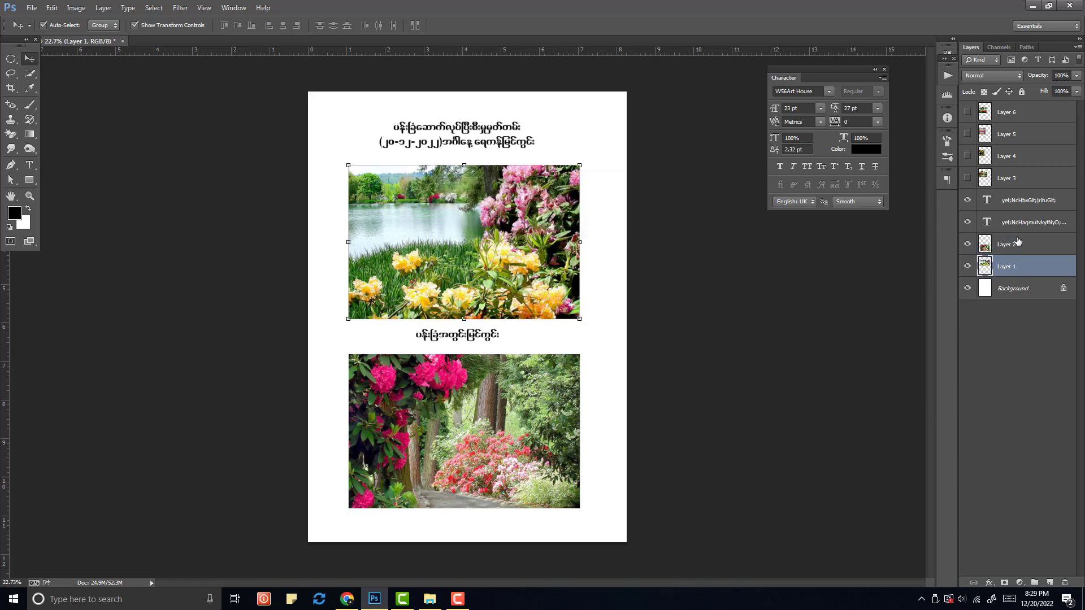
shift+click(1026, 249)
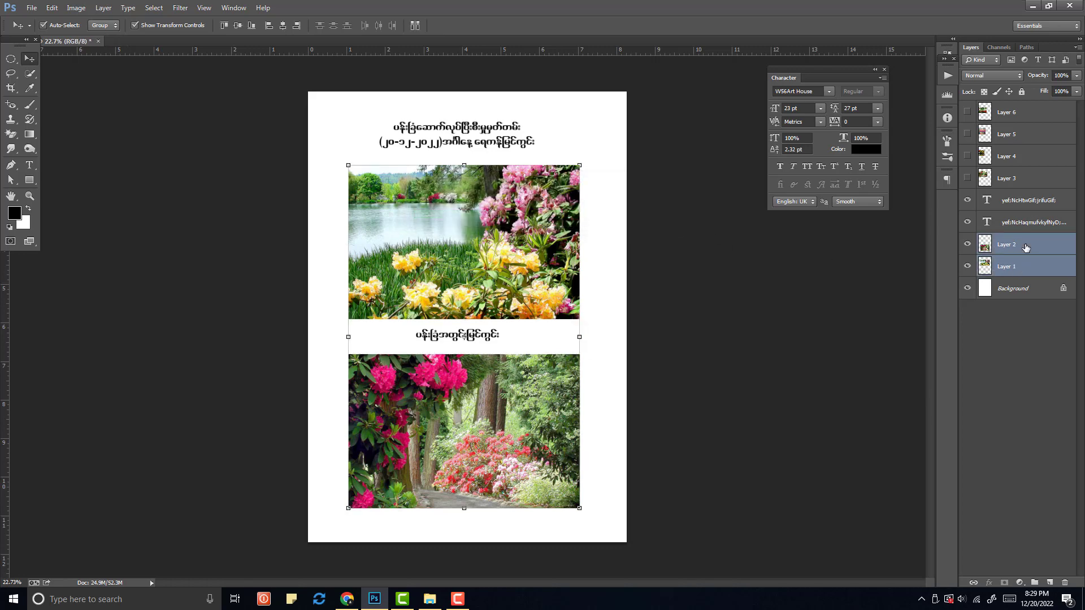
key(ctrl+g)
Hide the group with the first two photos and show the photos on Layer 3 and Layer 4
click(967, 241)
click(967, 241)
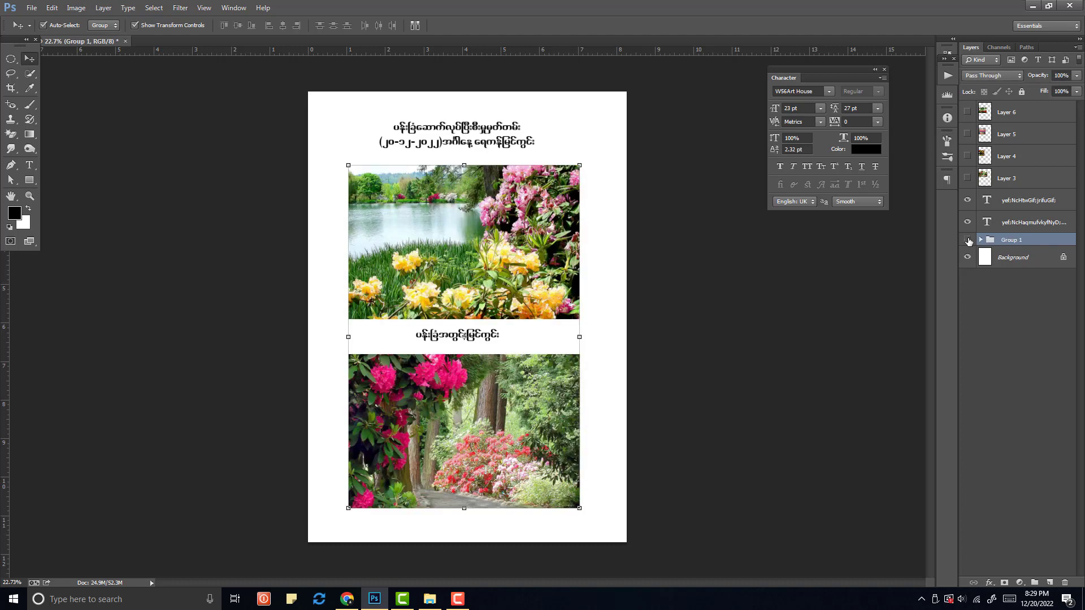
click(968, 241)
click(968, 241)
click(968, 241)
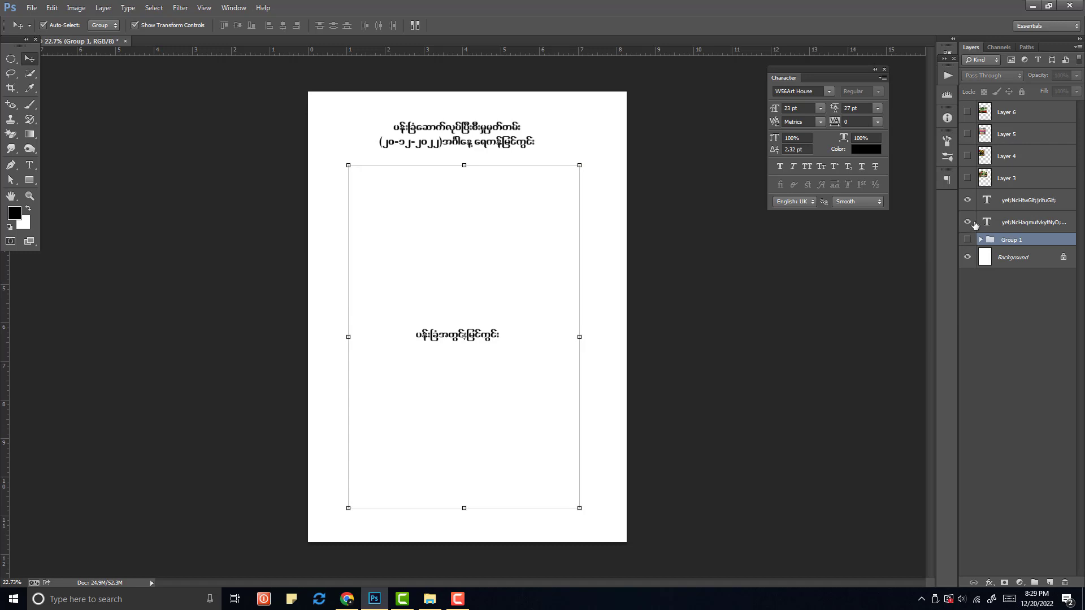
click(1005, 163)
drag(967, 172, 967, 156)
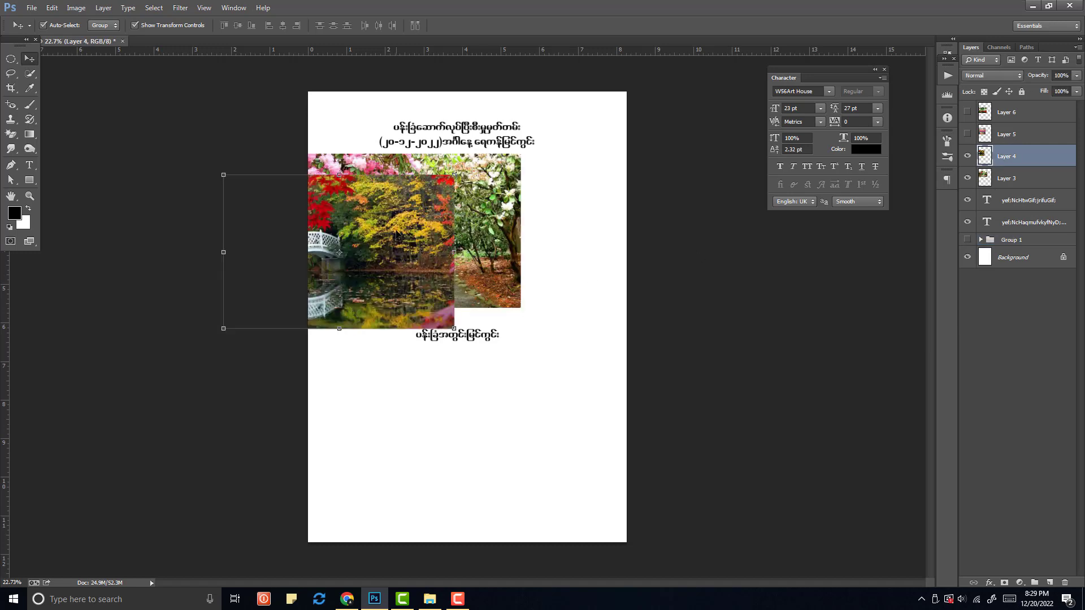
Place the Layer 3 path photo under the heading and the Layer 4 white bridge photo under the lower caption; group and hide them
drag(397, 233, 511, 408)
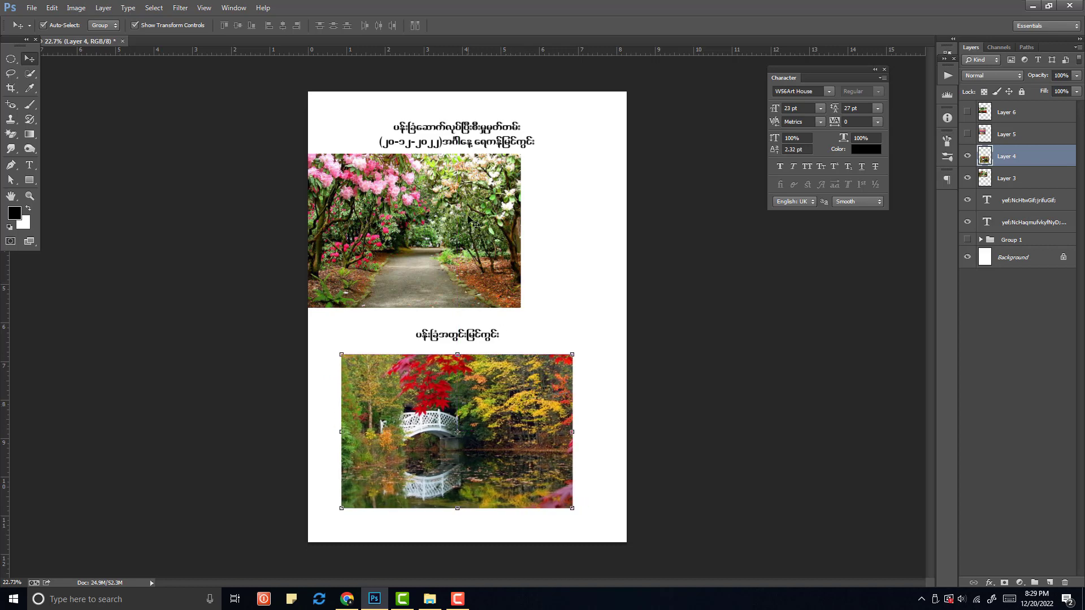
mouse_move(468, 218)
mouse_down()
mouse_move(461, 227)
mouse_move(481, 228)
mouse_move(481, 212)
mouse_move(481, 227)
mouse_up()
shift+click(1007, 160)
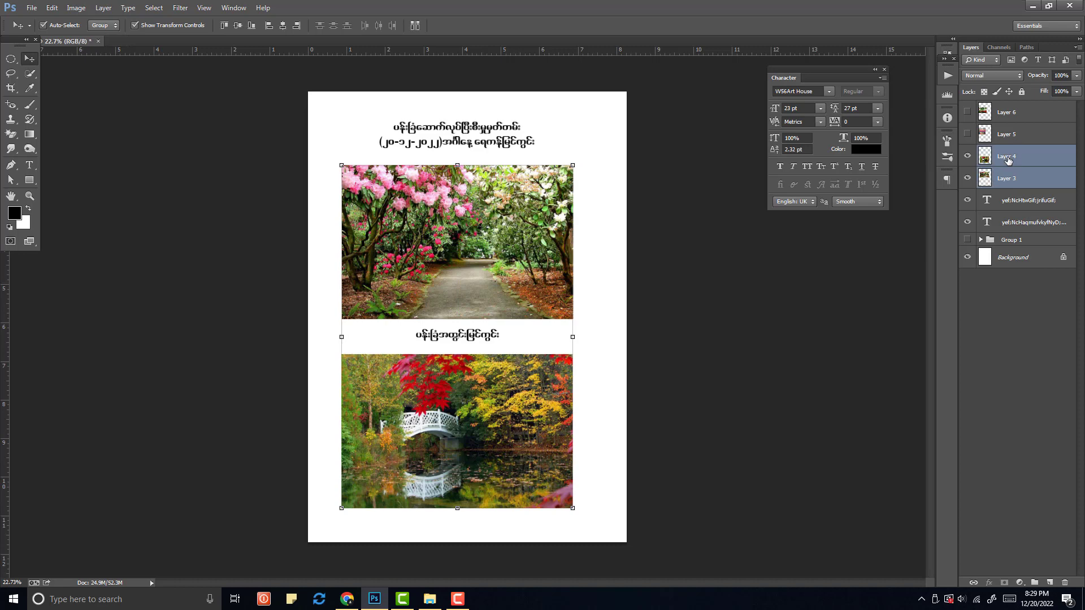
key(ctrl+g)
click(967, 152)
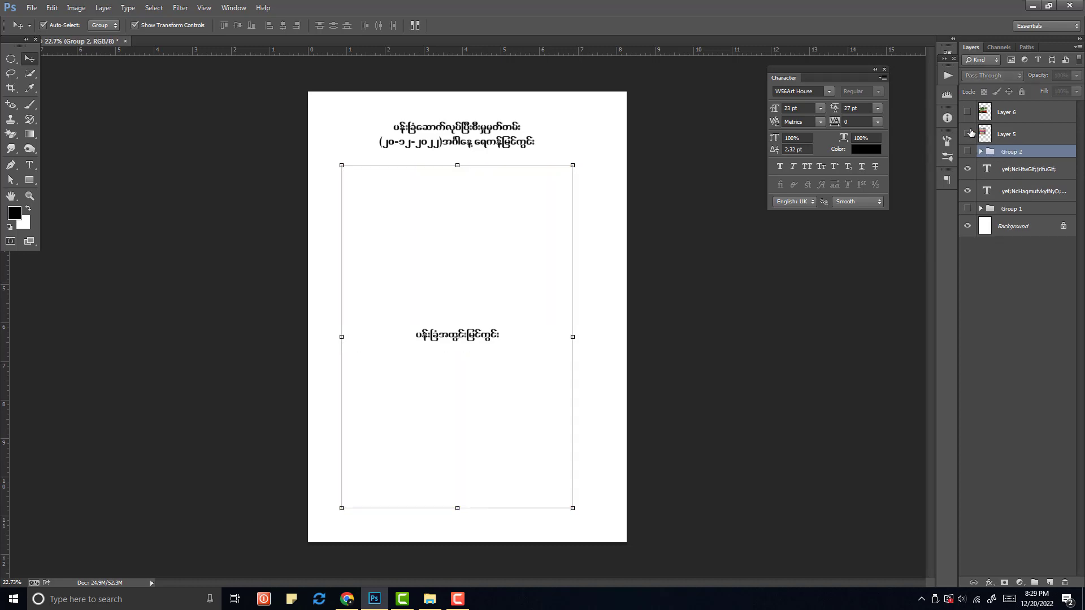
Show Layers 5 and 6, place the red bridge photo under the heading and the lake photo under the lower caption, and group them
click(968, 134)
drag(444, 237, 504, 210)
click(967, 112)
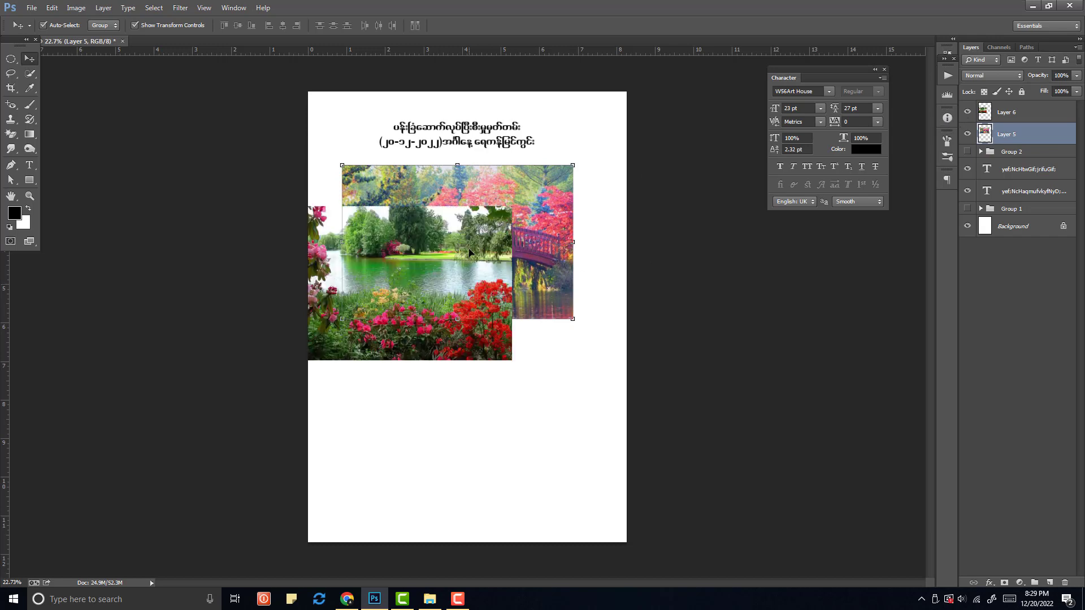
drag(474, 255, 509, 394)
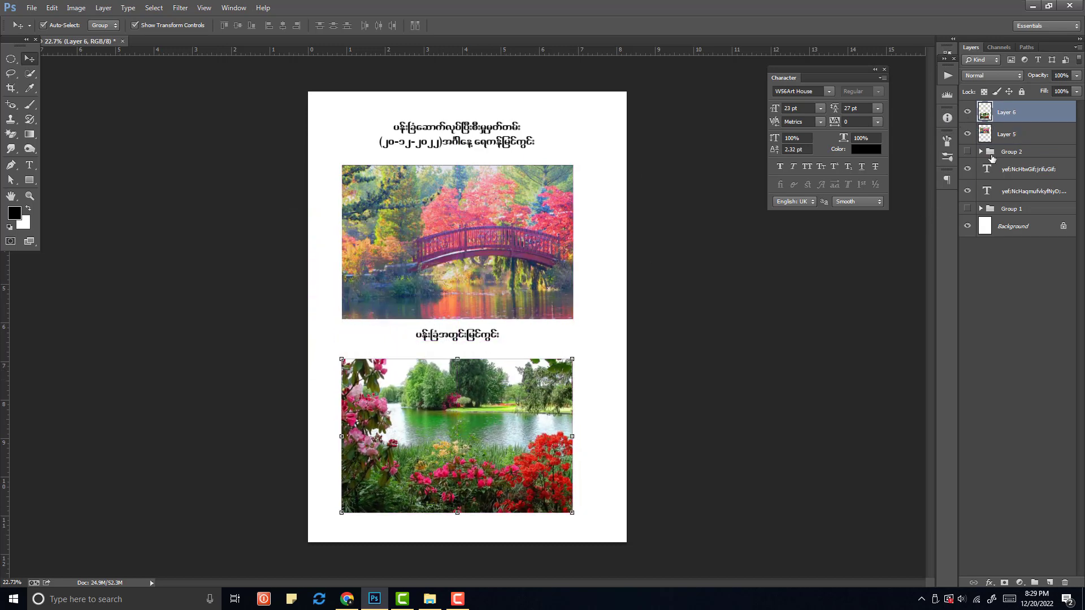
ctrl+click(1007, 135)
key(ctrl+g)
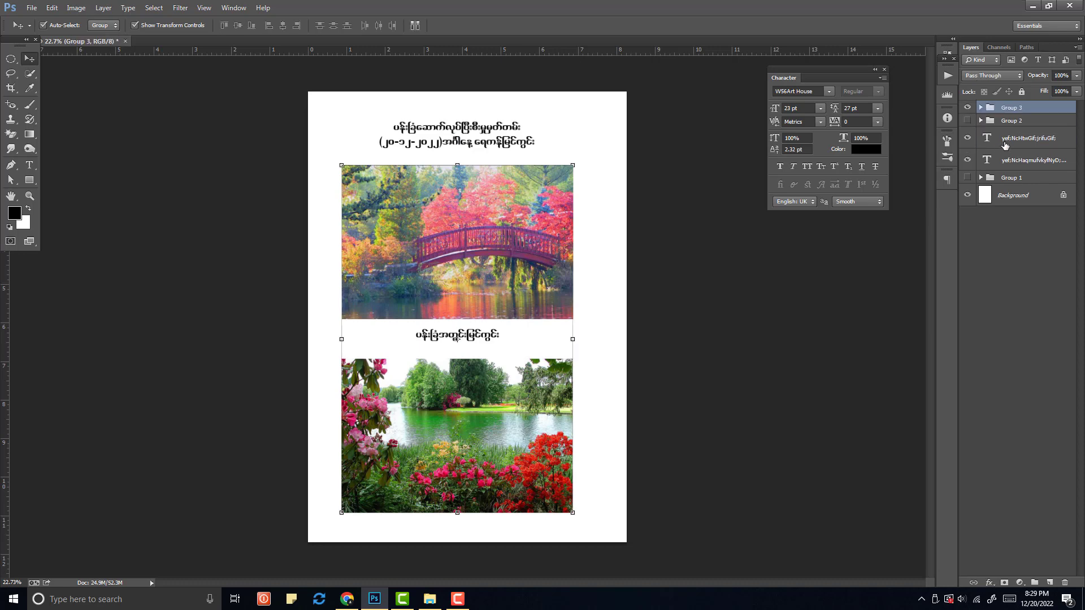
Select all three photo groups and both caption layers and nudge them together slightly to the right on the page
scroll(602, 261, down, 4)
scroll(603, 262, up, 2)
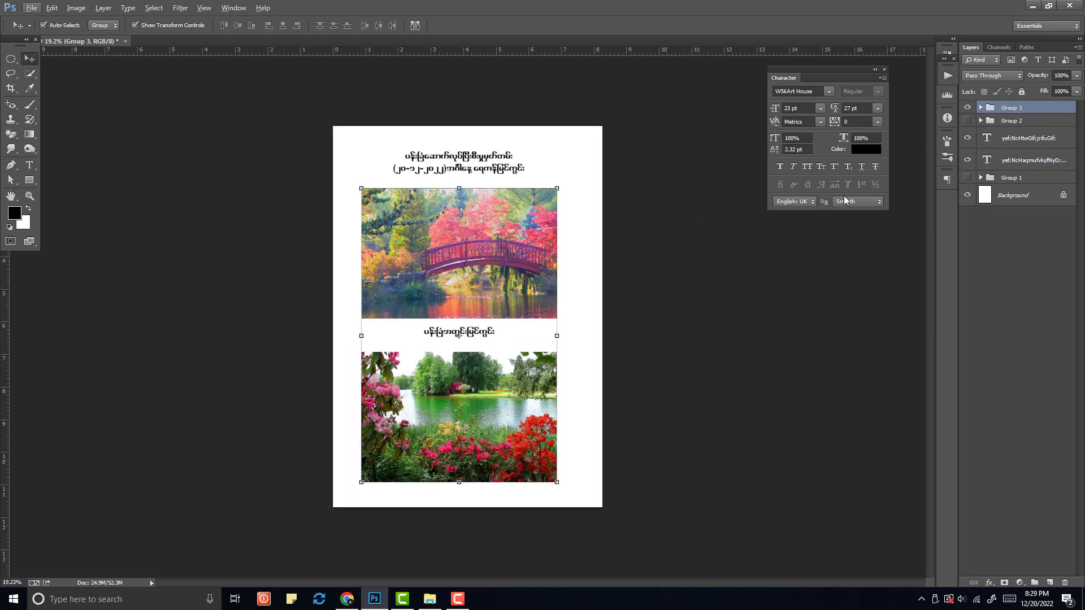
shift+click(1007, 179)
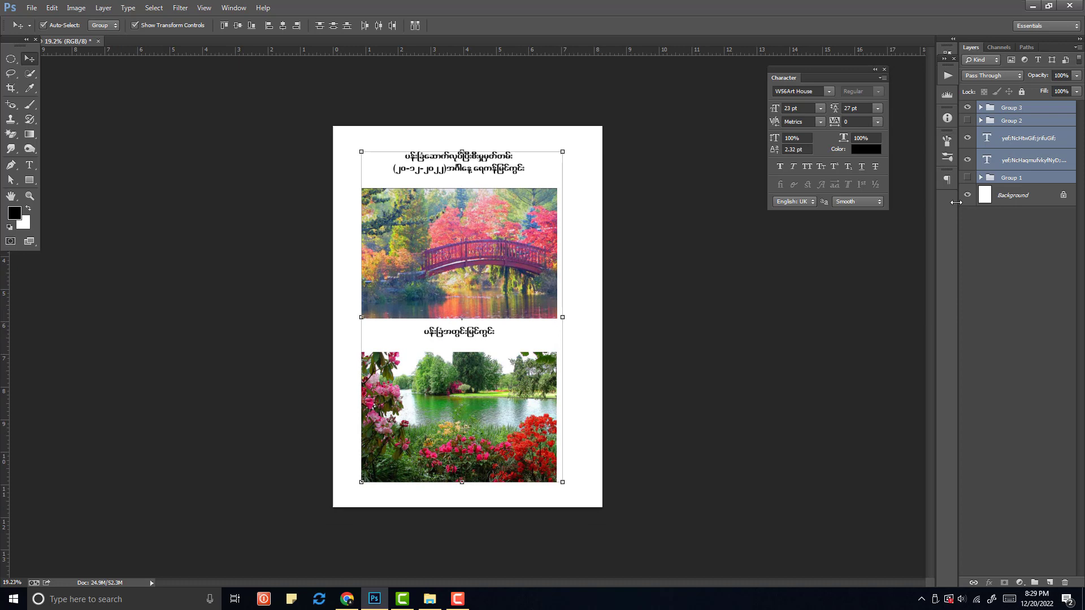
click(1029, 113)
shift+click(1009, 180)
key(shift+Right)
key(shift+Right)
key(shift+Right)
key(shift+Right)
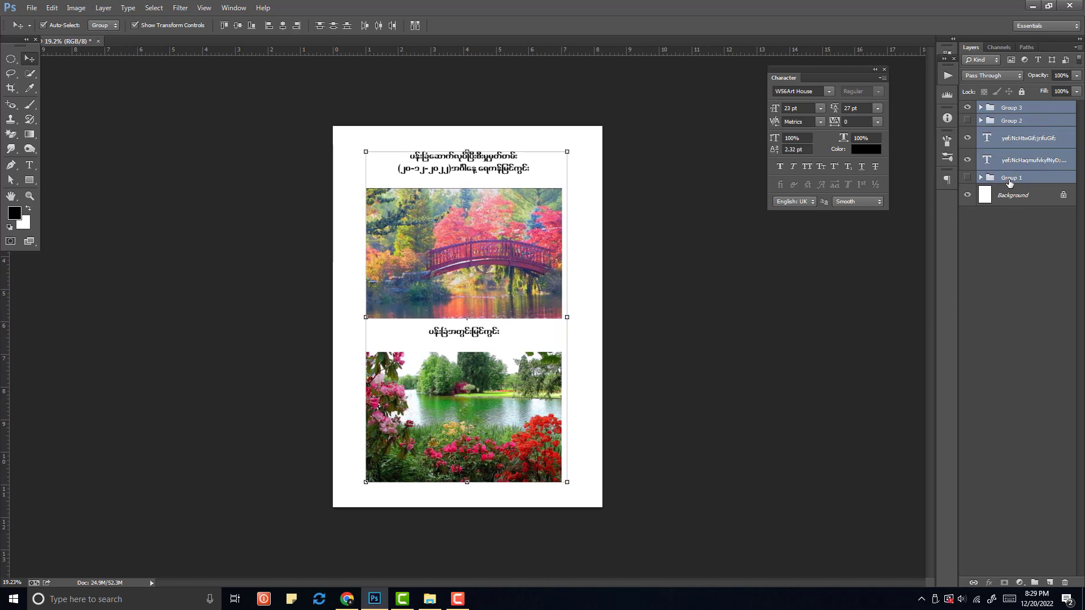
key(shift+Right)
key(shift+Right)
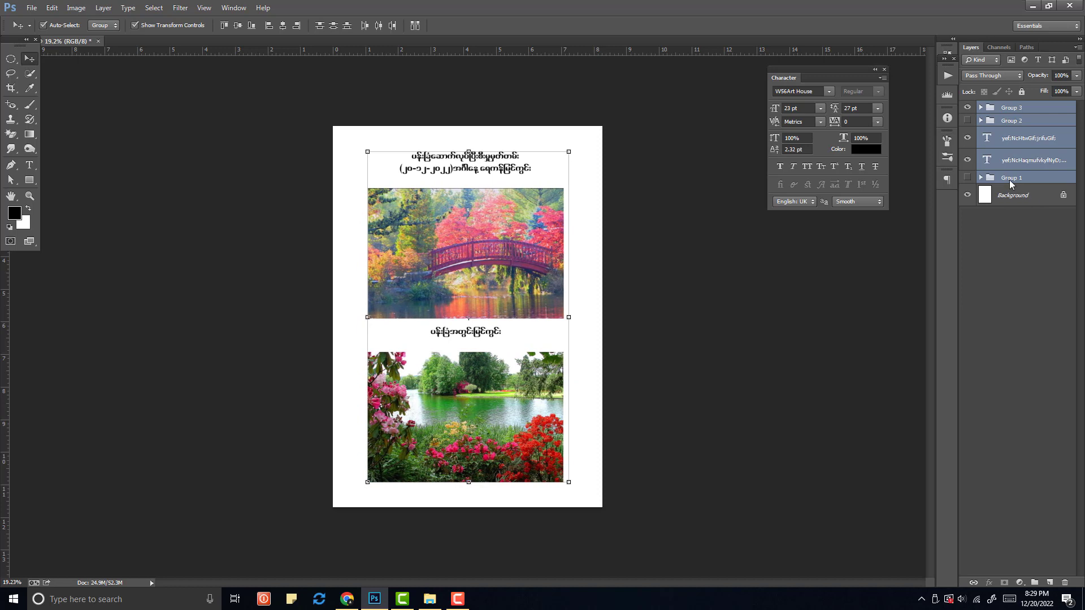
click(1013, 262)
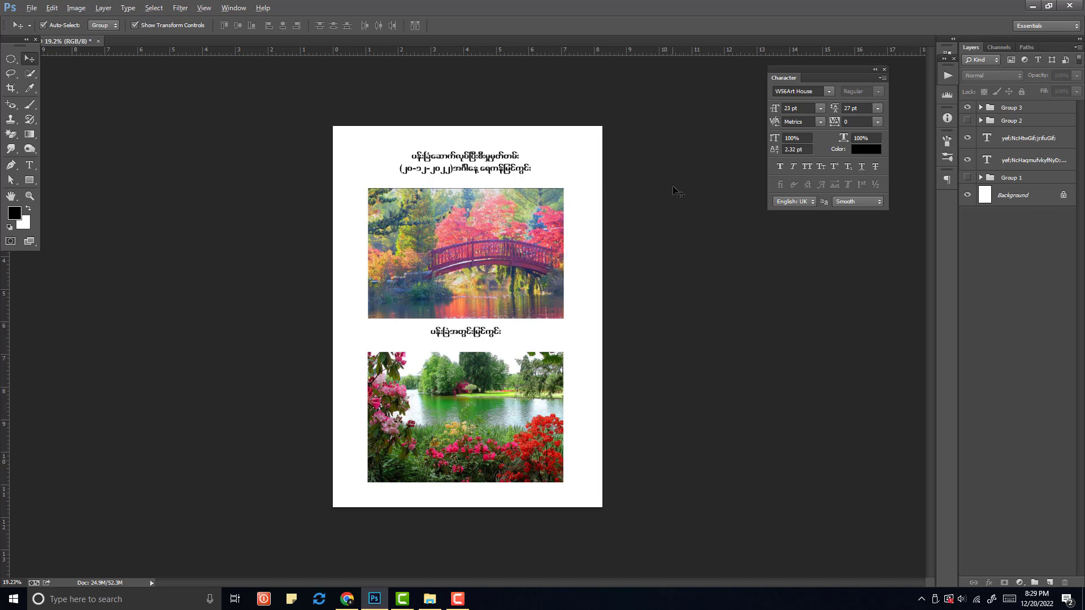
Hide Group 3, put the two caption text layers in one group, and move that group directly above the Background
scroll(673, 189, up, 1)
click(967, 107)
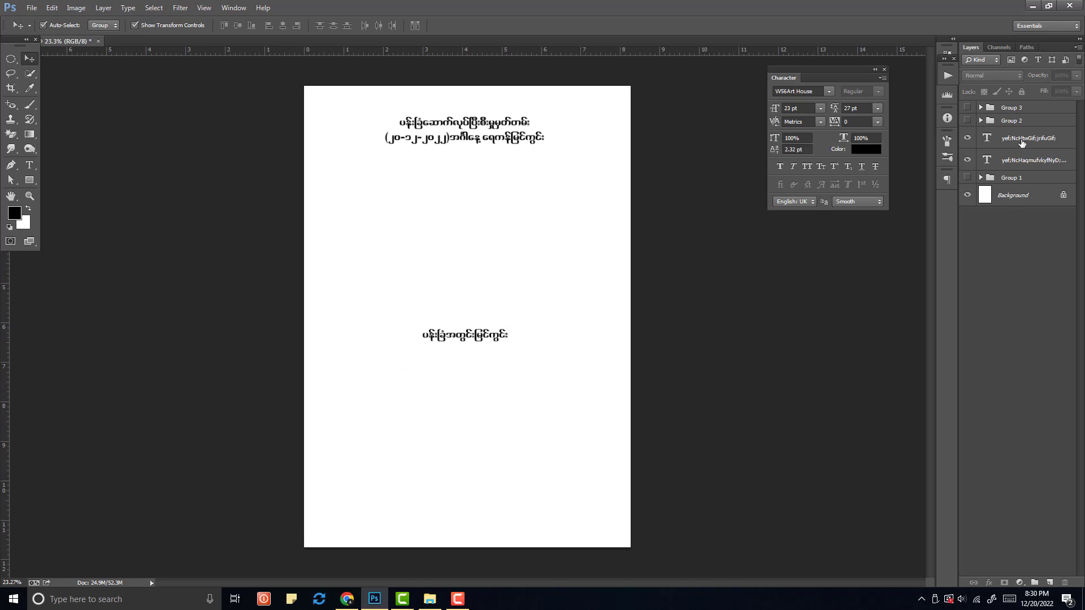
click(1020, 142)
shift+click(1016, 163)
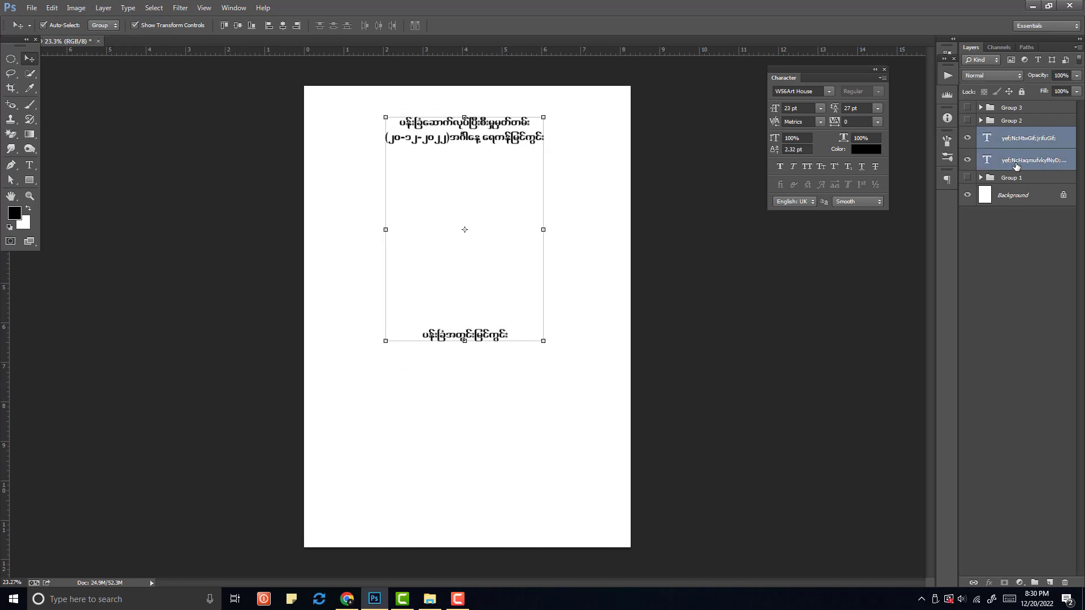
key(ctrl+g)
click(967, 134)
click(967, 134)
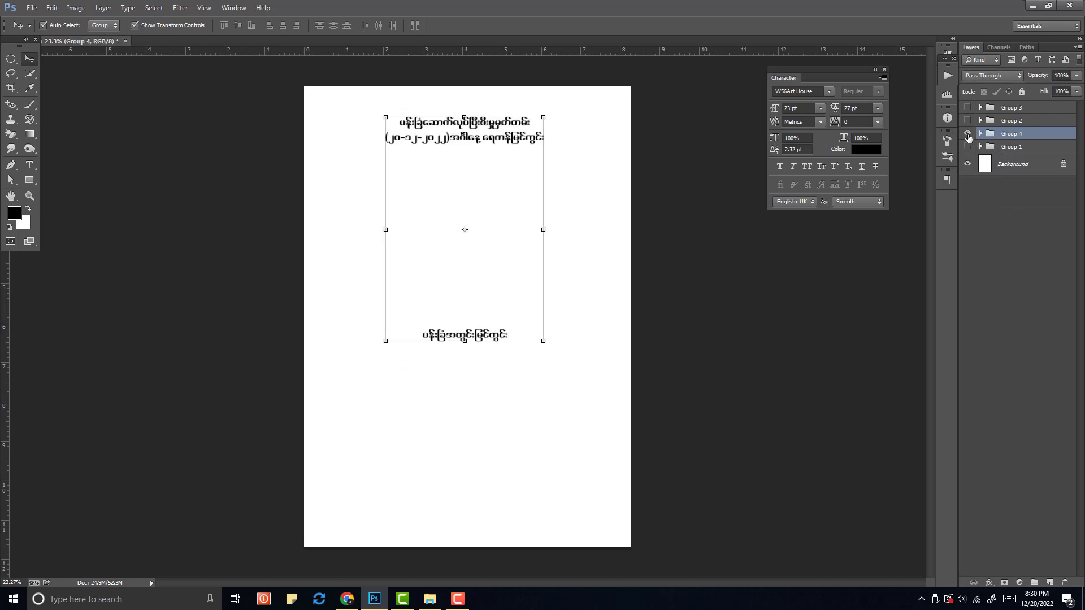
drag(1005, 135, 1020, 158)
key(ctrl+z)
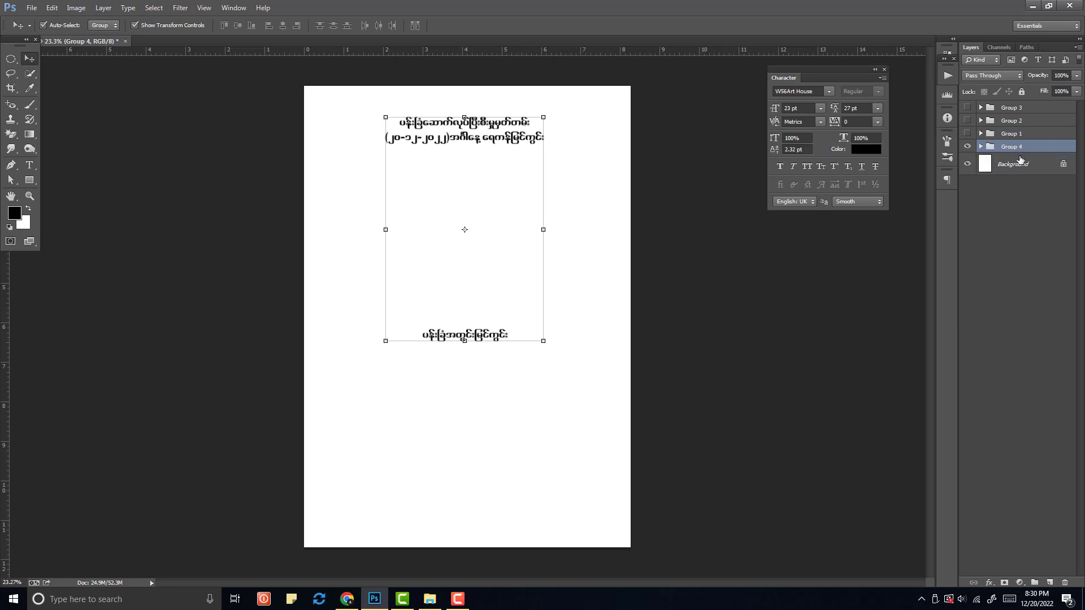
Show Group 1, Group 2 and Group 3 one at a time with the captions to check each page's layout
click(967, 134)
click(967, 134)
click(967, 134)
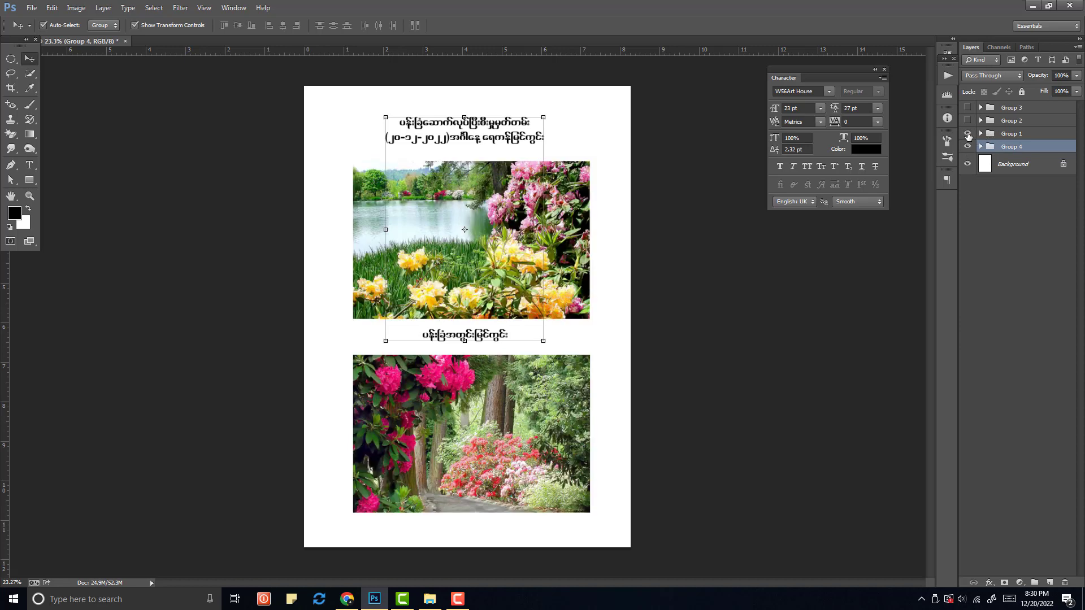
click(967, 134)
click(967, 121)
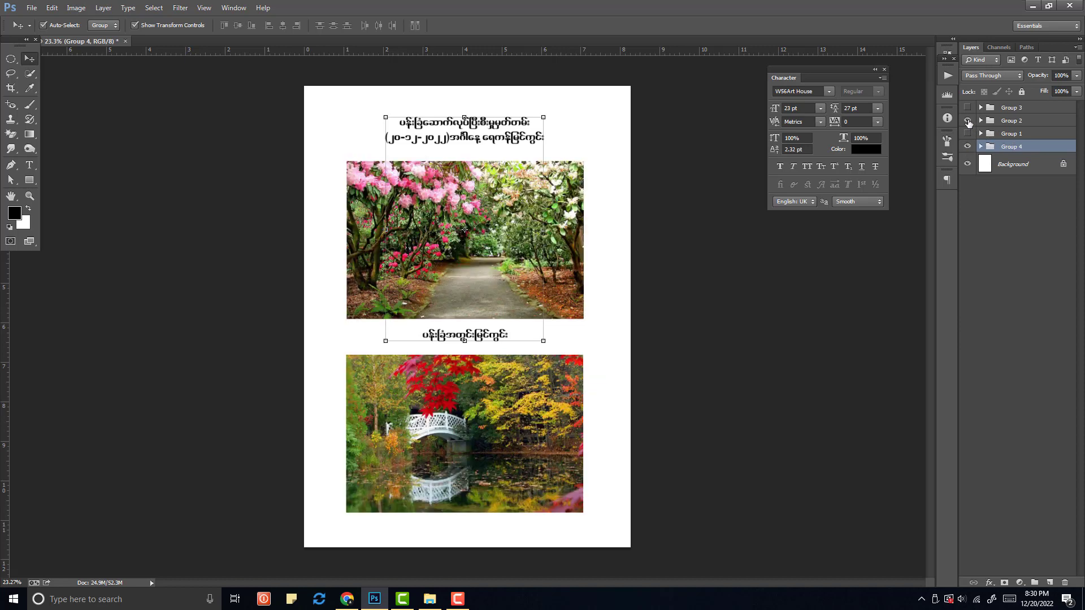
click(967, 121)
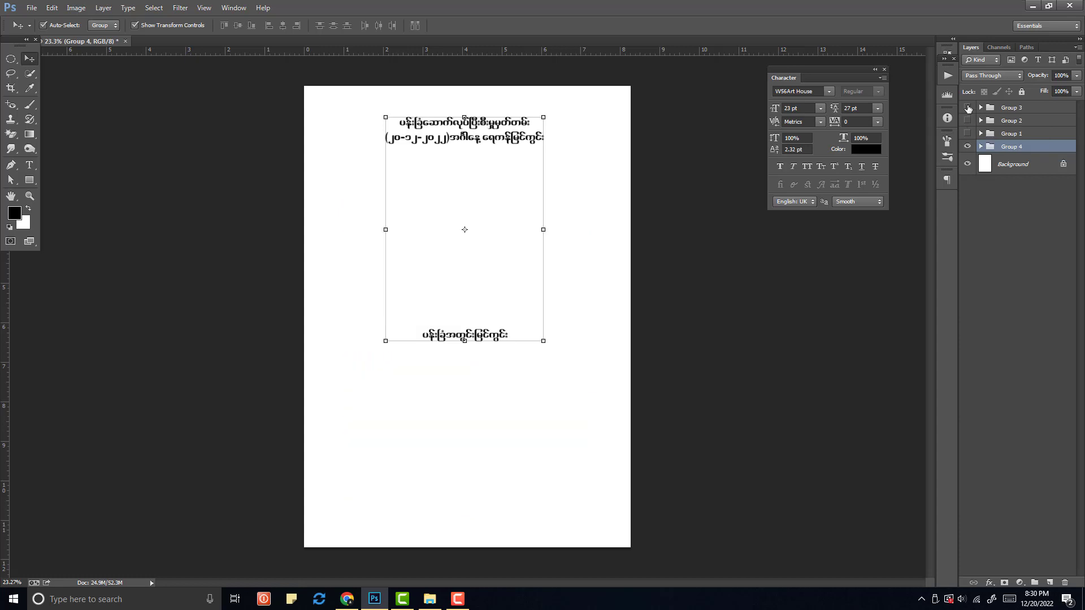
click(967, 107)
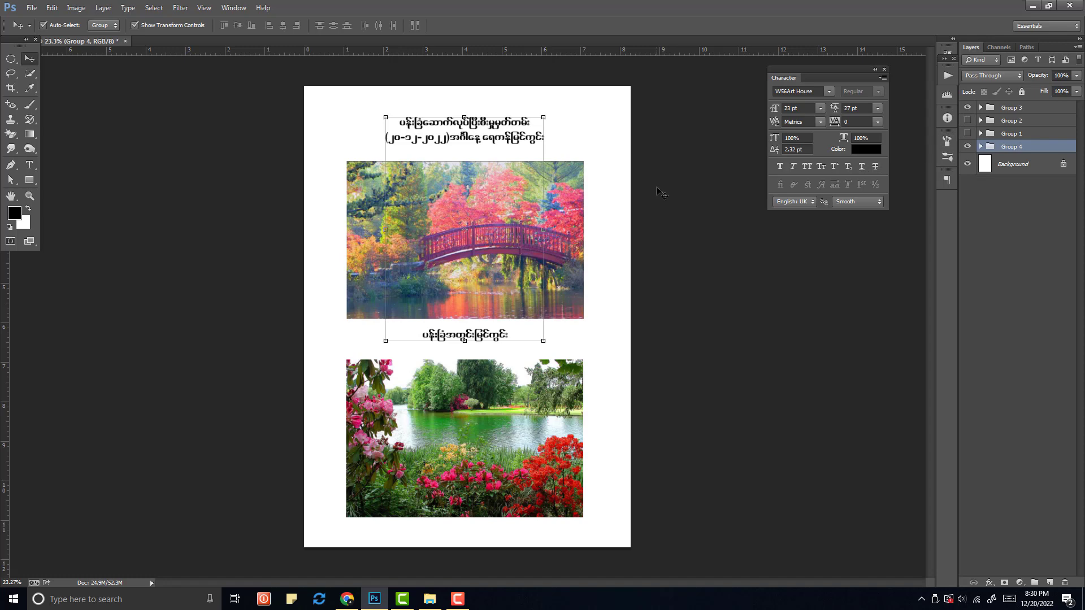
scroll(660, 192, down, 3)
scroll(659, 191, up, 5)
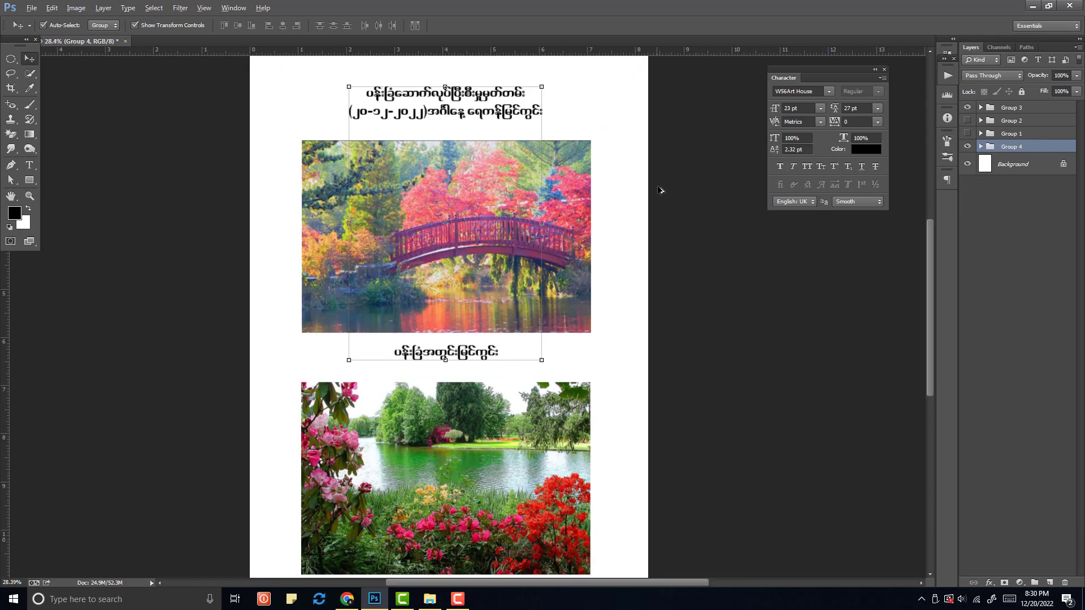
scroll(662, 191, down, 1)
scroll(661, 190, down, 1)
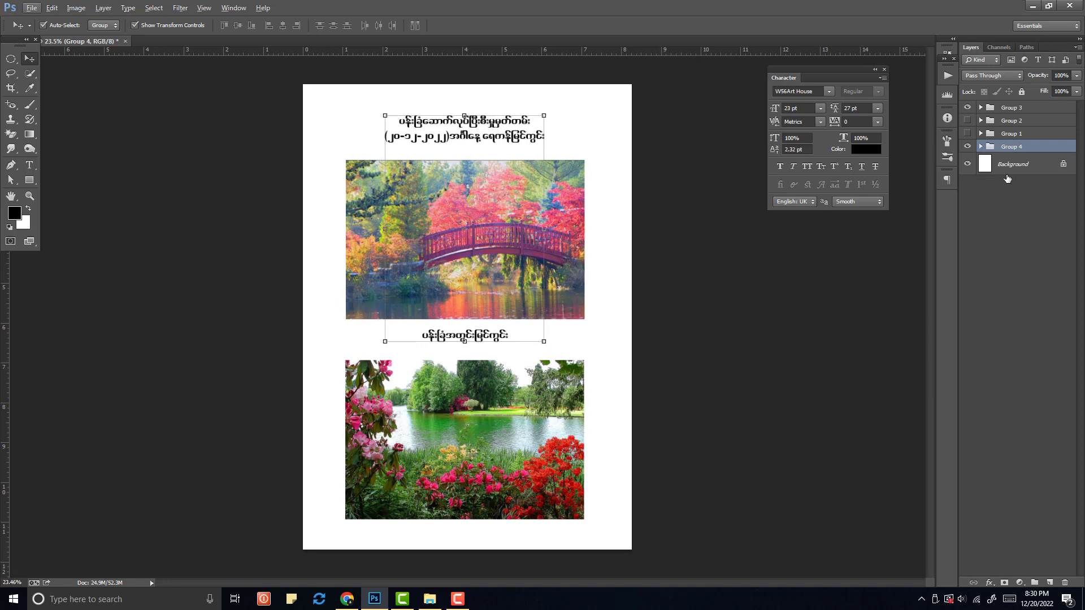
Duplicate the caption group Group 4, hide the original, and show Group 1 in place of Group 3
key(ctrl+j)
click(967, 159)
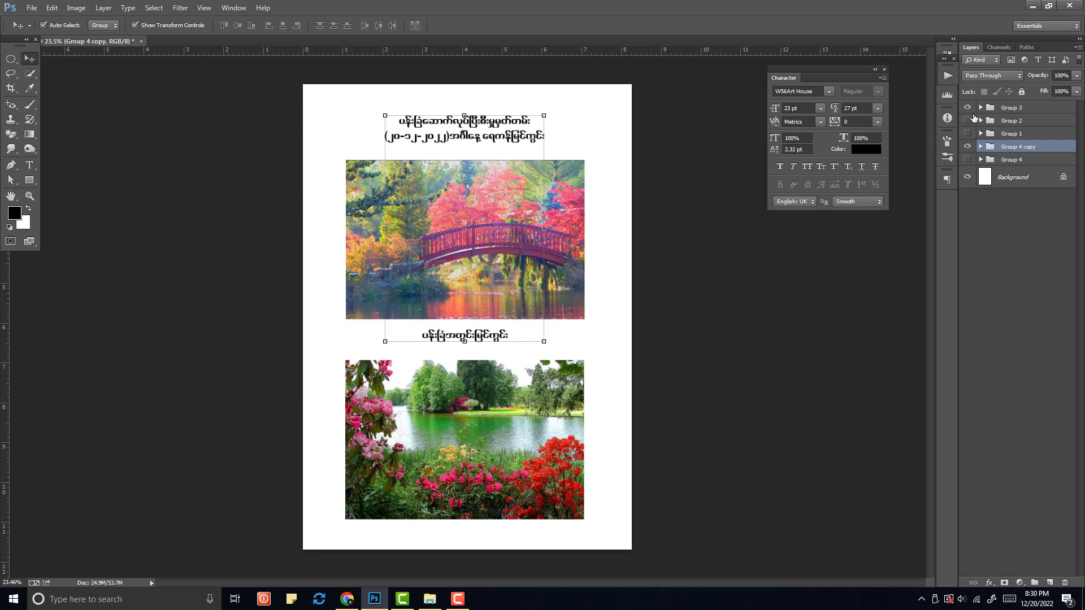
click(967, 107)
click(968, 134)
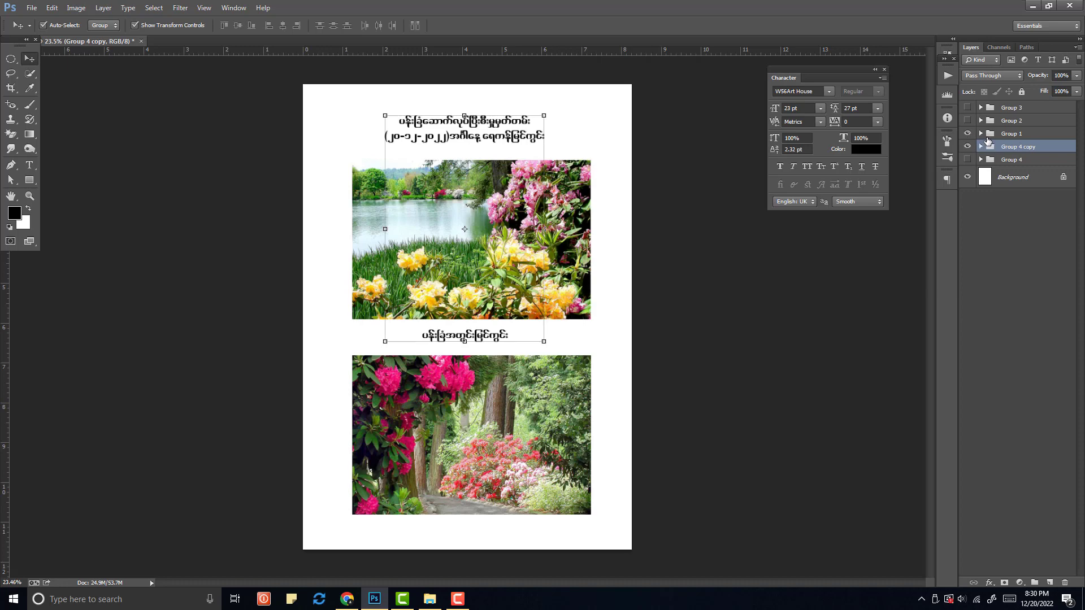
Ungroup the caption copy and Group 1, and combine Layer 1, Layer 2 and the two copied caption layers in a single group
click(981, 133)
click(1009, 135)
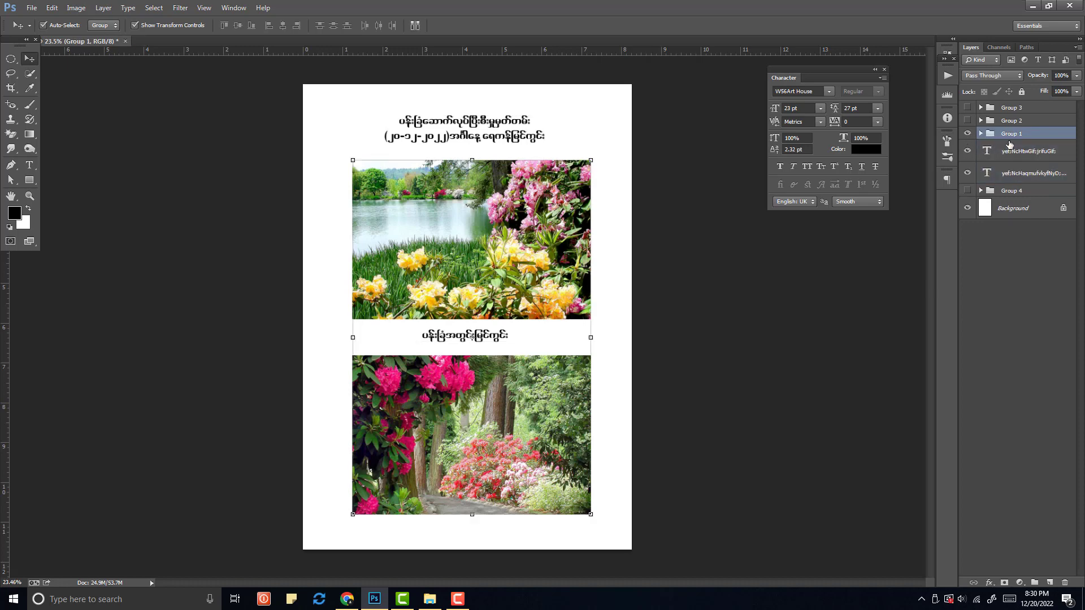
key(ctrl+shift+g)
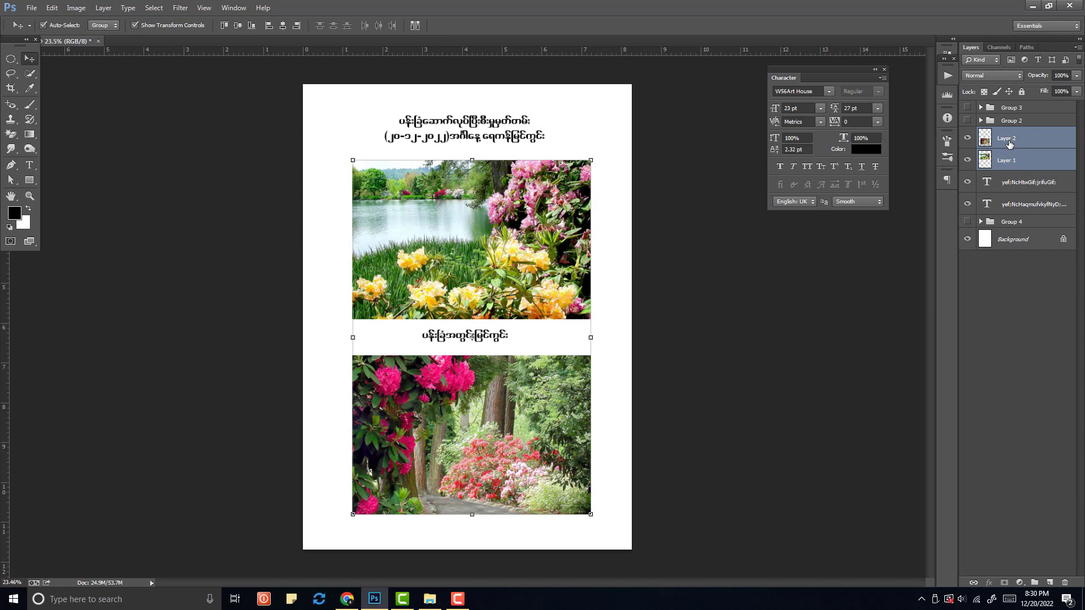
click(1008, 182)
click(972, 224)
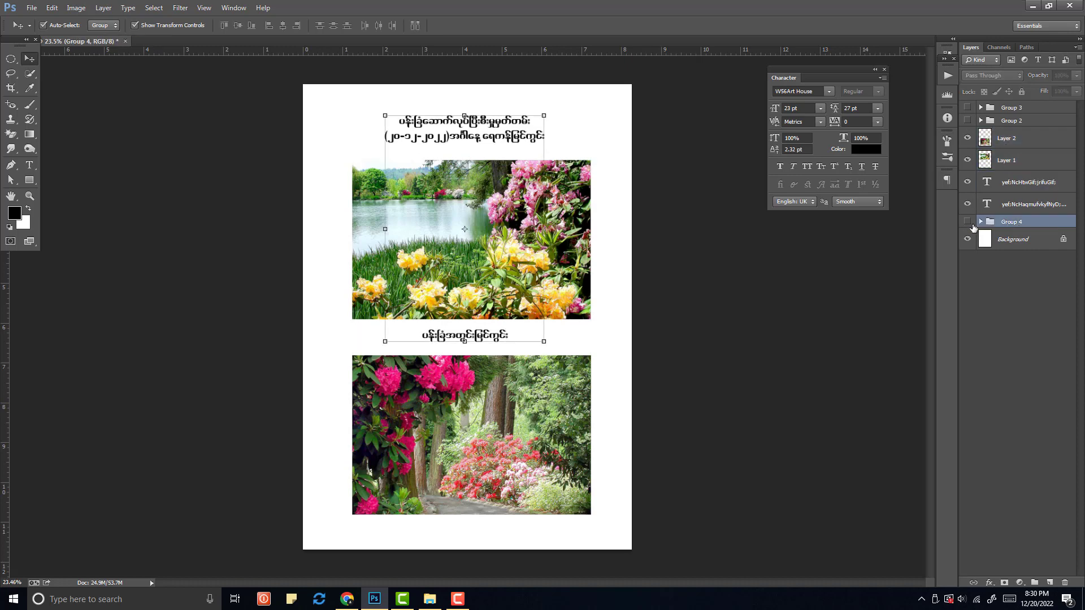
click(968, 222)
click(969, 221)
click(1008, 138)
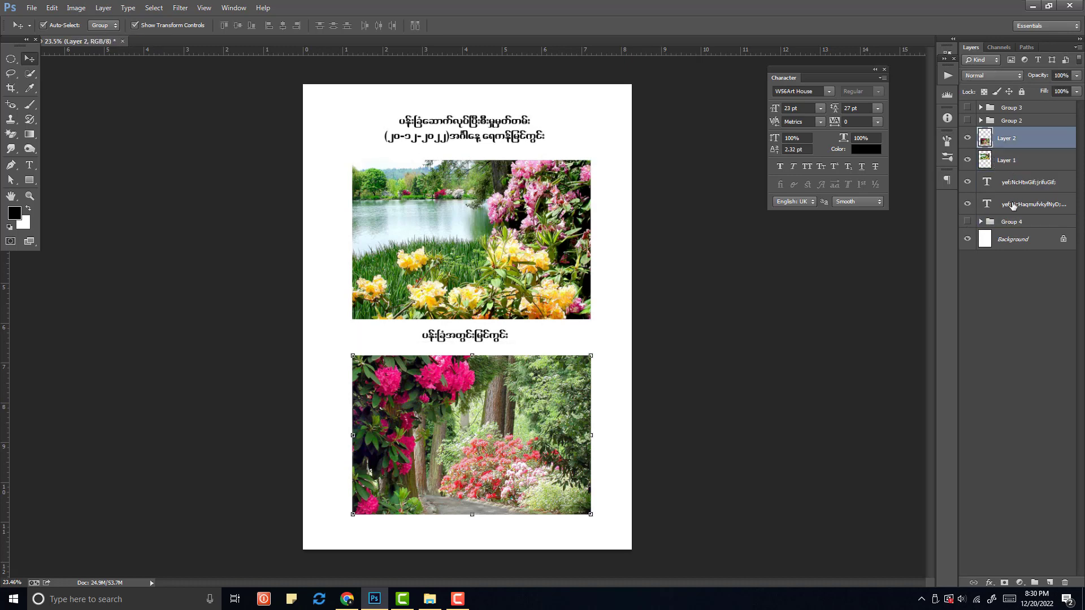
shift+click(1015, 204)
key(ctrl+g)
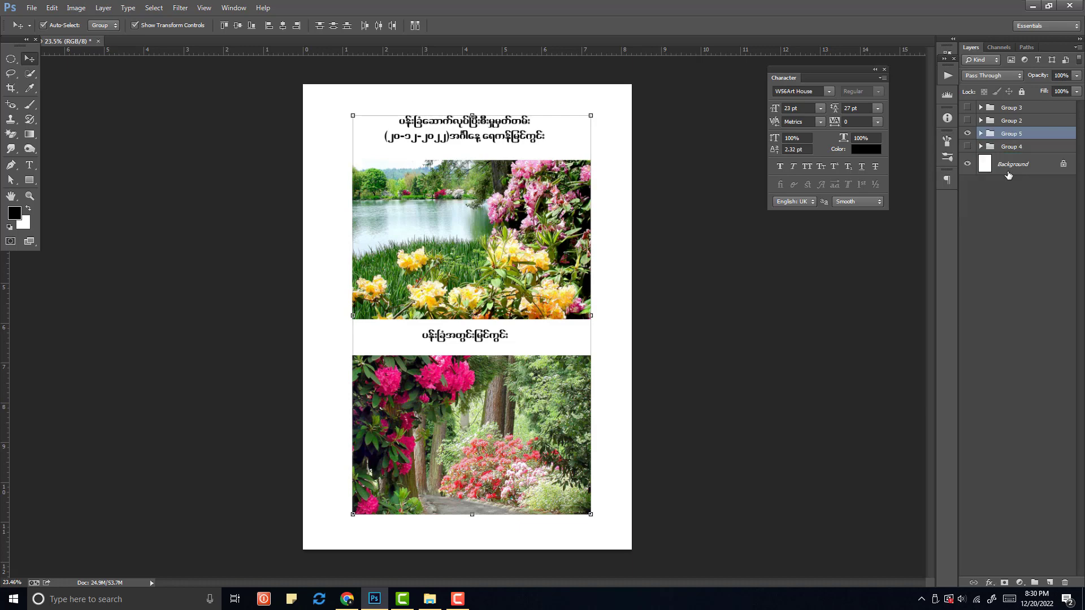
Hide the completed first-page group and show the Group 2 photos together with the original caption group, Group 4
click(967, 135)
click(967, 134)
click(967, 135)
click(968, 146)
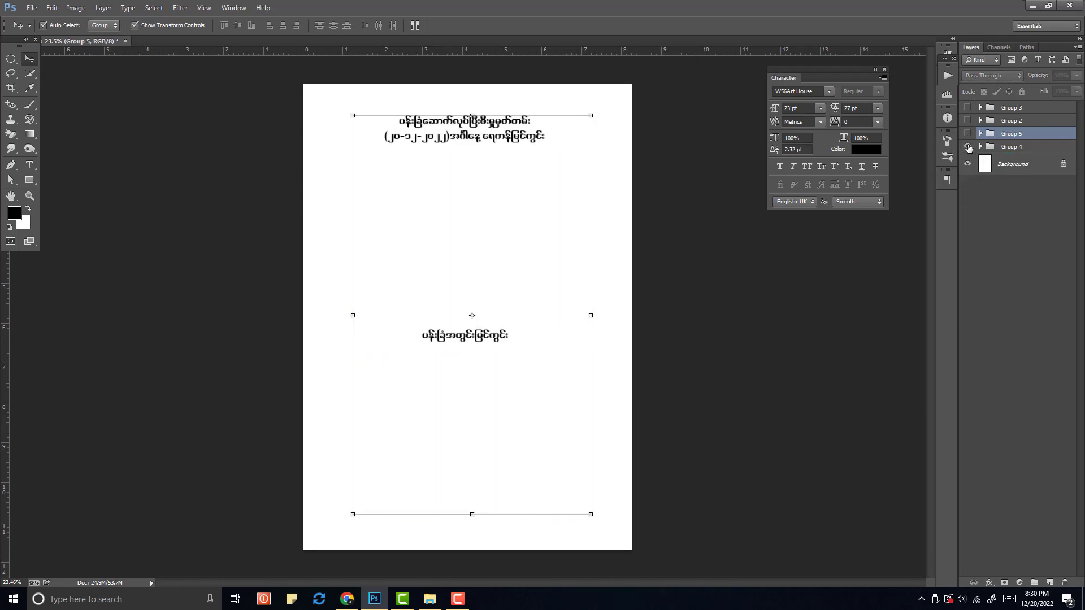
click(968, 146)
click(968, 147)
click(968, 147)
click(969, 147)
click(967, 120)
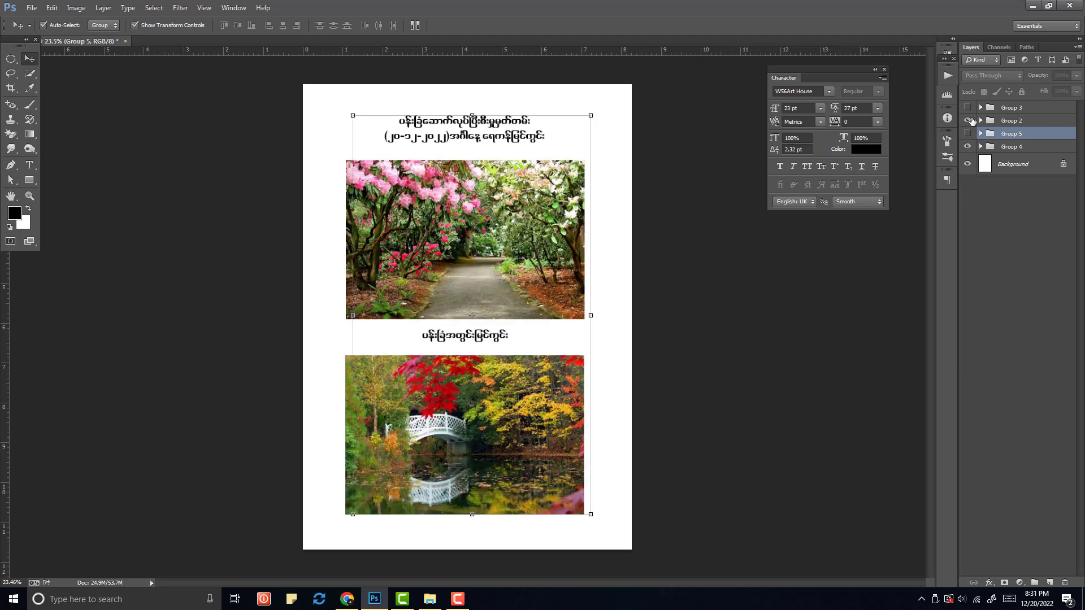
click(999, 121)
Compare the Group 2 page with the Group 4 captions shown and hidden
click(968, 147)
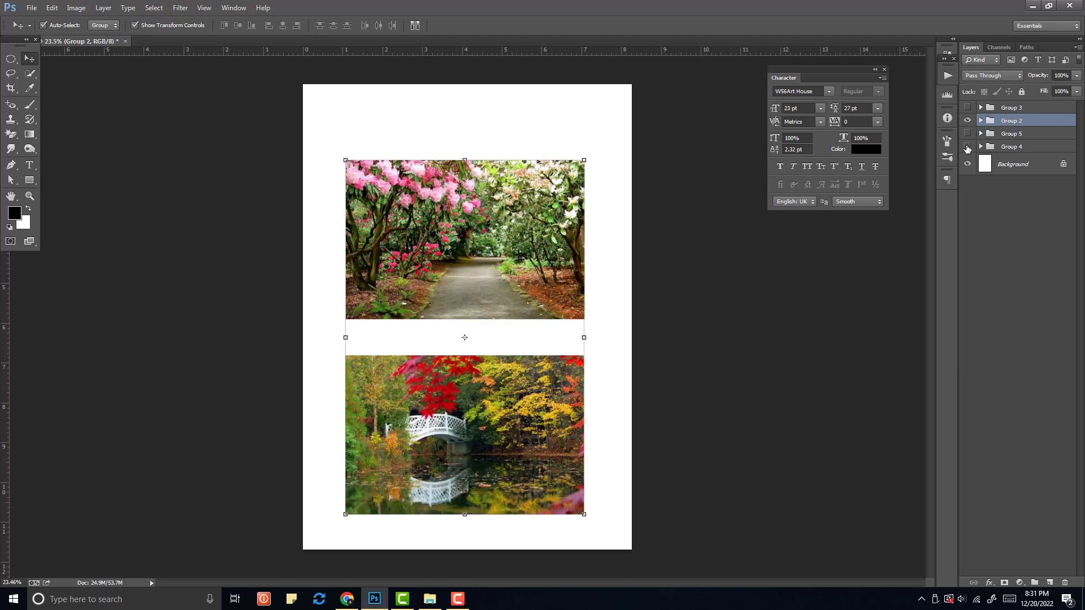
click(967, 147)
click(967, 147)
click(967, 147)
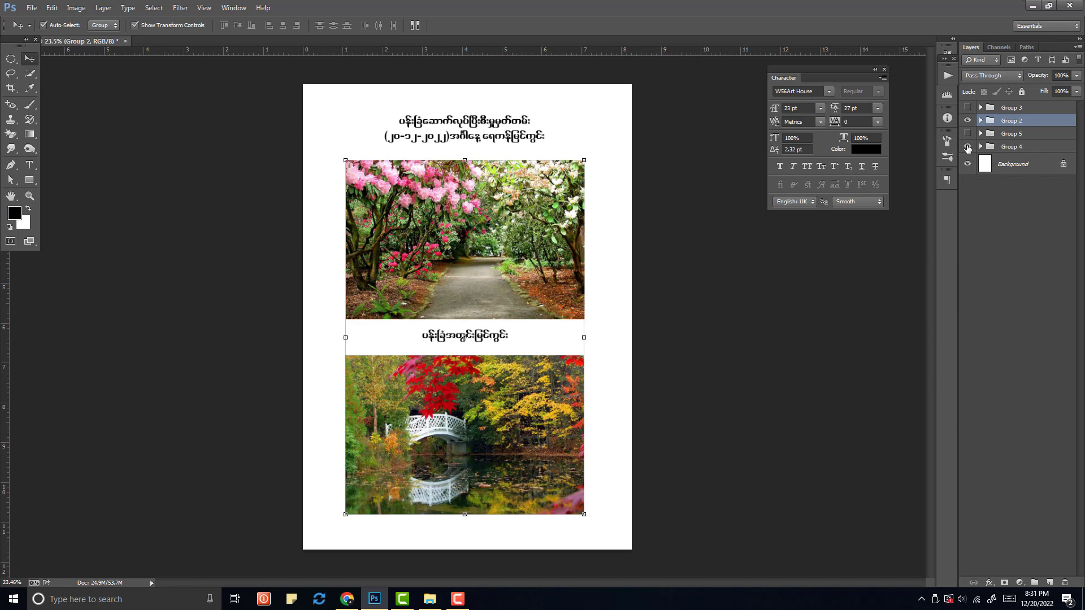
click(967, 147)
click(967, 147)
click(967, 147)
click(968, 147)
click(967, 147)
click(967, 147)
Replace the second line of the heading above the Group 2 photos with short placeholder text
key(t)
drag(545, 137, 380, 138)
text(\)
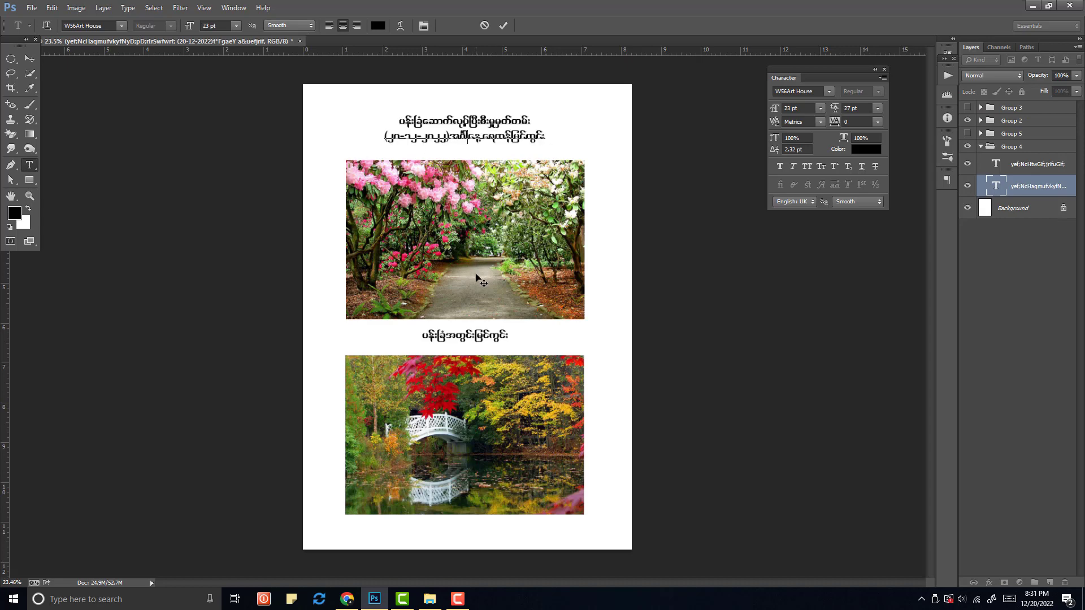
click(482, 281)
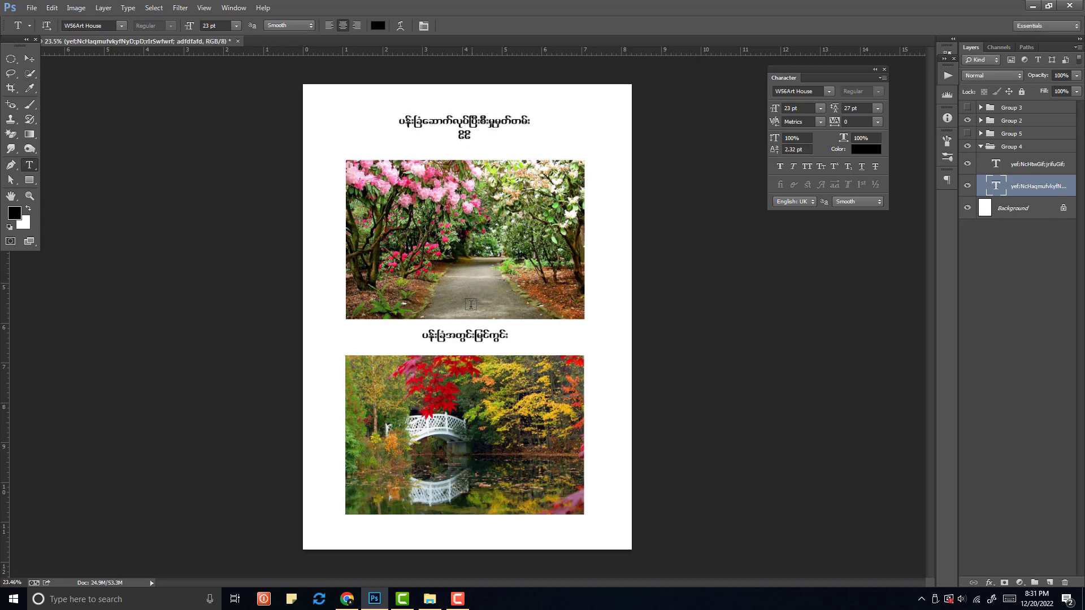
Replace the caption between the two Group 2 photos with "နောက်ဘက်ရေကန်မြင်ကွင်း"
click(489, 336)
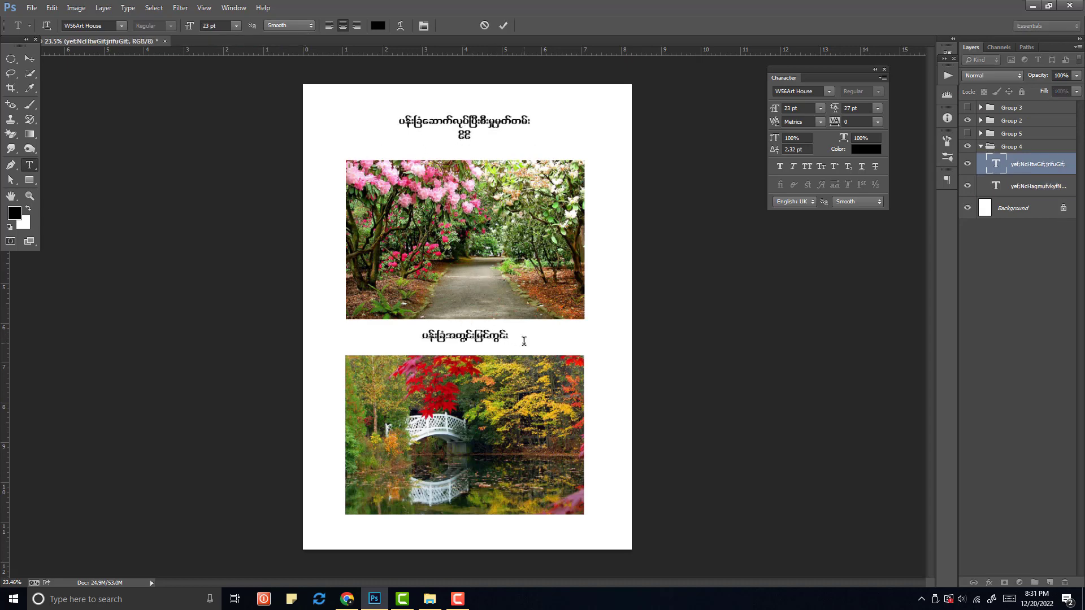
key(ctrl+a)
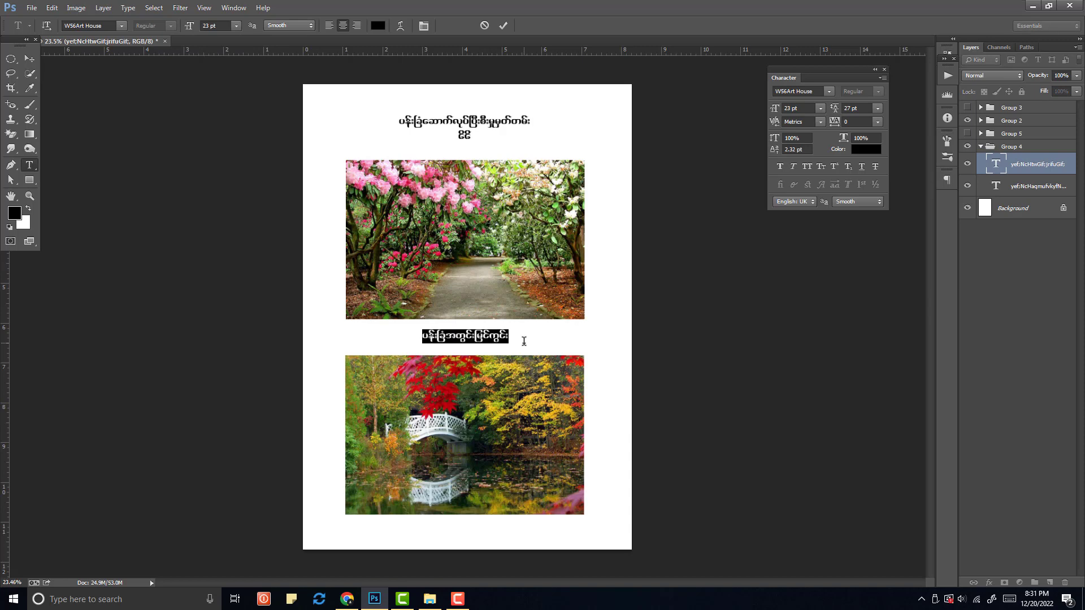
text(aemufUbufa)
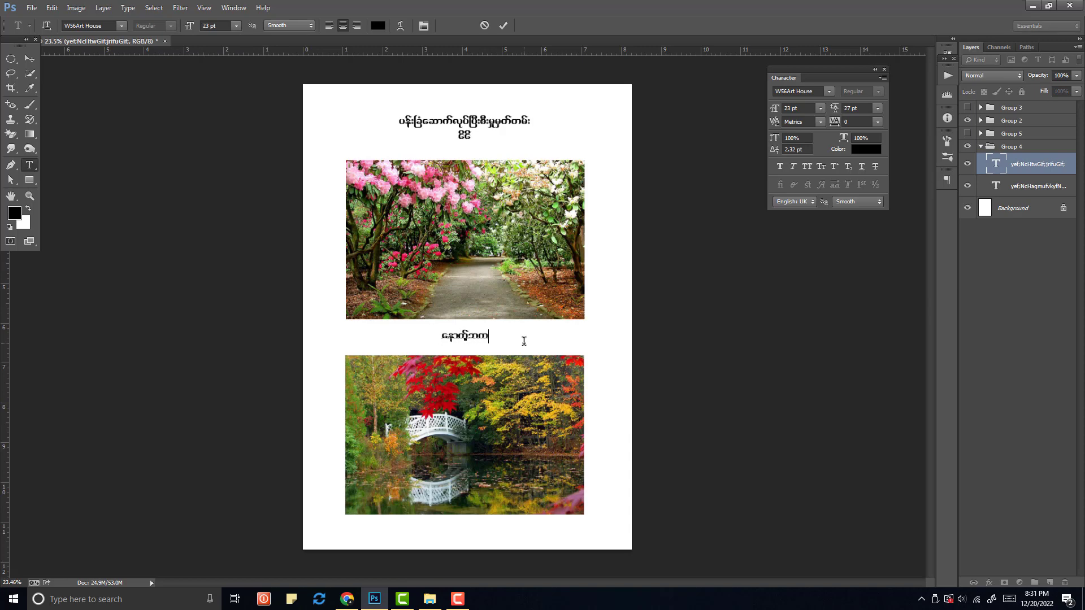
text(emufcHjrifuGif;)
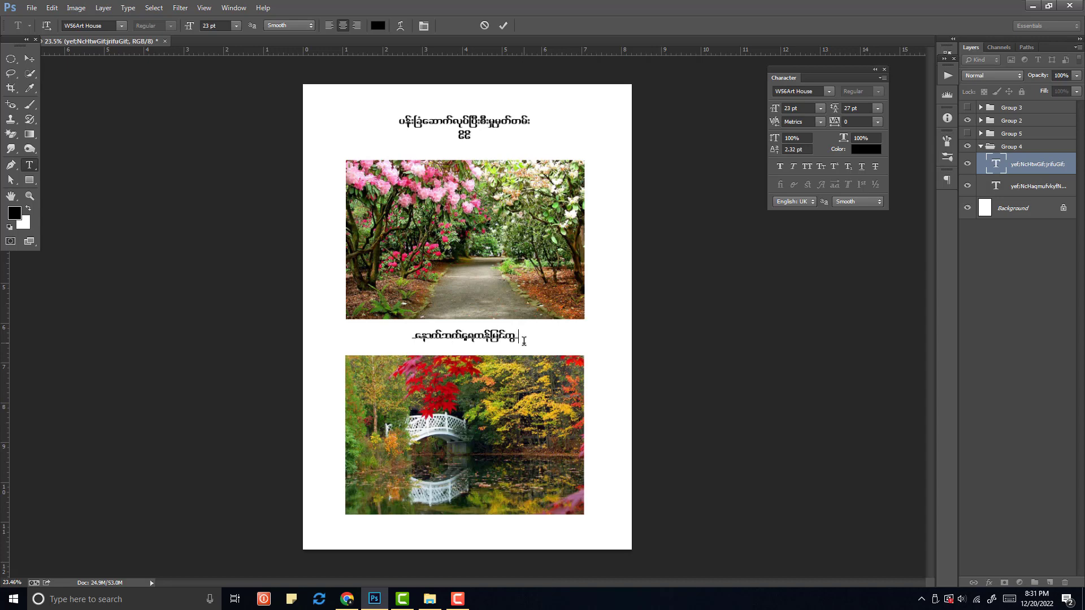
key(ctrl+Return)
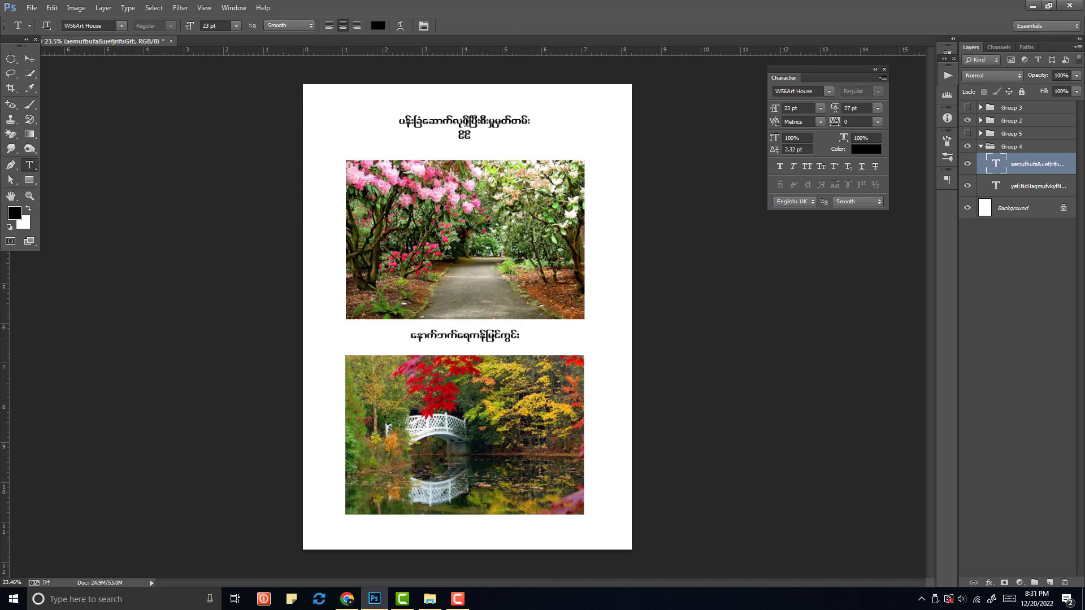
Replace the whole heading above the Group 2 photos with "ချစ်သူလမ်းကြား"
click(466, 122)
key(ctrl+a)
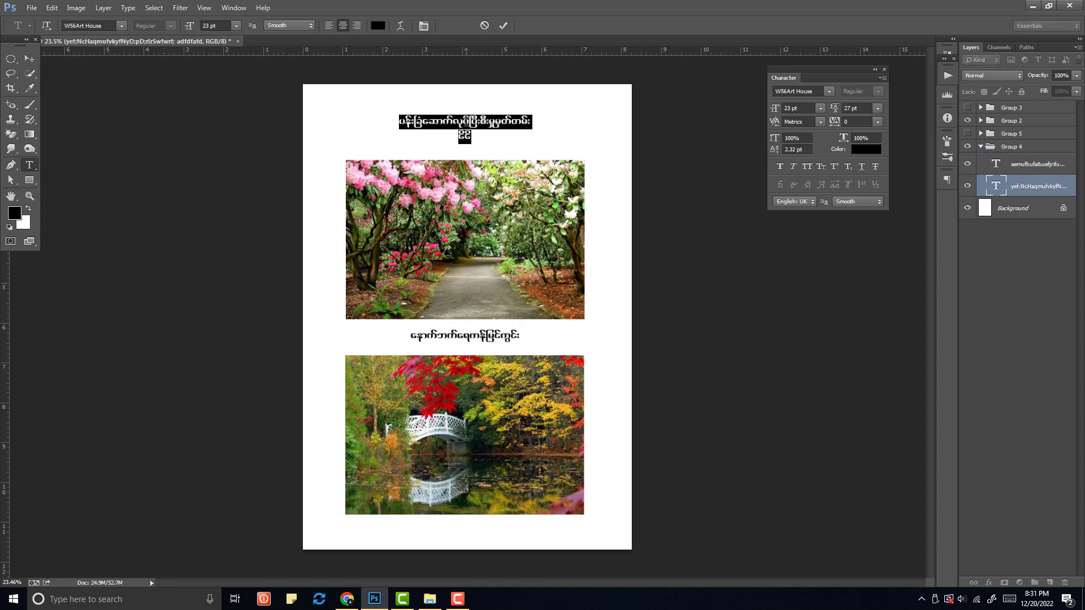
text(cspfol)
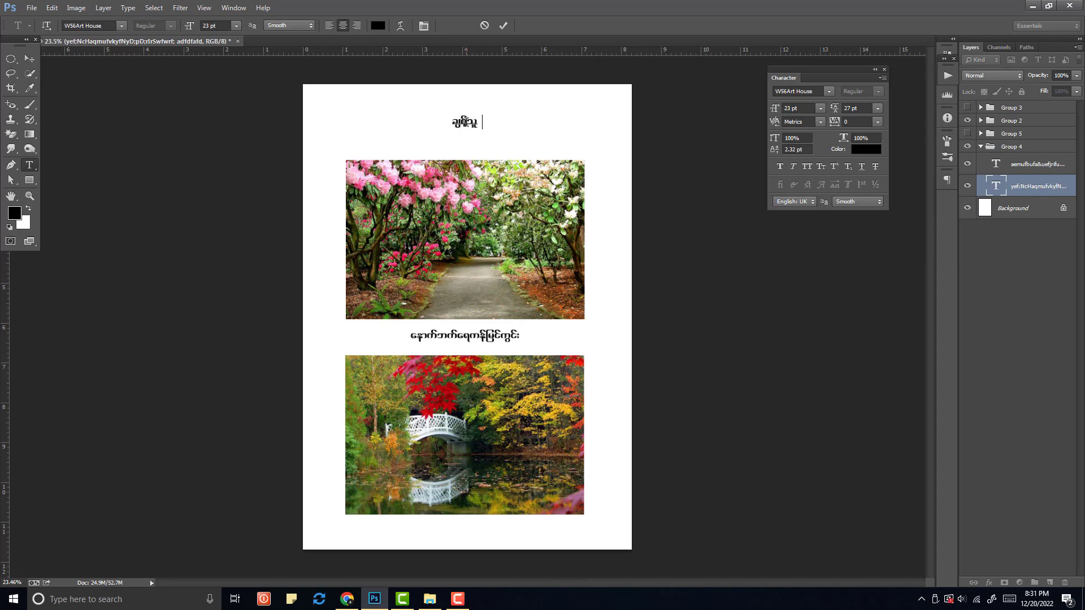
key(BackSpace)
text(hyef;NcH)
text(um;)
key(ctrl+Return)
key(v)
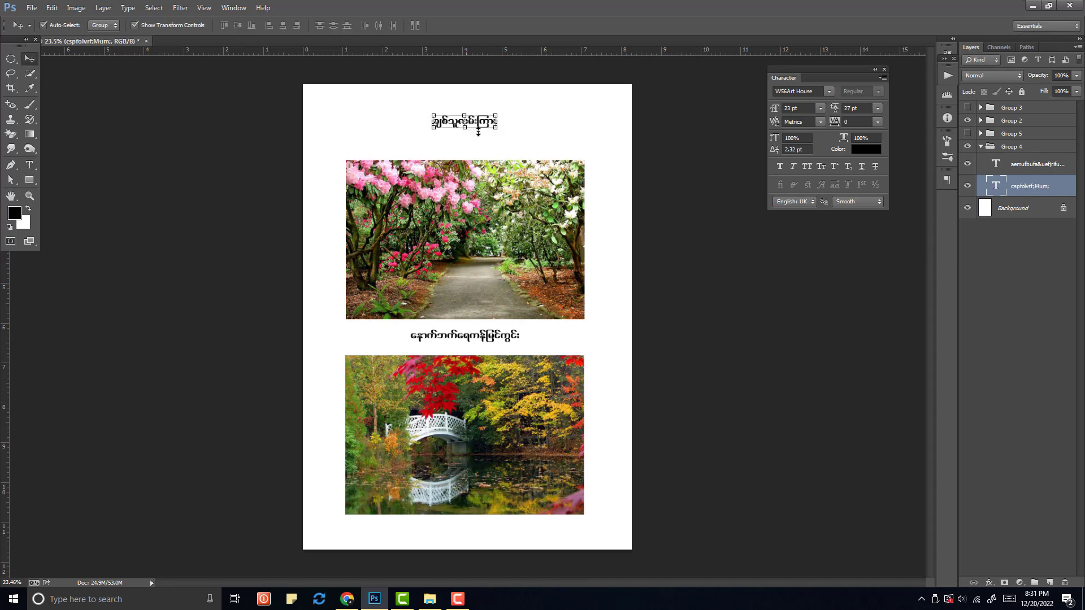
Collapse the Group 4 captions and combine them with the Group 2 photos in a single group
click(981, 146)
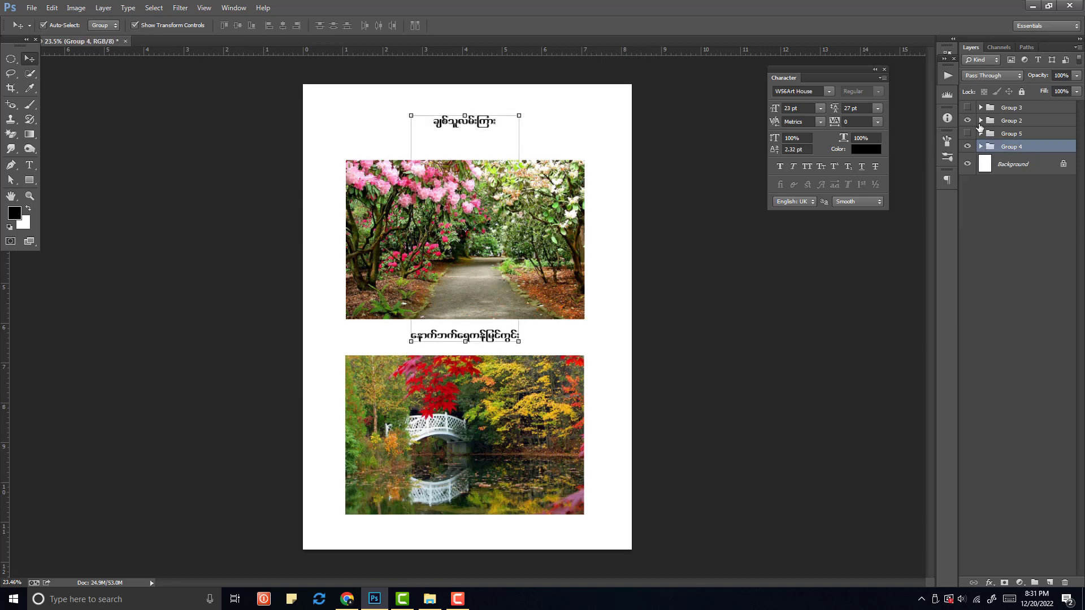
click(1008, 124)
click(1009, 149)
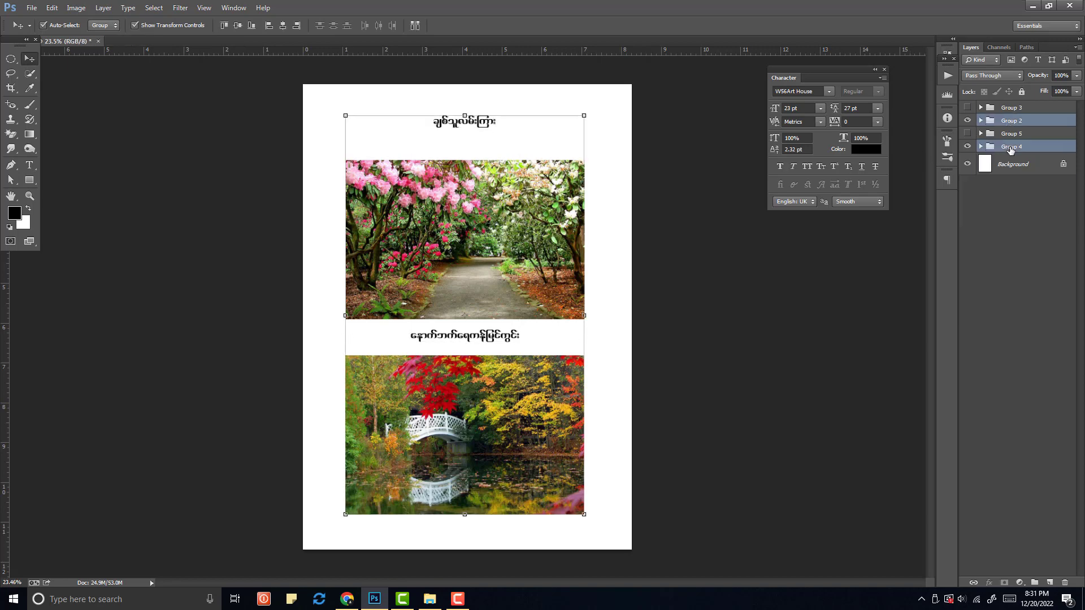
click(1011, 121)
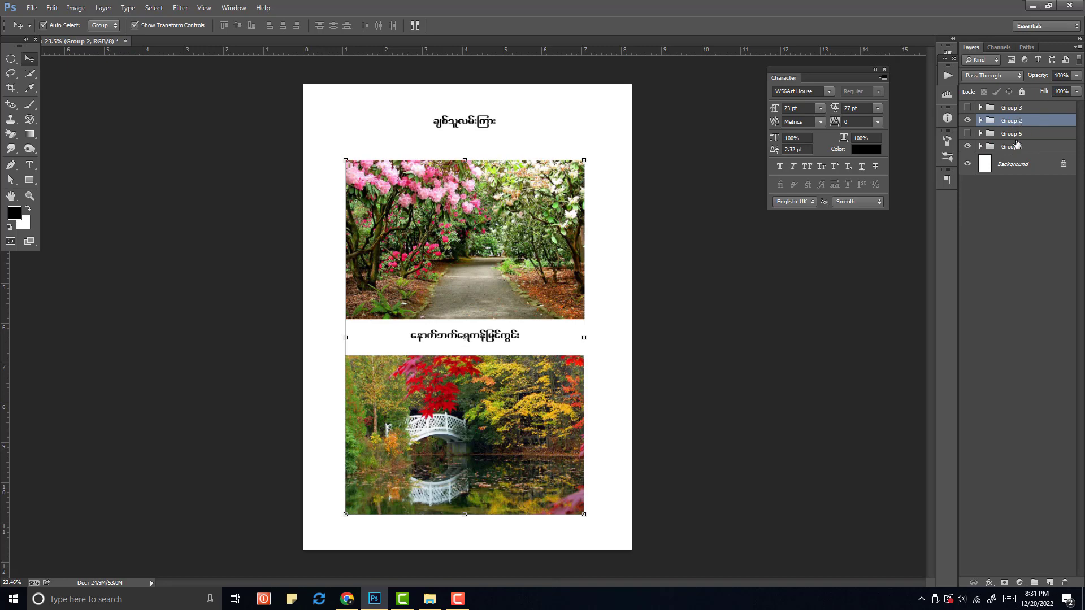
ctrl+click(1014, 148)
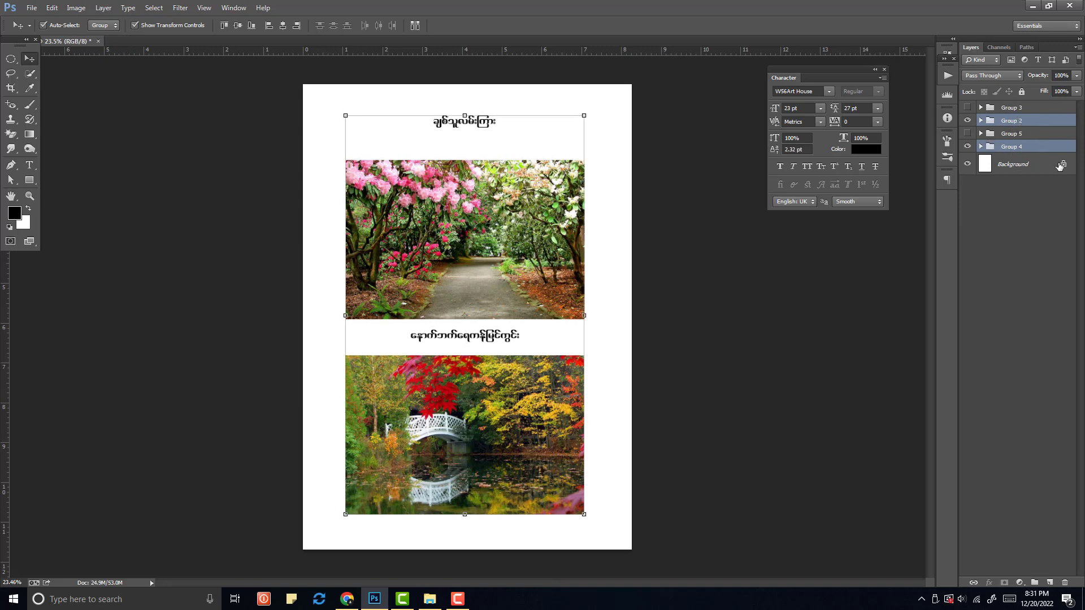
key(ctrl+g)
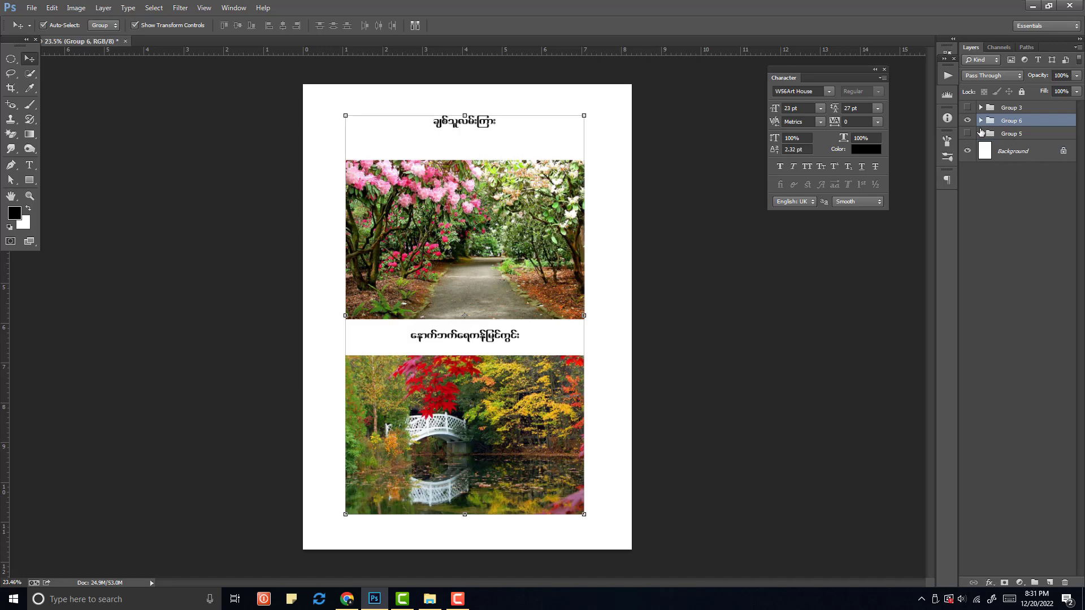
Compare the page with the combined second-page group hidden and shown
click(967, 120)
click(967, 120)
click(967, 121)
click(967, 120)
click(967, 120)
click(968, 121)
click(968, 121)
click(967, 121)
click(967, 121)
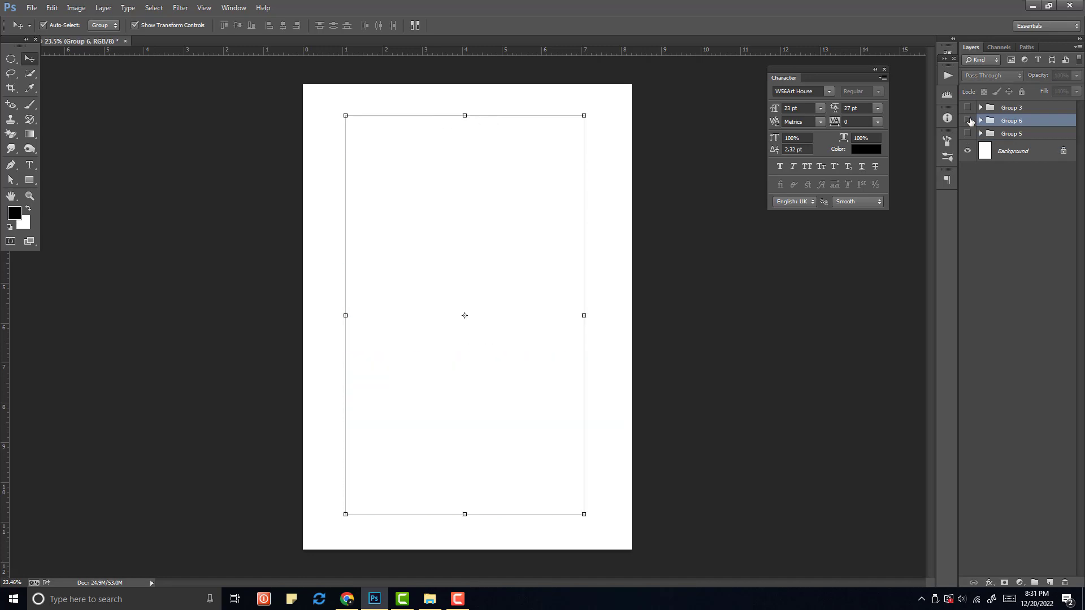
click(968, 121)
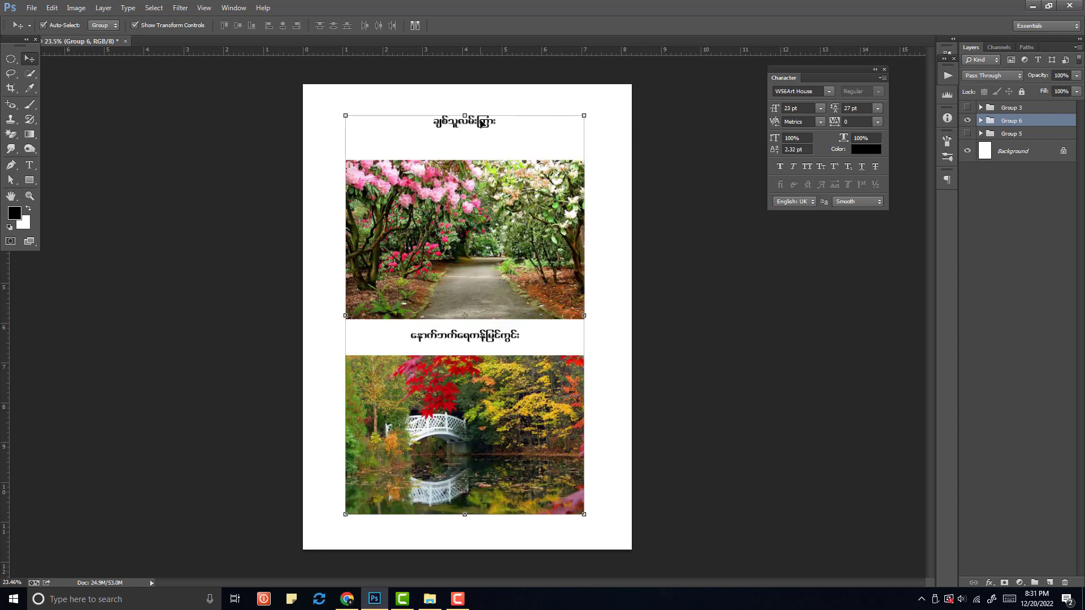
Check how the Group 3 photos fit over the second page by toggling their visibility
click(968, 108)
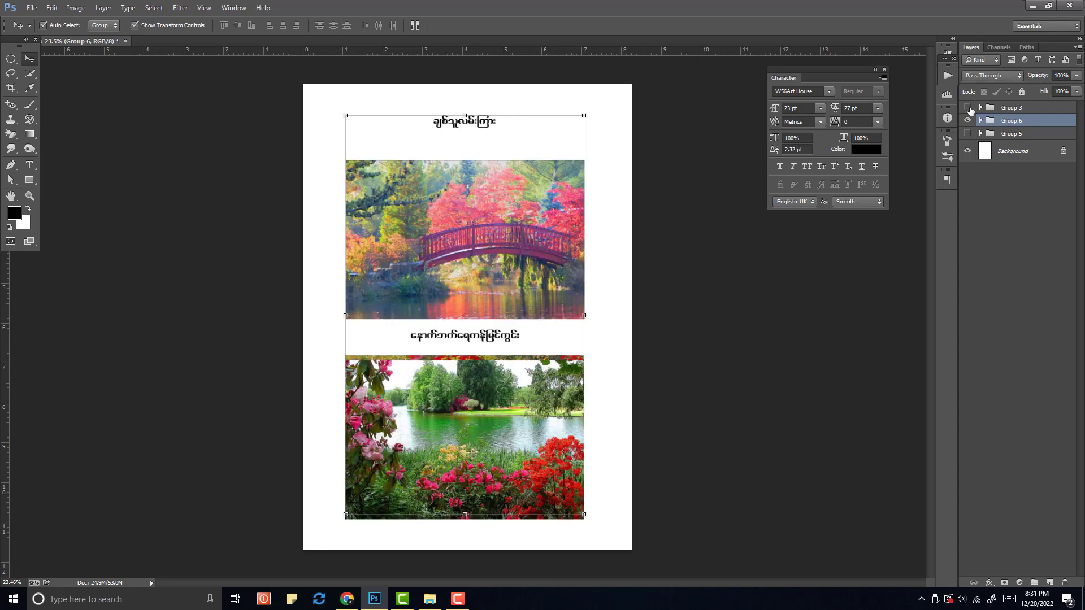
click(967, 107)
click(967, 107)
click(968, 108)
click(967, 108)
click(968, 108)
click(968, 108)
click(968, 108)
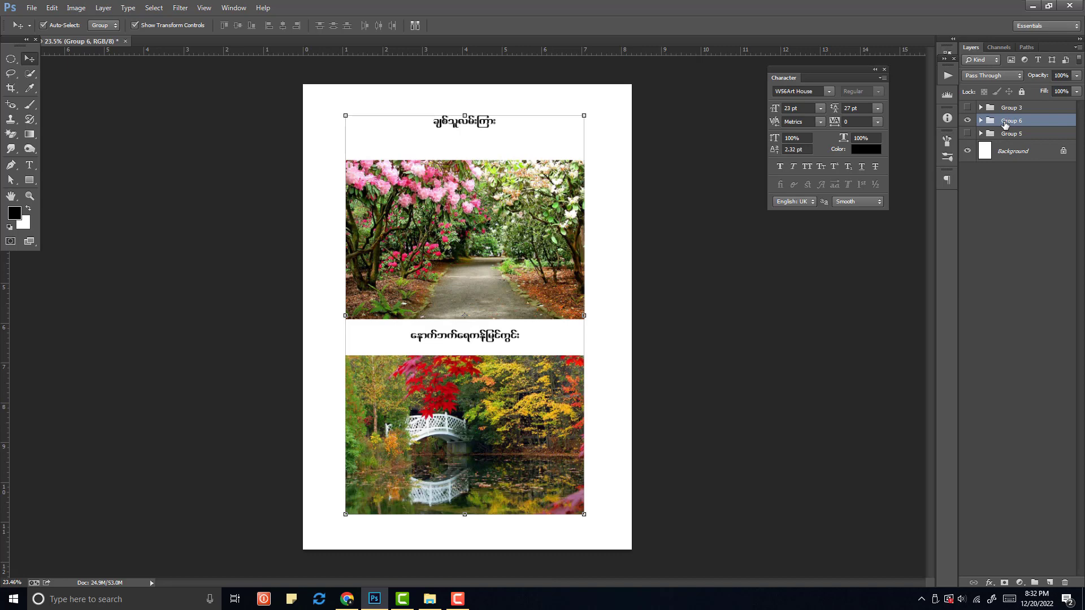
Ungroup the combined second-page group and hide the Group 2 photos, keeping the Group 4 captions shown
key(ctrl+shift+g)
drag(968, 121, 969, 135)
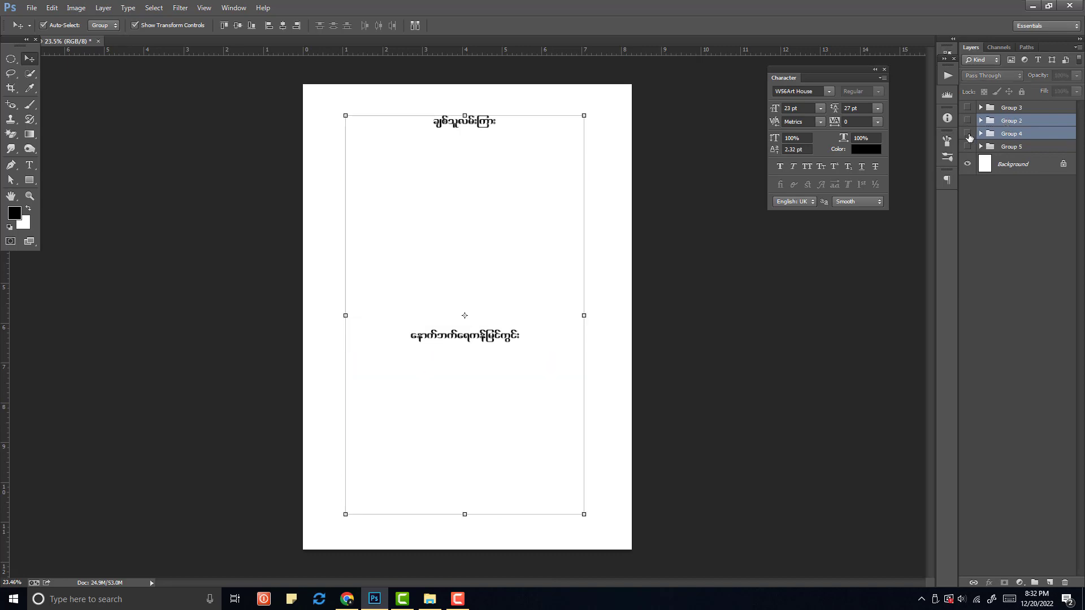
click(968, 134)
Duplicate the Group 4 captions as a group named "text" and place it hidden at the top of the layer stack
click(1011, 134)
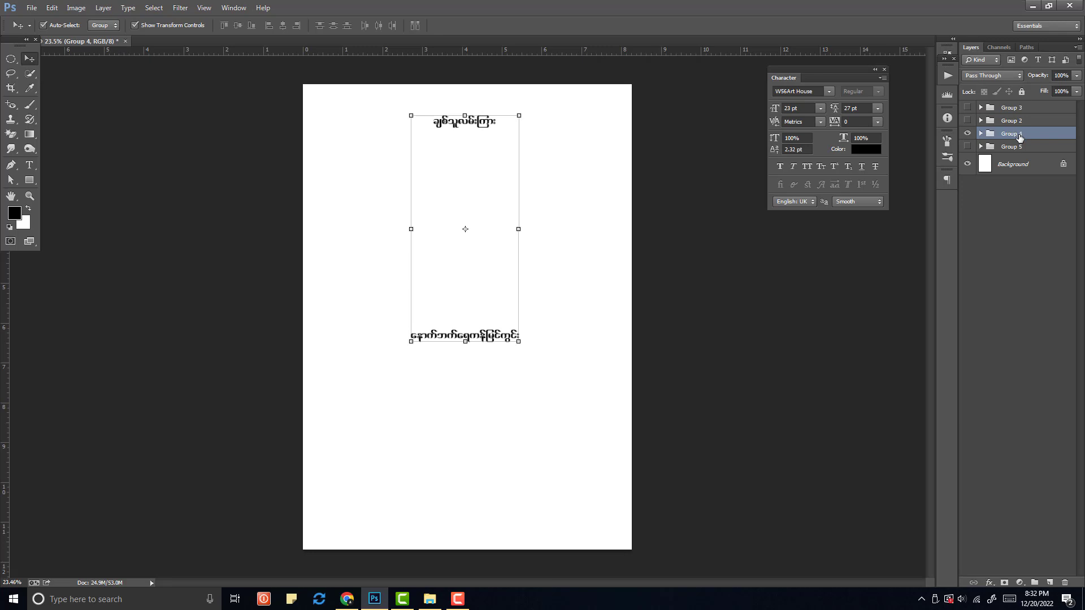
key(ctrl+j)
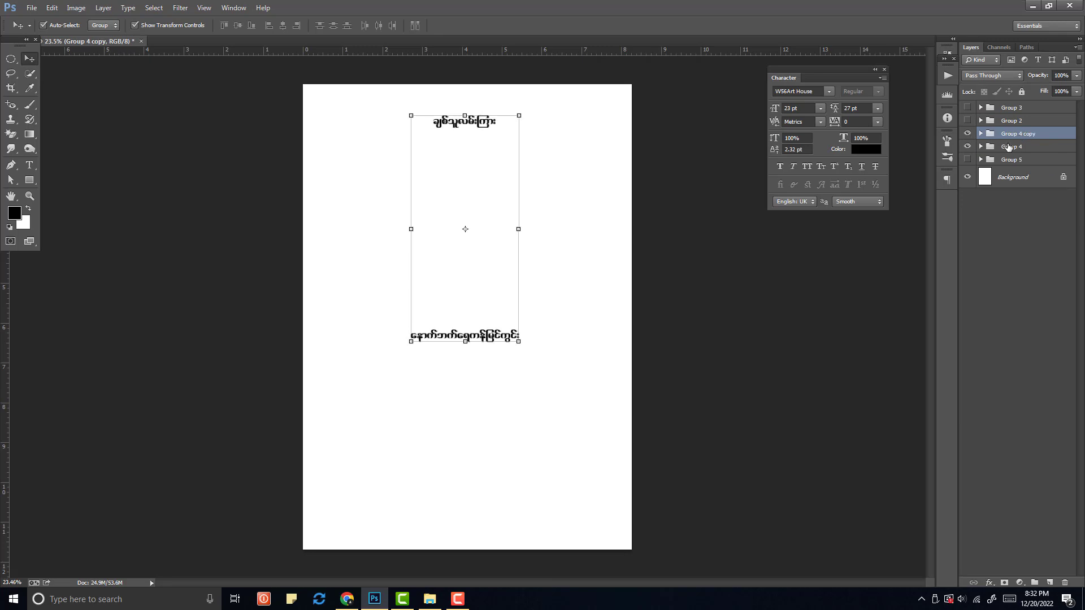
double_click(1011, 134)
text(text)
key(Return)
drag(1025, 138, 1008, 103)
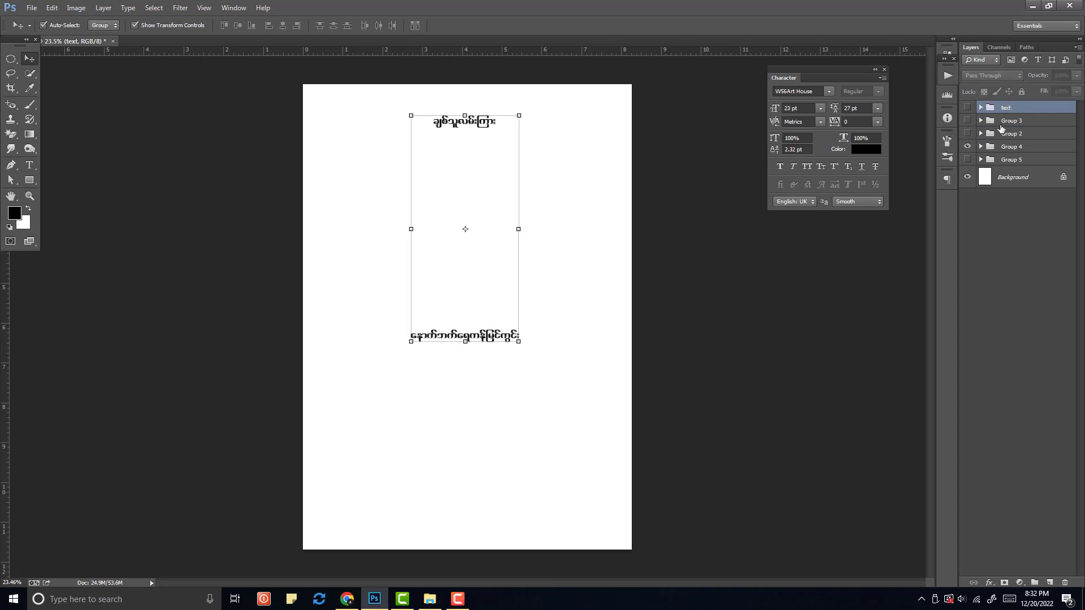
Show the Group 2 photos, combine them with the Group 4 captions in a single group, and hide it
click(968, 136)
click(1009, 133)
ctrl+click(1009, 146)
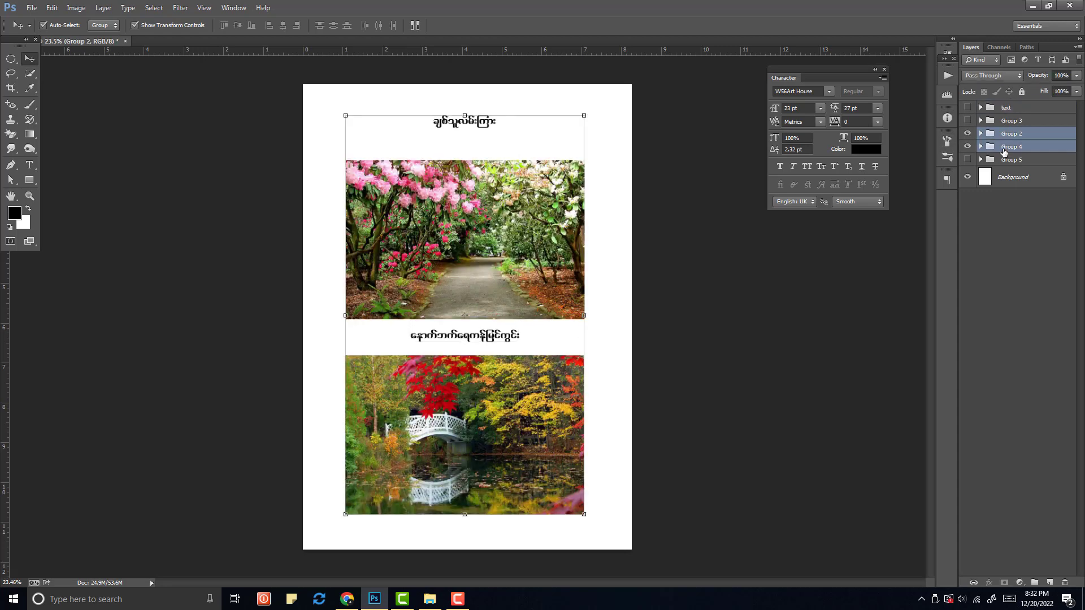
key(ctrl+g)
click(967, 133)
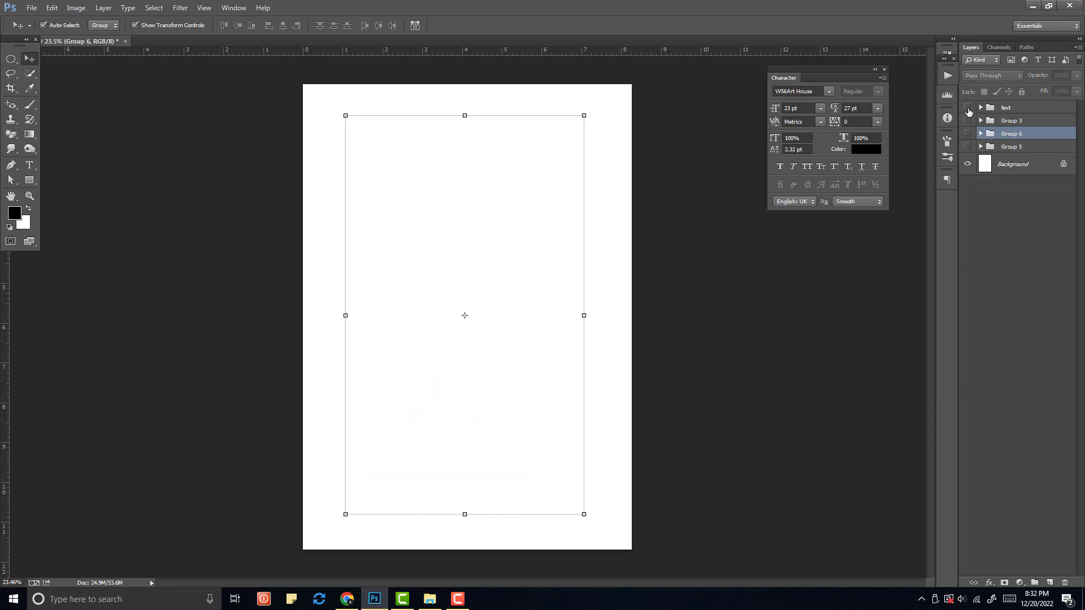
Show the text caption group together with the Group 3 photos
click(967, 108)
click(967, 120)
click(1009, 121)
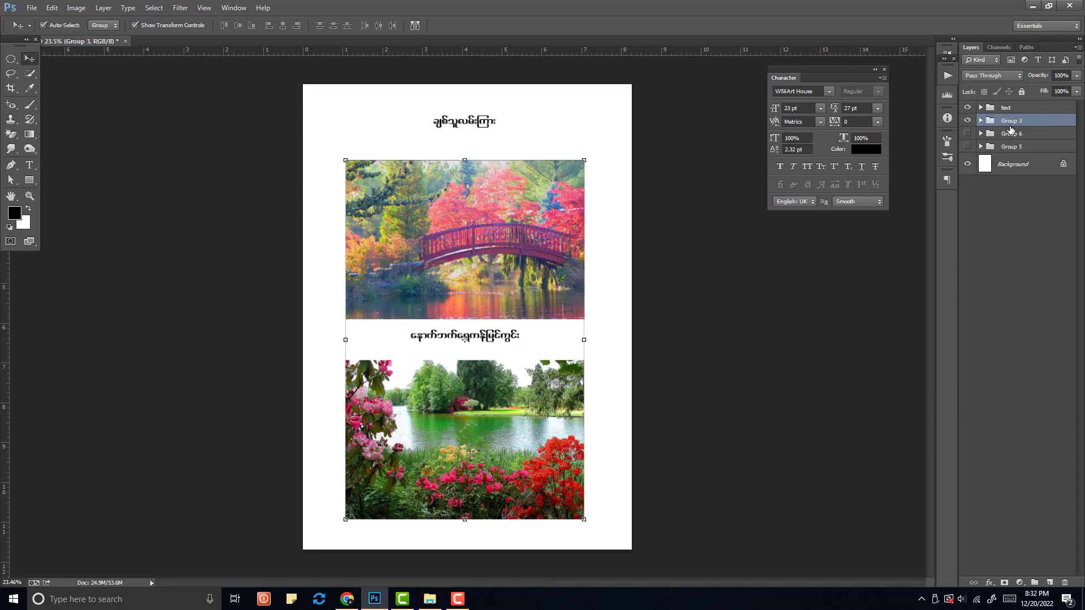
Replace the heading above the red bridge photo with "တံတား"
click(1008, 109)
key(t)
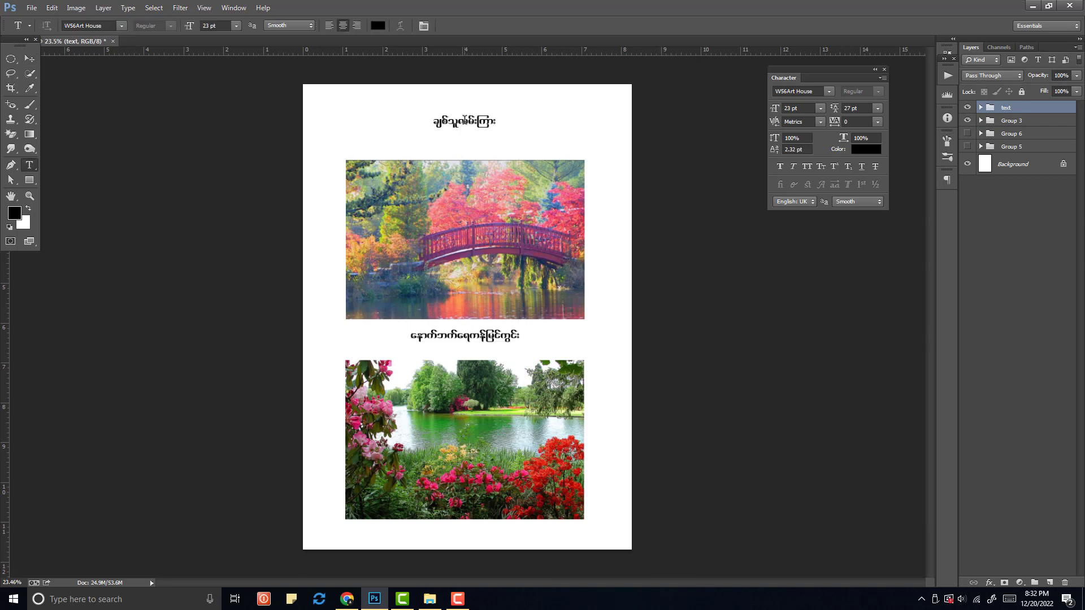
click(436, 122)
key(ctrl+a)
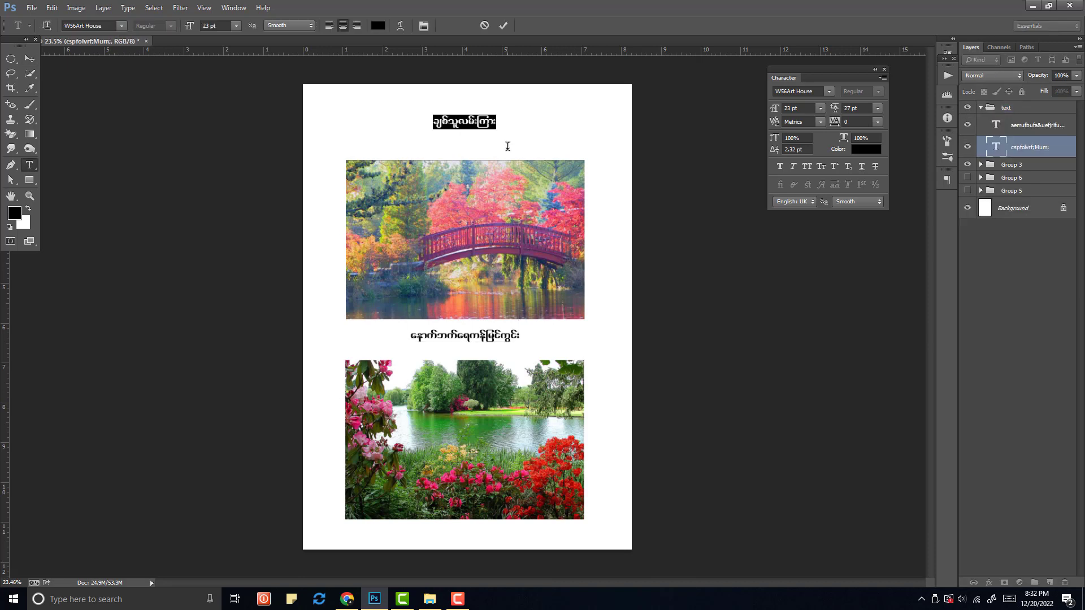
text(wHwm;)
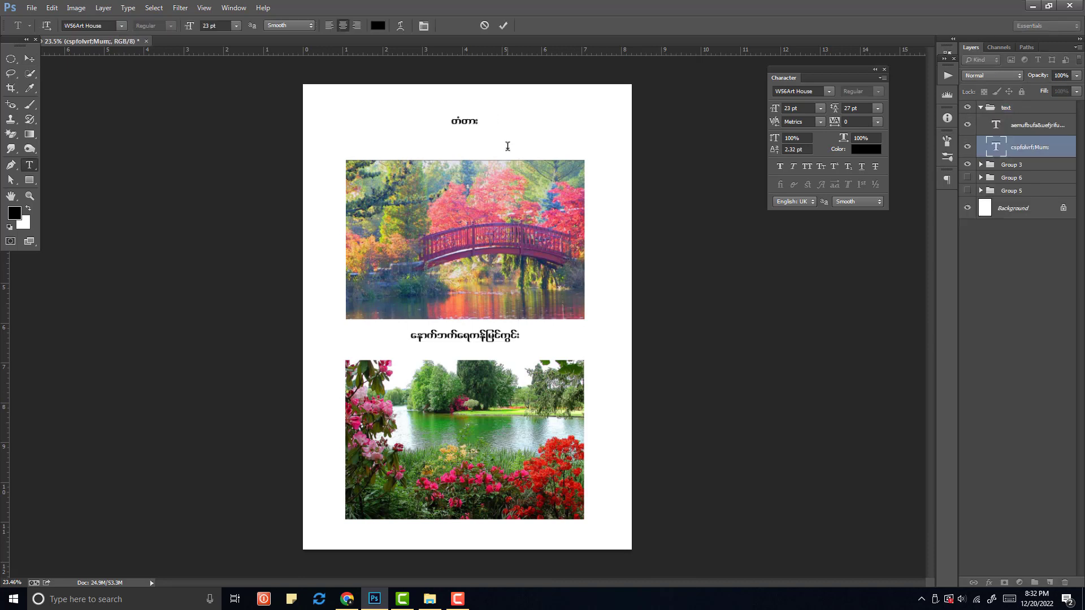
Replace the caption above the green lake photo with "အရှေ့ကန်"
drag(411, 337, 517, 339)
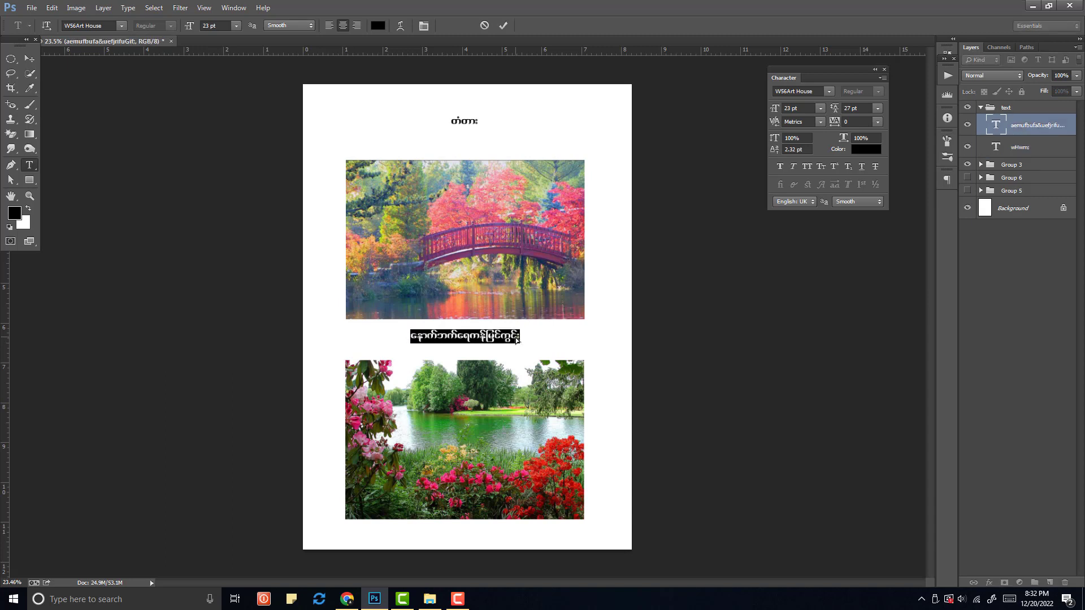
text(ta&SUuef)
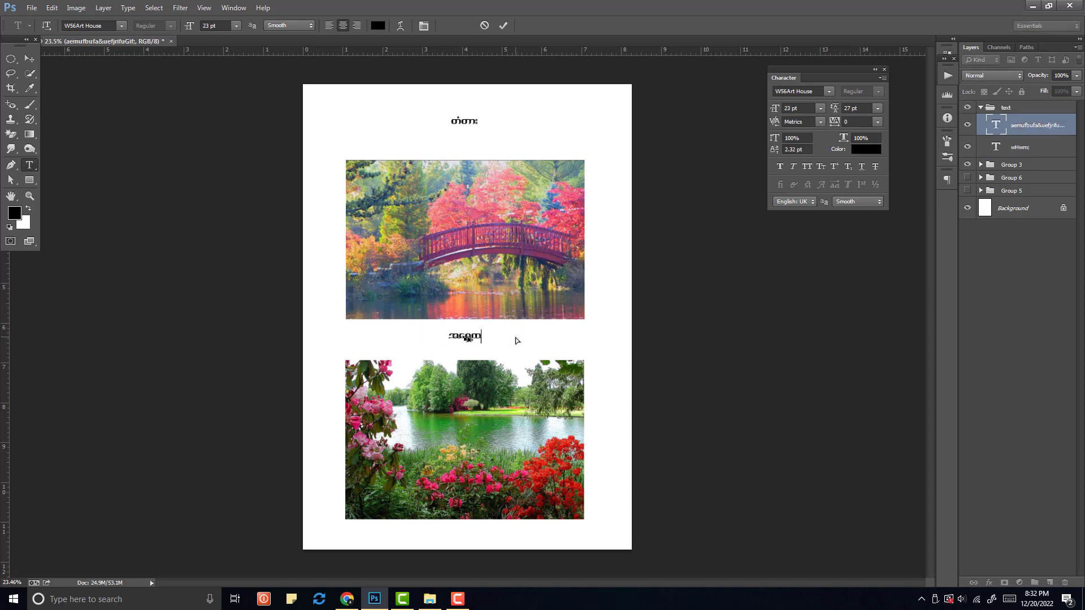
key(ctrl+Return)
key(v)
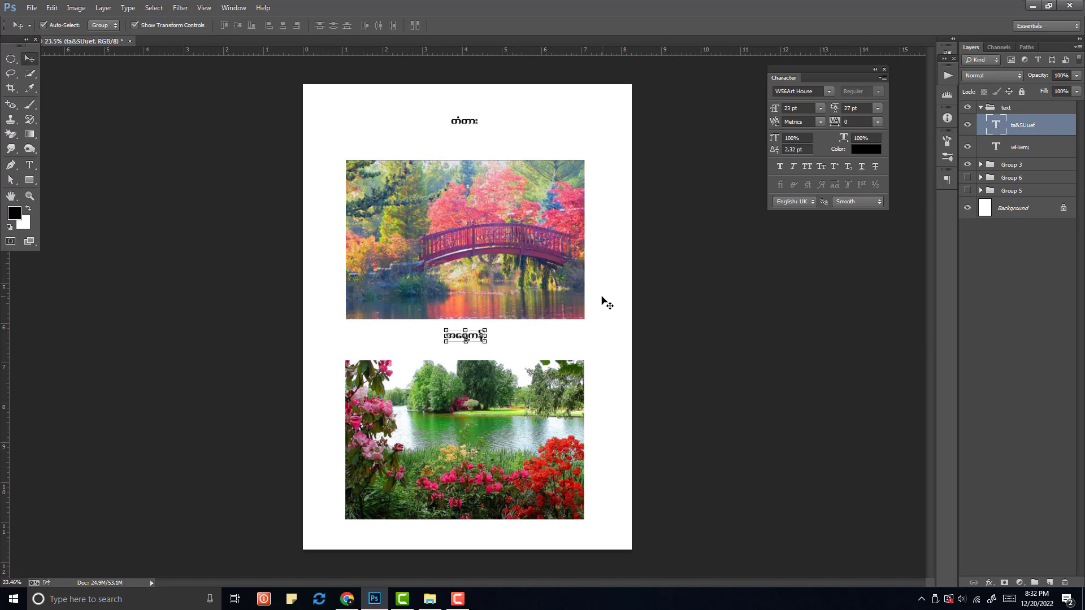
Collapse and duplicate the text caption group, and hide the copy
click(980, 107)
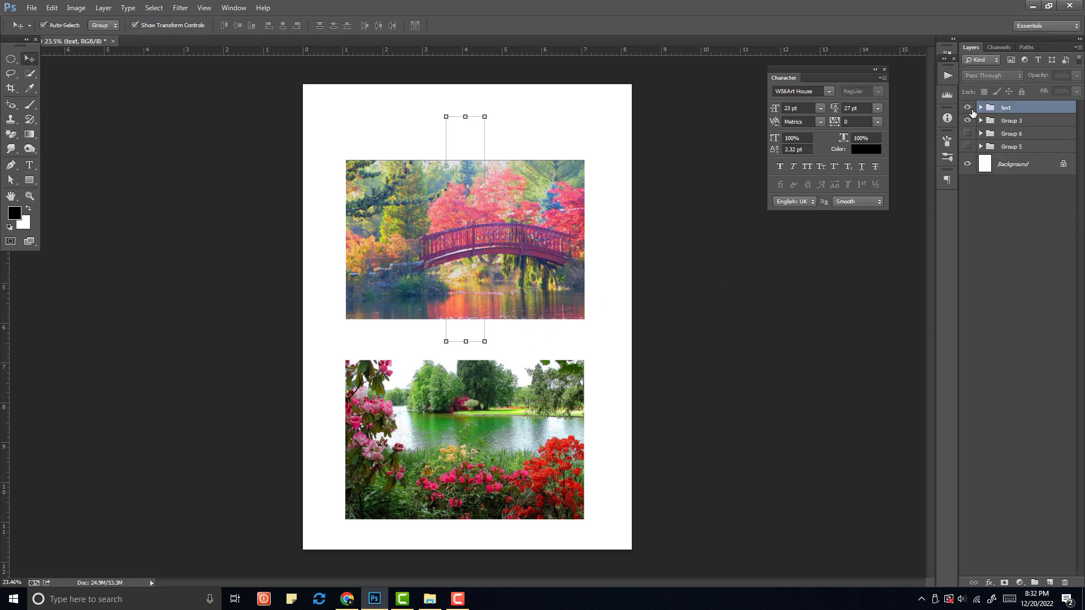
shift+click(1009, 121)
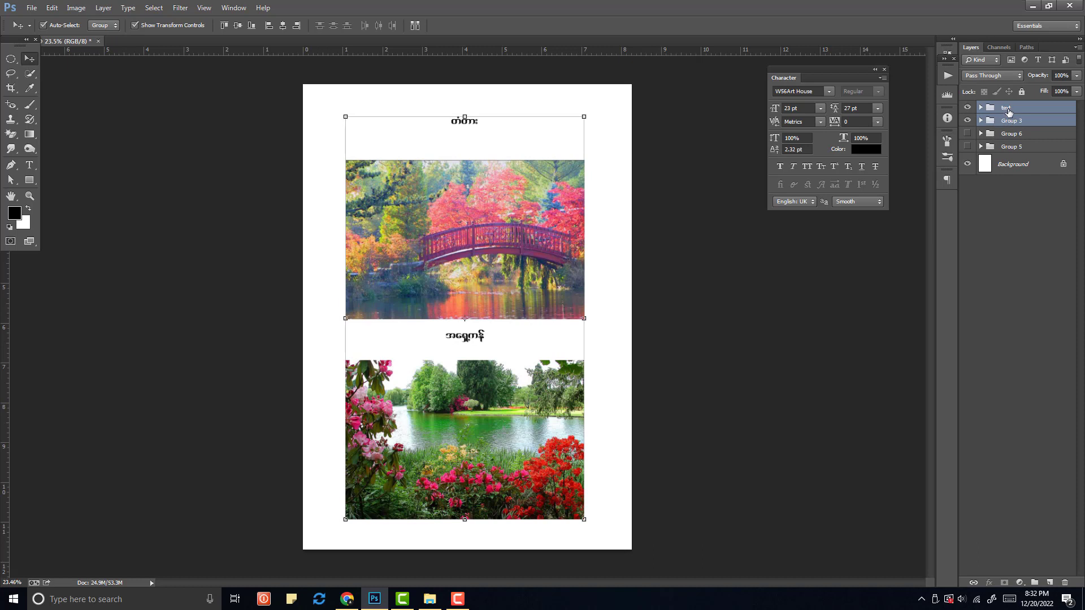
click(1010, 109)
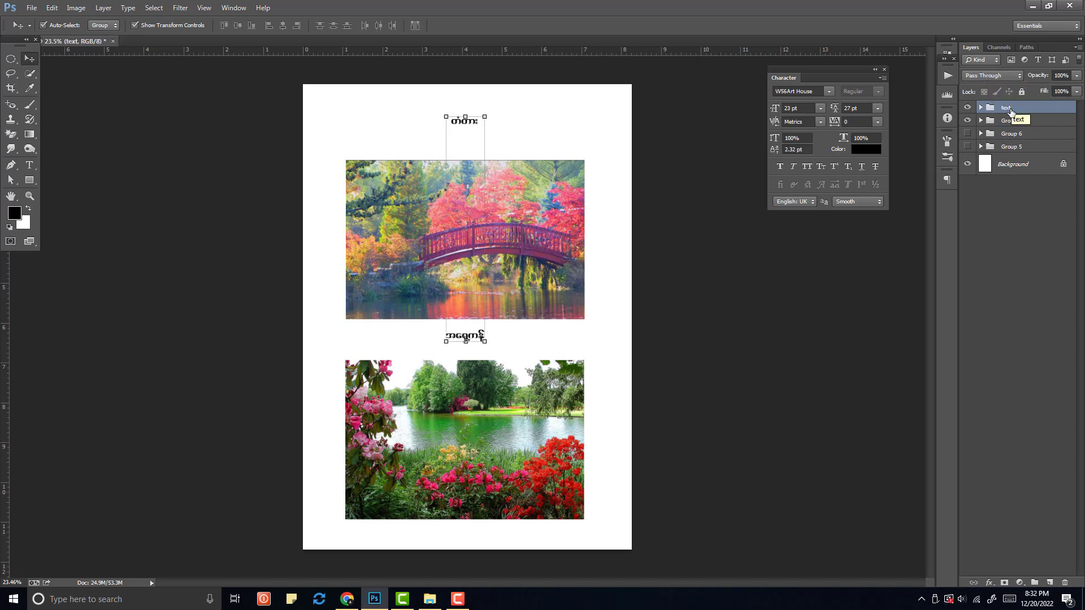
key(ctrl+j)
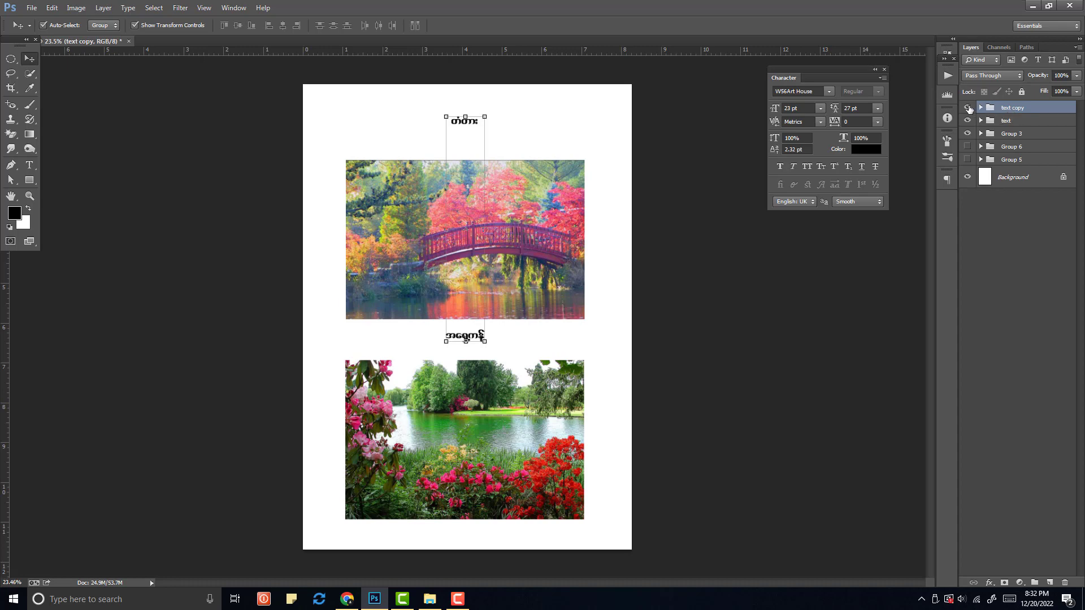
click(968, 107)
Combine the text caption group and the Group 3 photos into one new group
click(1005, 121)
ctrl+click(1014, 134)
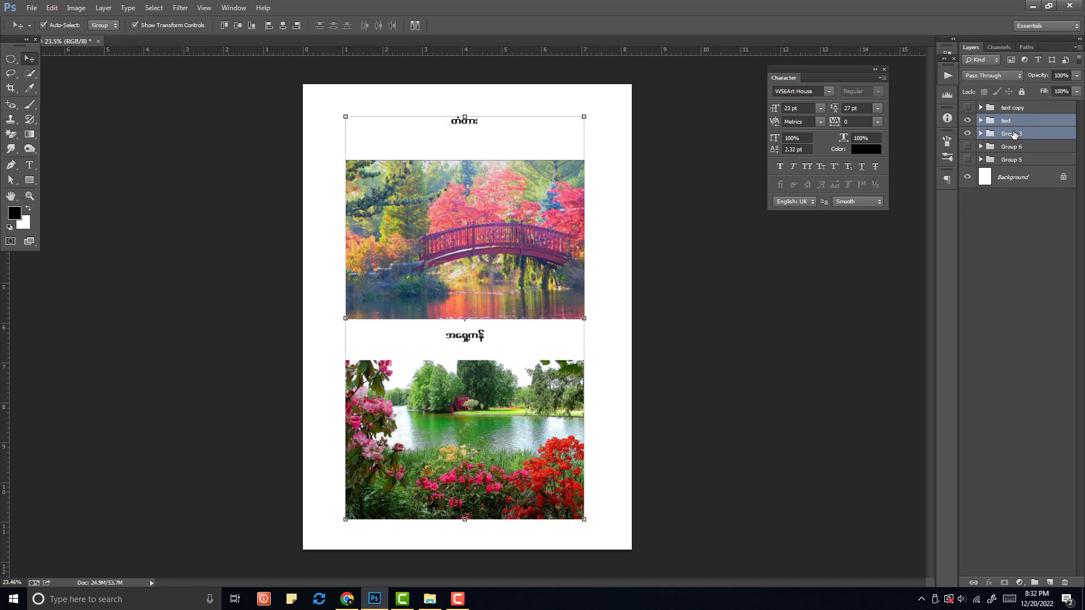
key(ctrl+g)
Review the three page groups by showing Group 5, Group 6 and Group 7 one at a time, leaving only Group 7 displayed
click(967, 120)
click(967, 146)
click(967, 147)
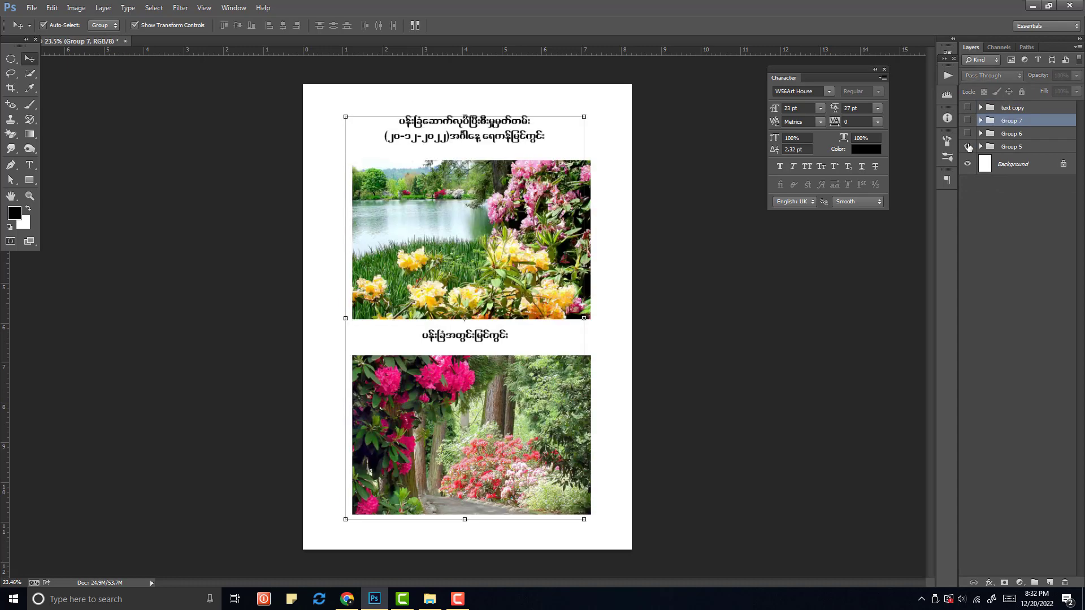
click(967, 134)
click(967, 133)
click(967, 121)
click(967, 120)
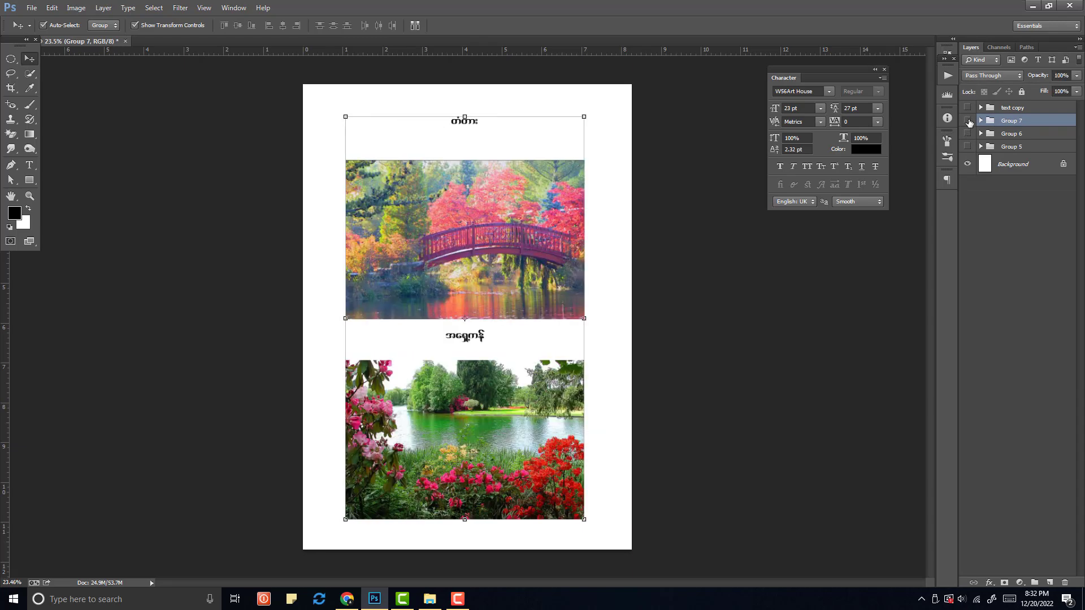
click(967, 120)
click(968, 121)
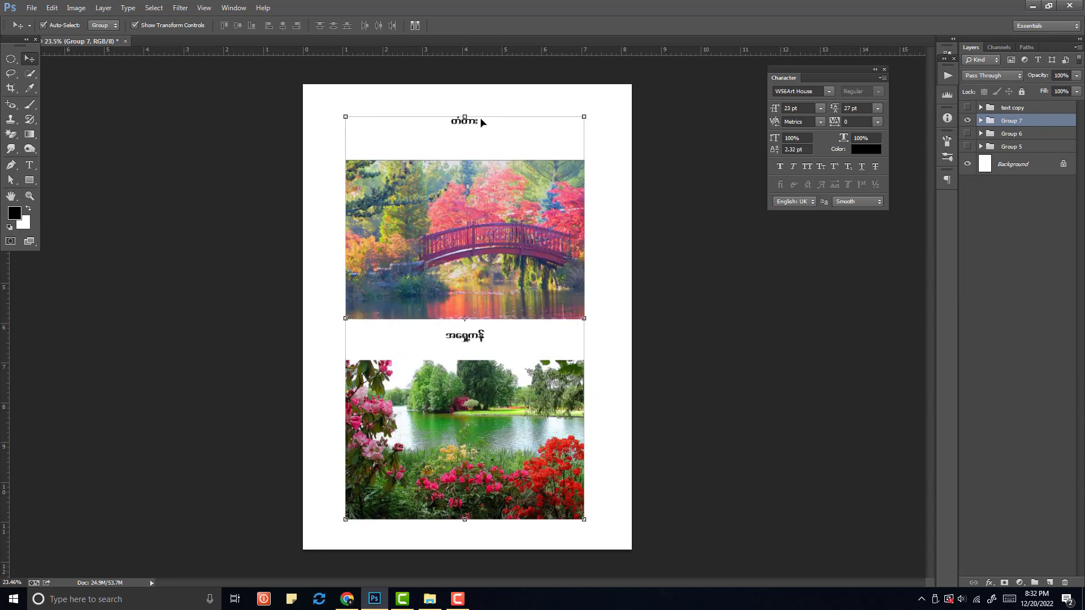
Expand Group 7 and its text group, and toggle both captions' visibility to identify the heading layer
click(981, 120)
click(981, 120)
click(982, 120)
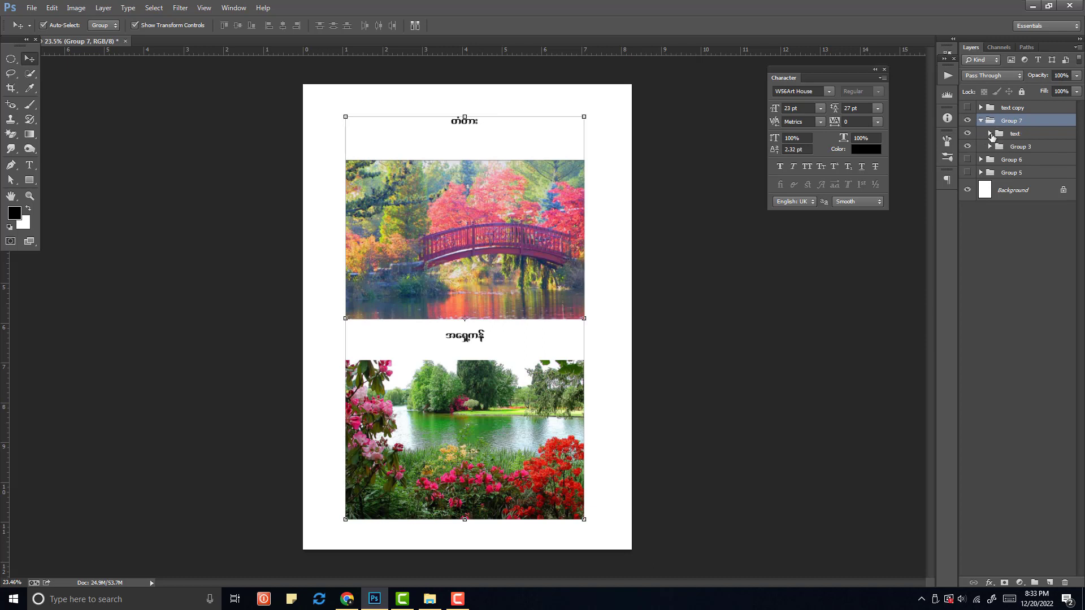
click(990, 134)
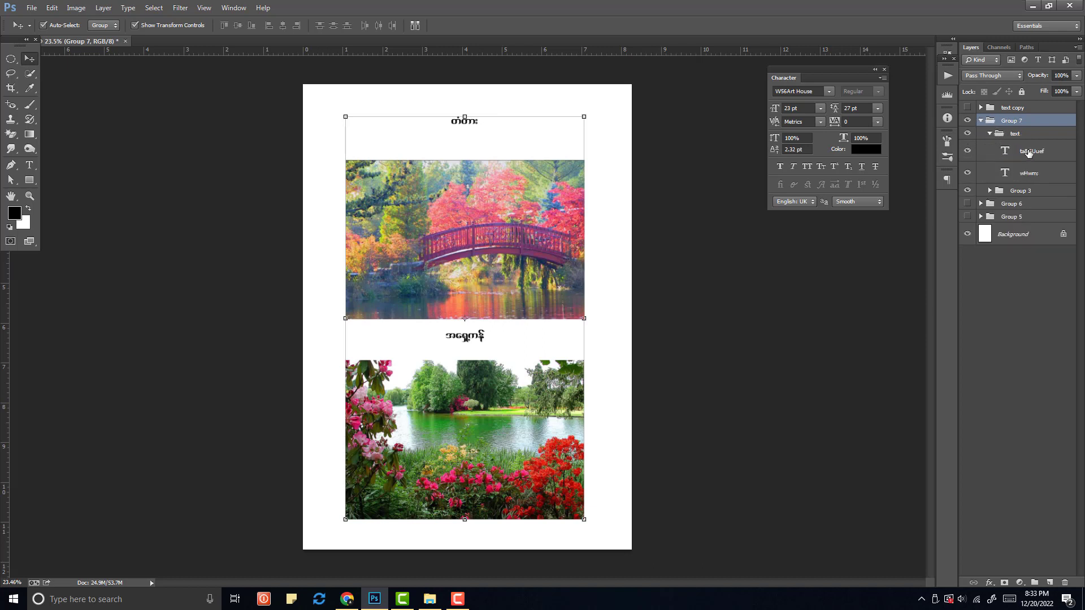
click(967, 150)
click(967, 150)
click(967, 150)
click(967, 150)
click(967, 172)
click(967, 172)
Move the "တံတား" heading down in coarse nudges so it sits closer to the red bridge photo
click(1030, 174)
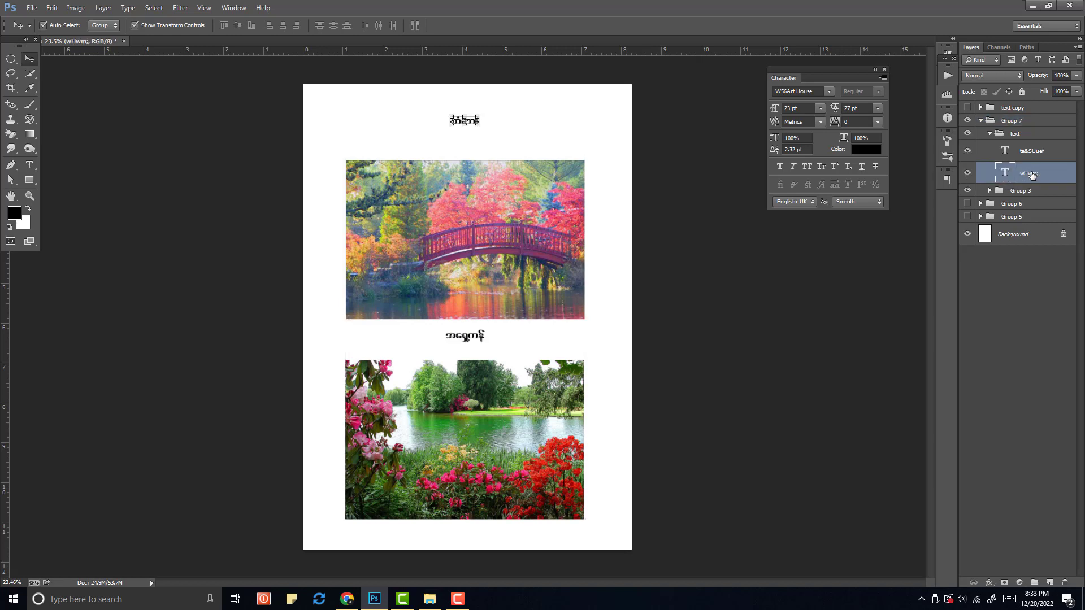
key(shift+Down)
key(shift+Down)
key(shift+Down)
key(shift+Down)
key(shift+Down)
key(shift+Down)
key(shift+Down)
key(shift+Down)
key(shift+Down)
key(shift+Down)
key(shift+Down)
Collapse and hide Group 7, and briefly check the text copy group
click(981, 120)
click(967, 120)
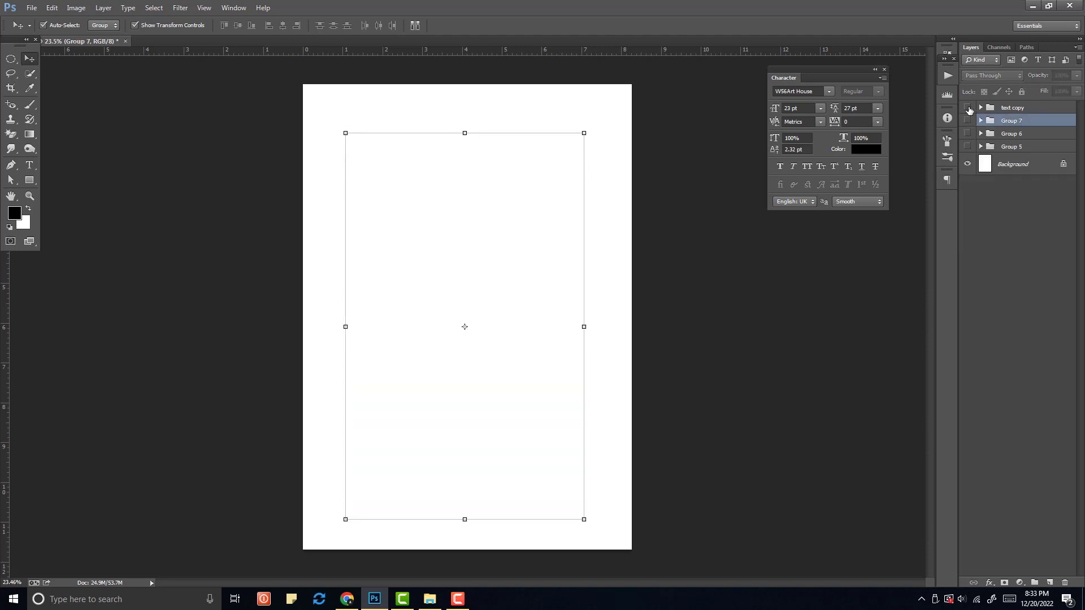
click(967, 107)
click(967, 107)
Show Group 6 and move its heading down in coarse nudges, closer to the garden path photo
click(967, 133)
click(981, 134)
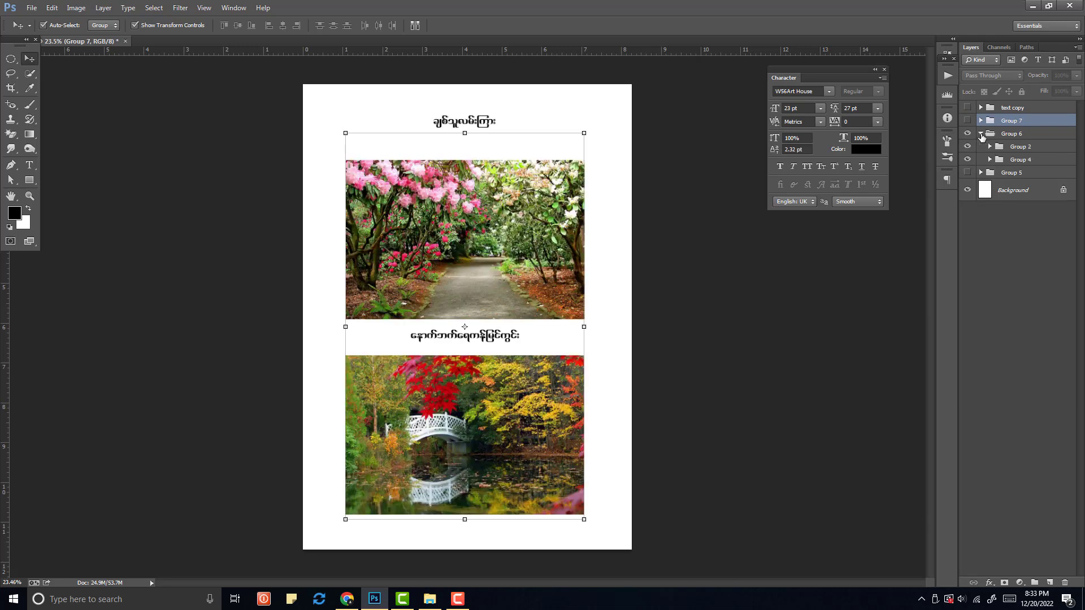
click(990, 160)
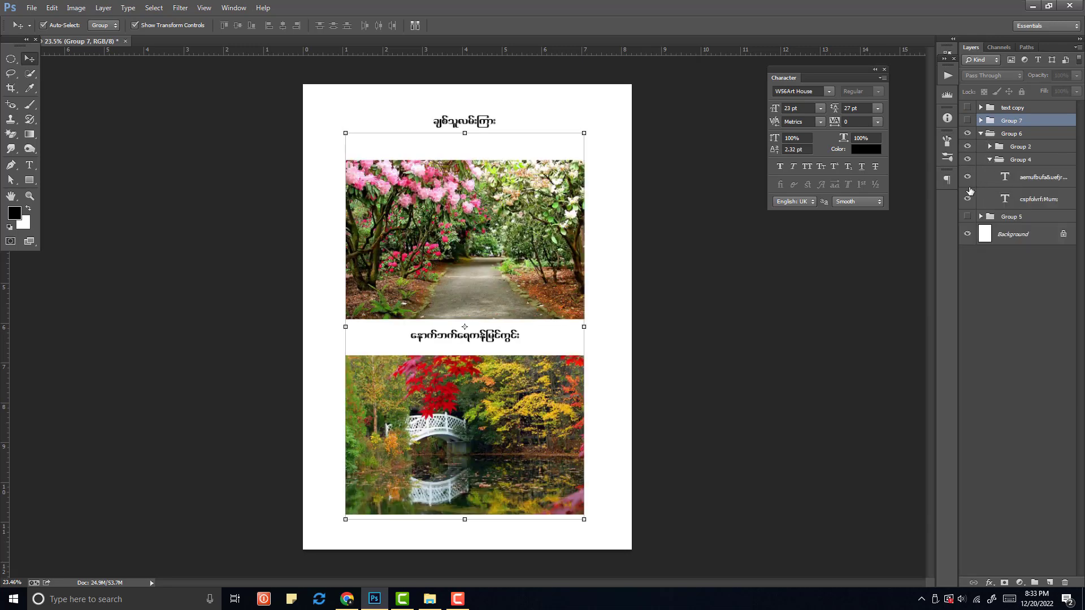
click(1029, 202)
key(shift+Down)
key(shift+Down)
key(shift+Down)
key(shift+Down)
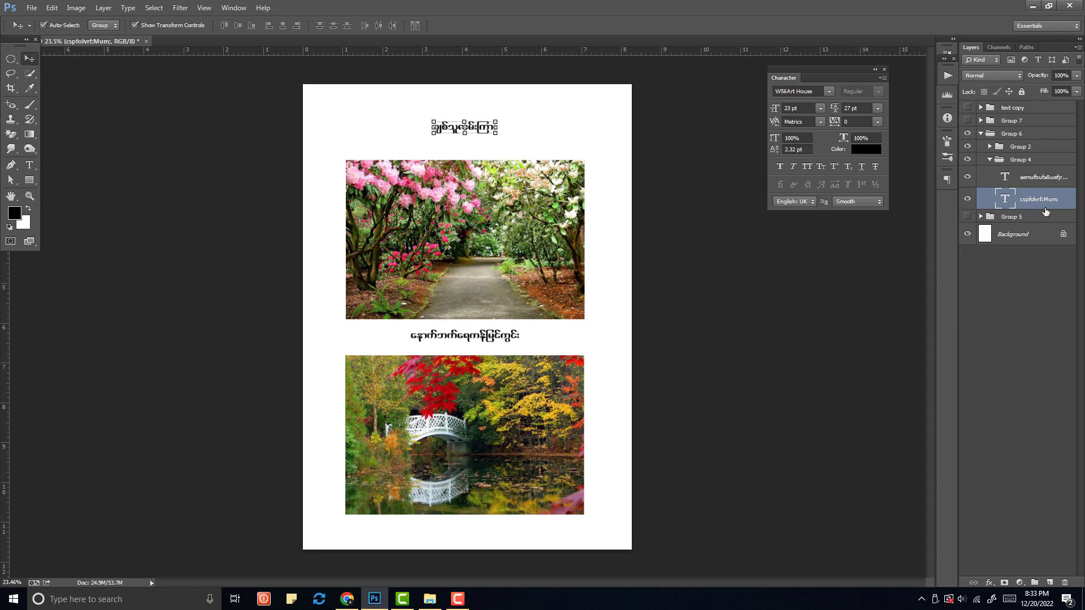
key(shift+Down)
key(shift+Down)
key(shift+Down)
key(shift+Down)
key(shift+Down)
key(shift+Down)
key(shift+Down)
key(shift+Down)
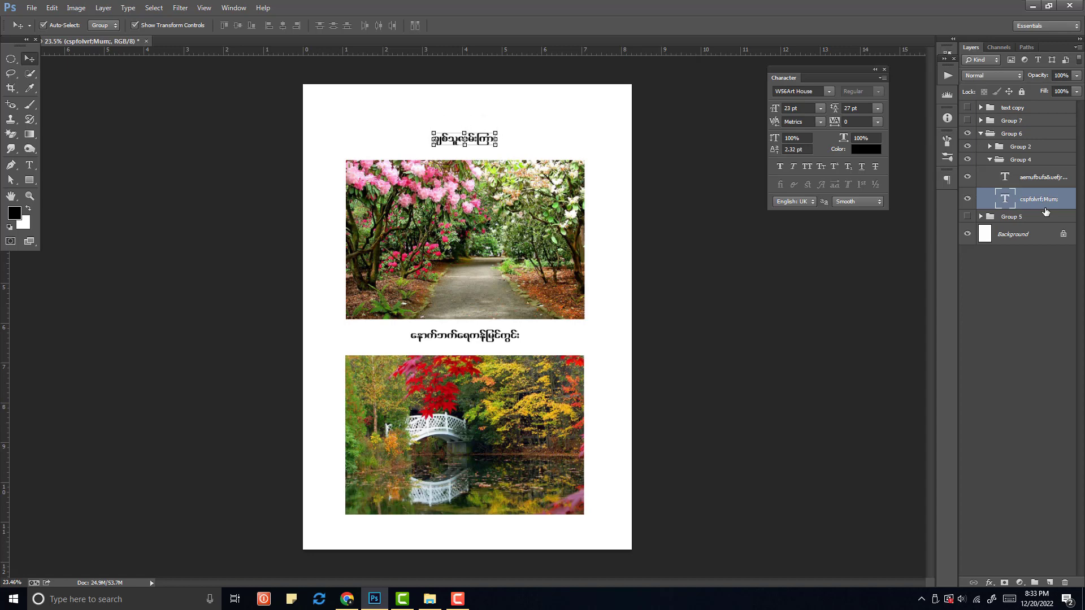
Fine-tune the vertical position of the heading above the garden path photo with small nudges up and down
key(Up)
key(Up)
key(Up)
key(Up)
key(Up)
key(Up)
key(Up)
key(Up)
key(Up)
key(Up)
key(Down)
key(Down)
key(Down)
key(Down)
key(Down)
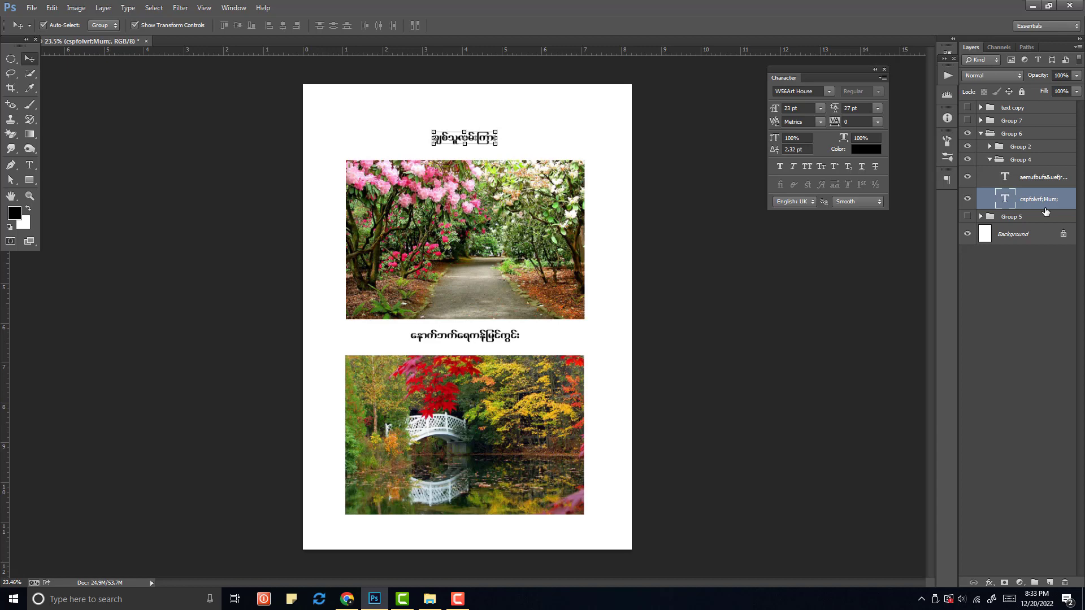
Collapse Group 4 and its parent Group 6 in the layer list
click(988, 158)
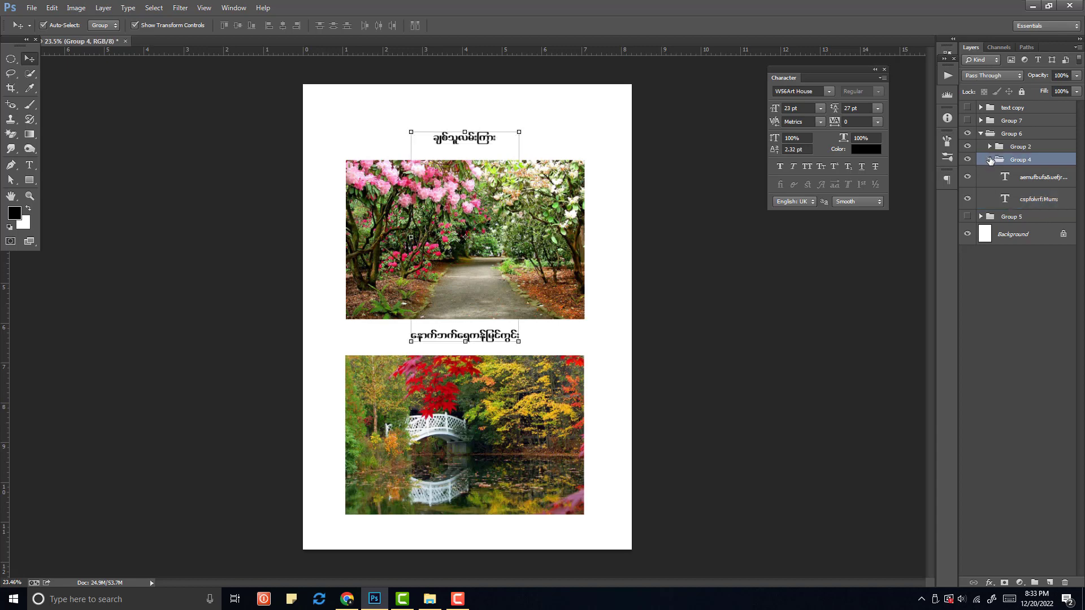
click(989, 160)
click(981, 134)
Compare the finished page layouts by showing Group 6, Group 5 and Group 7 in turn
click(967, 134)
click(967, 134)
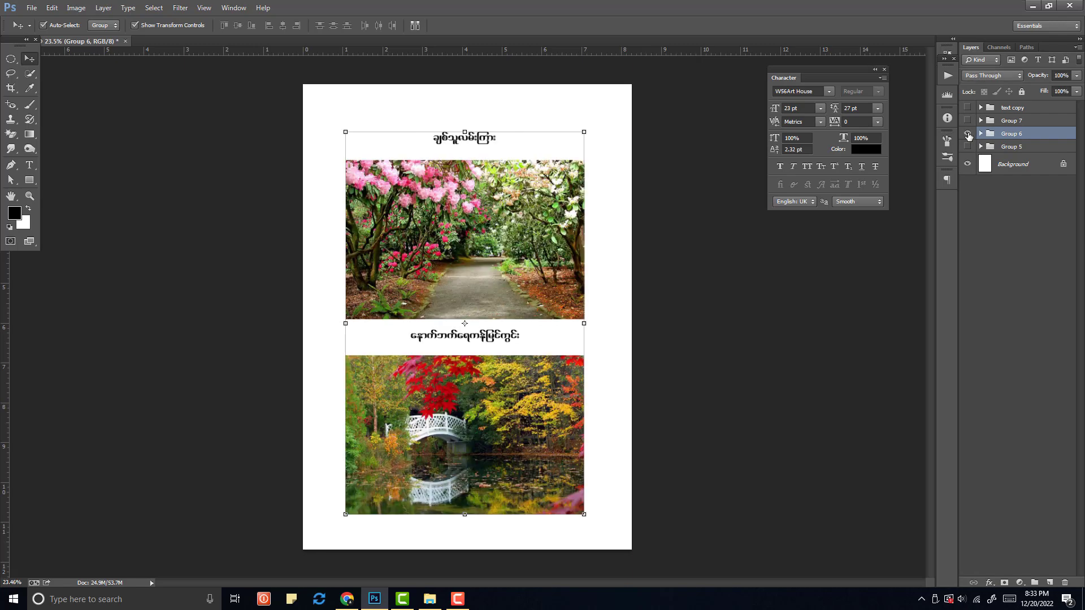
drag(967, 134, 967, 147)
click(968, 147)
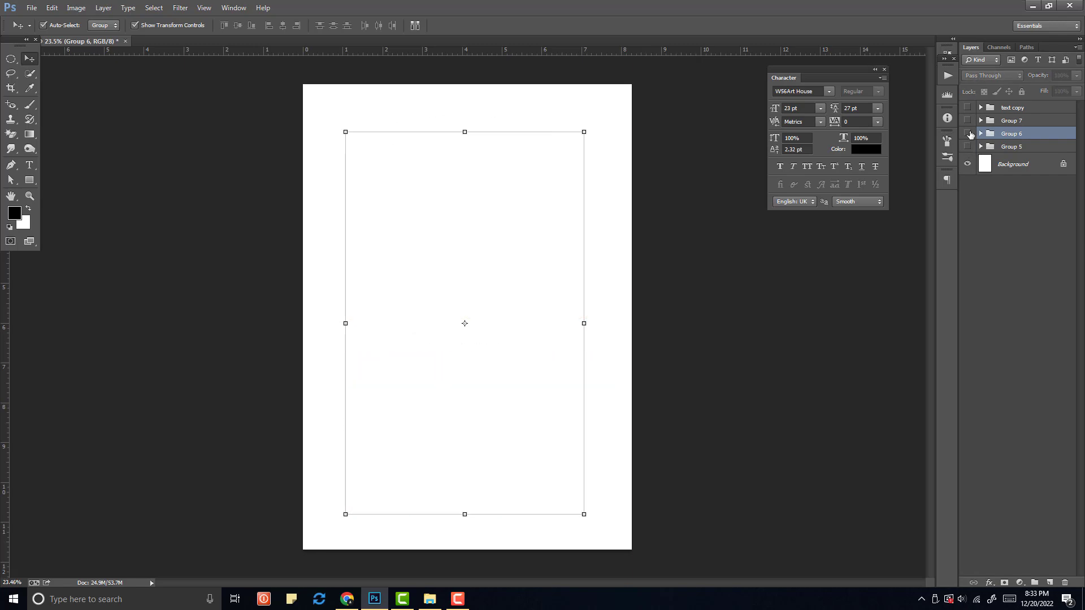
click(967, 134)
click(967, 133)
click(967, 121)
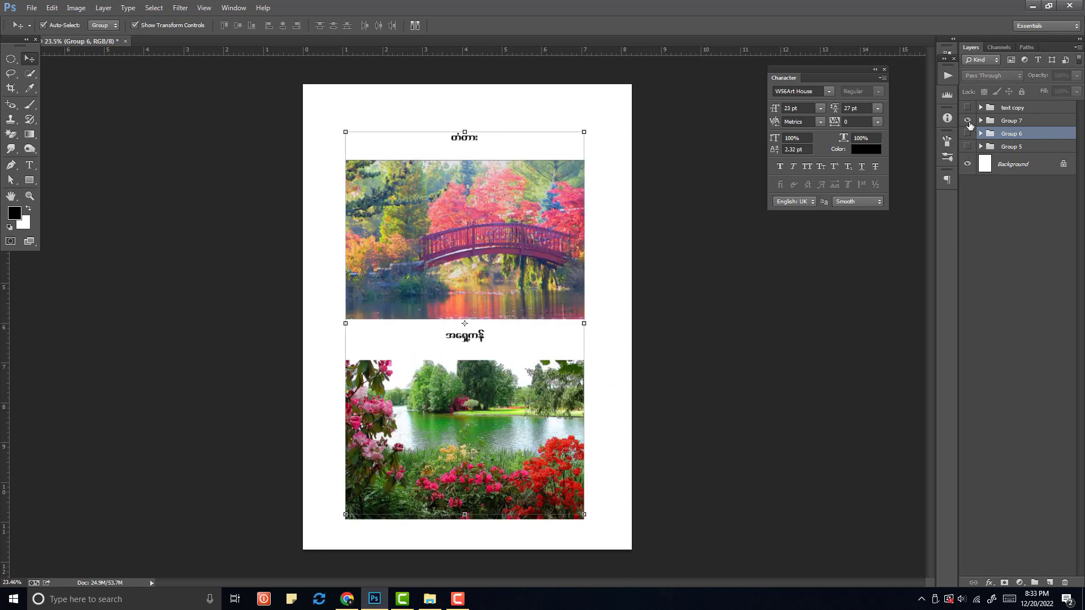
click(967, 120)
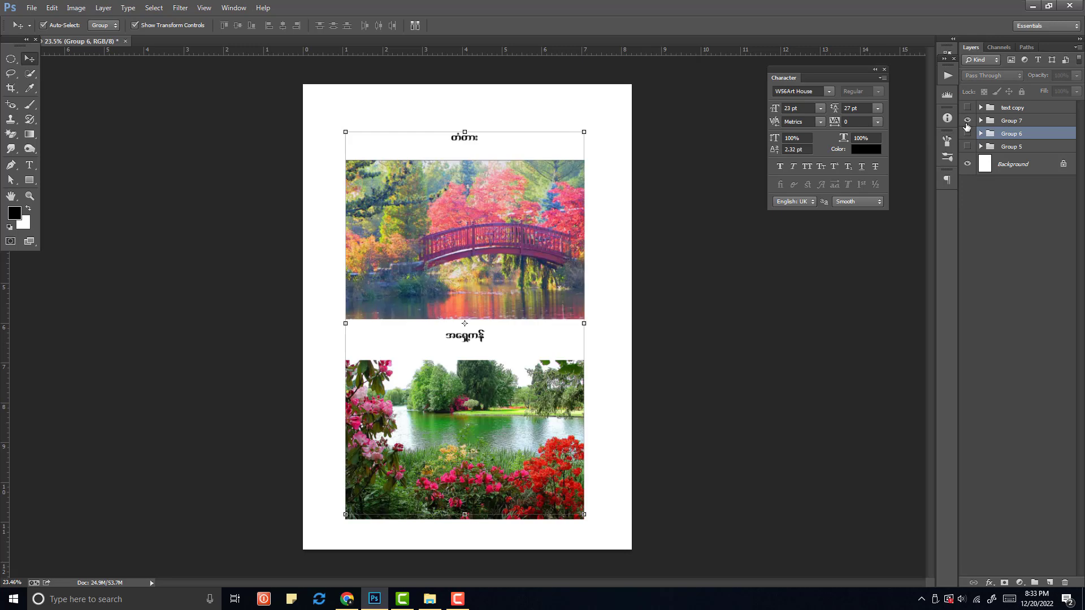